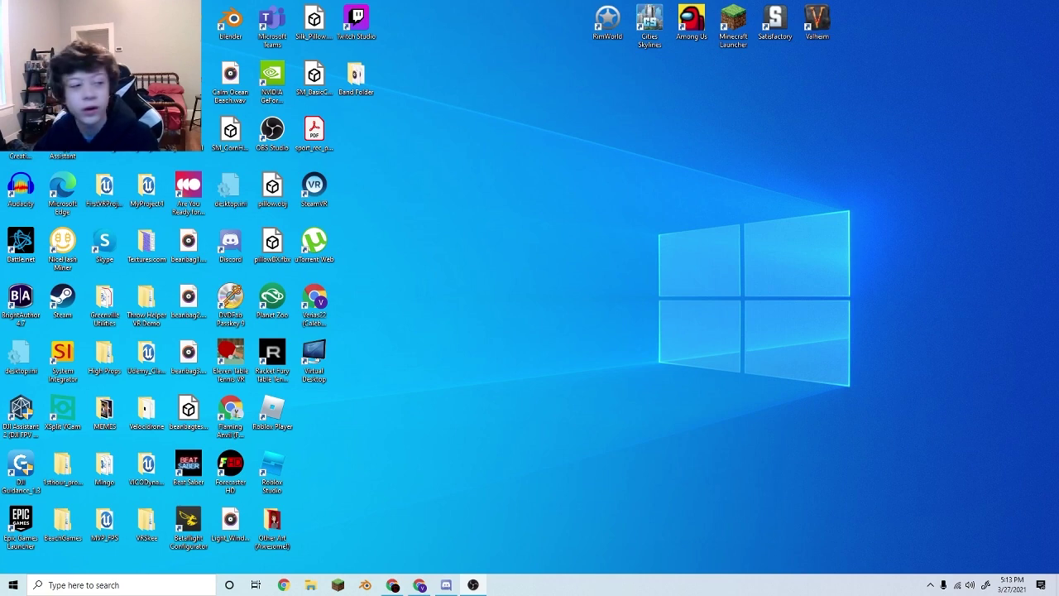
Launch Blender from the desktop and dismiss the splash screen to start in the default scene
{"action": "double_click", "coordinate": [233, 23]}
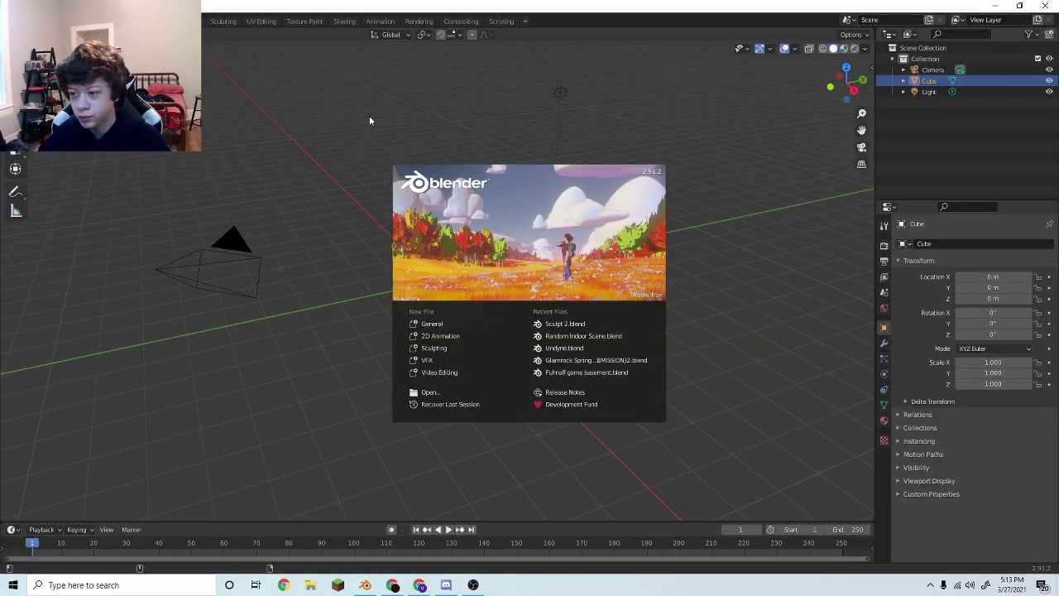
{"action": "left_click", "coordinate": [369, 116]}
{"action": "scroll", "coordinate": [182, 236], "scroll_direction": "down", "scroll_amount": 3}
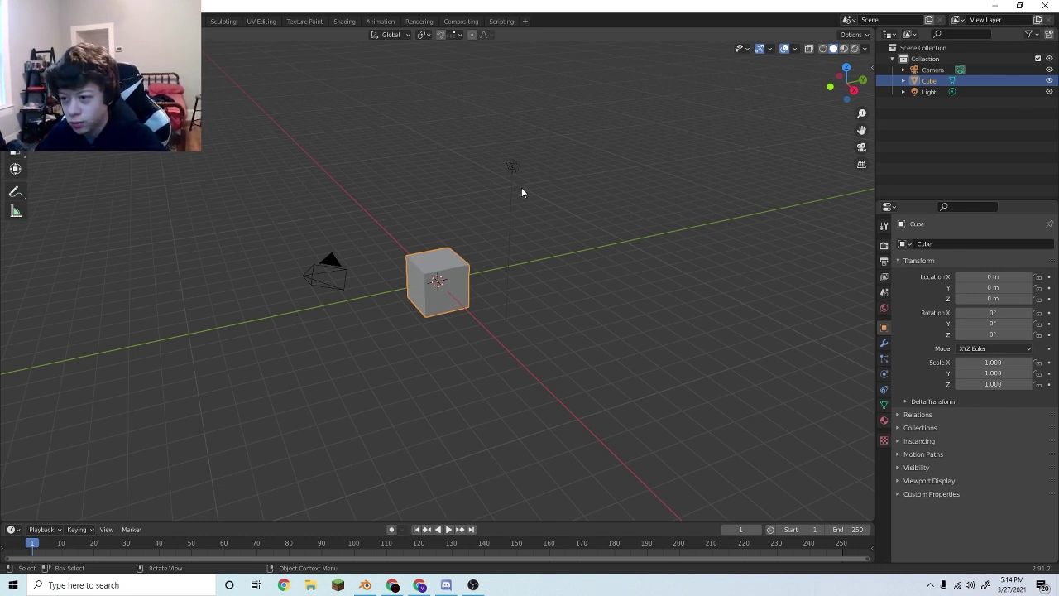
Delete the default cube from the scene
{"action": "scroll", "coordinate": [448, 261], "scroll_direction": "up", "scroll_amount": 8}
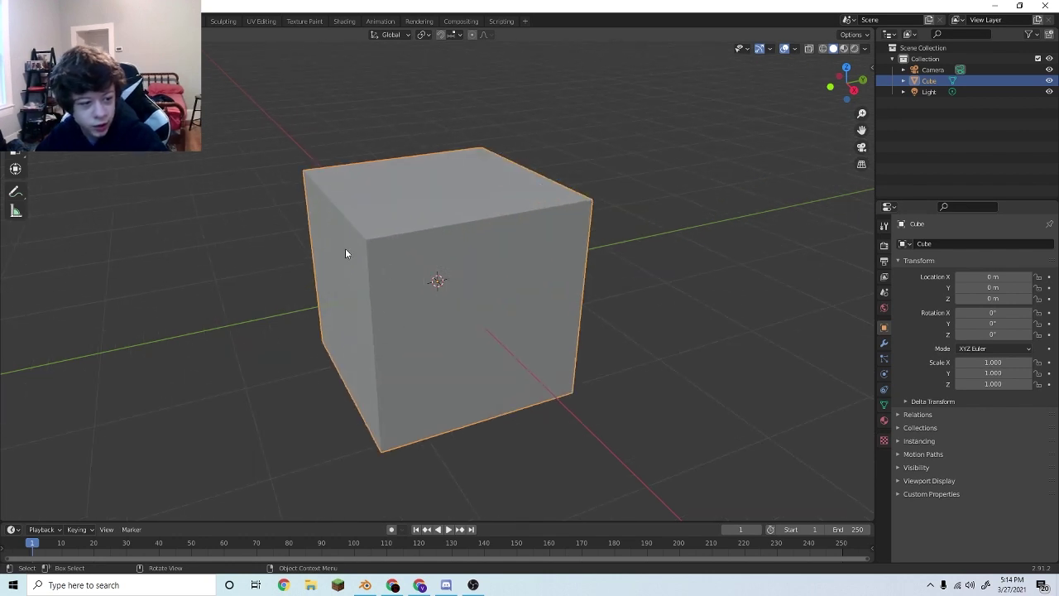
{"action": "key", "text": "x"}
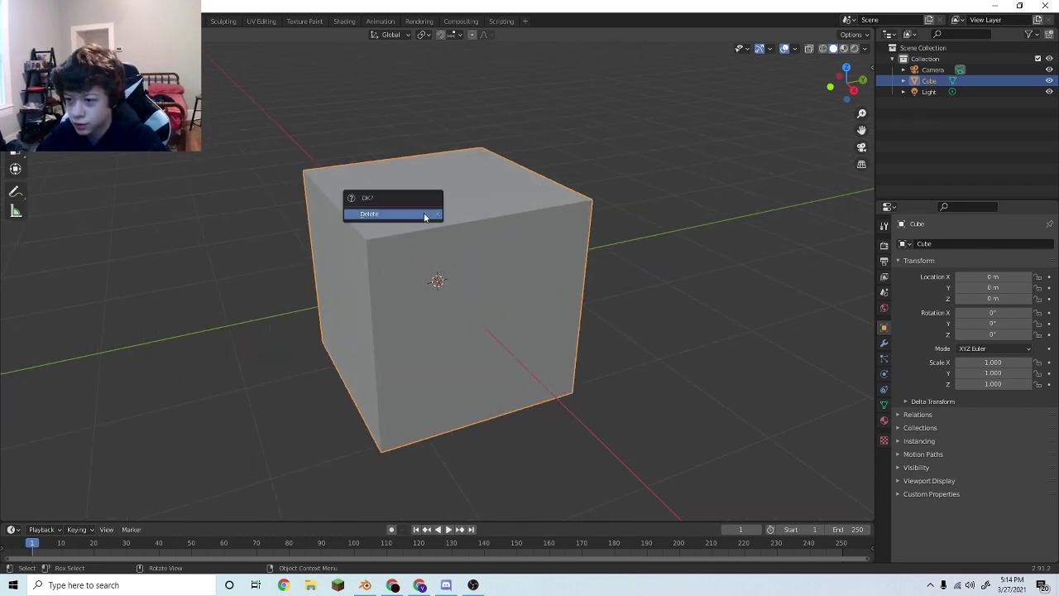
{"action": "left_click", "coordinate": [424, 215]}
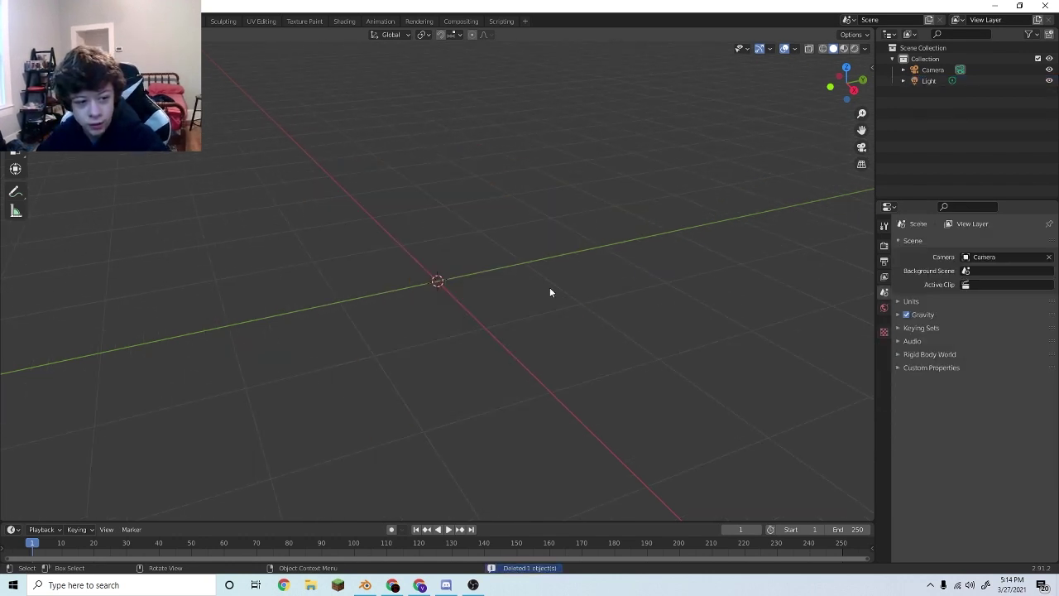
Add a cylinder mesh at the world origin
{"action": "key", "text": "shift+a"}
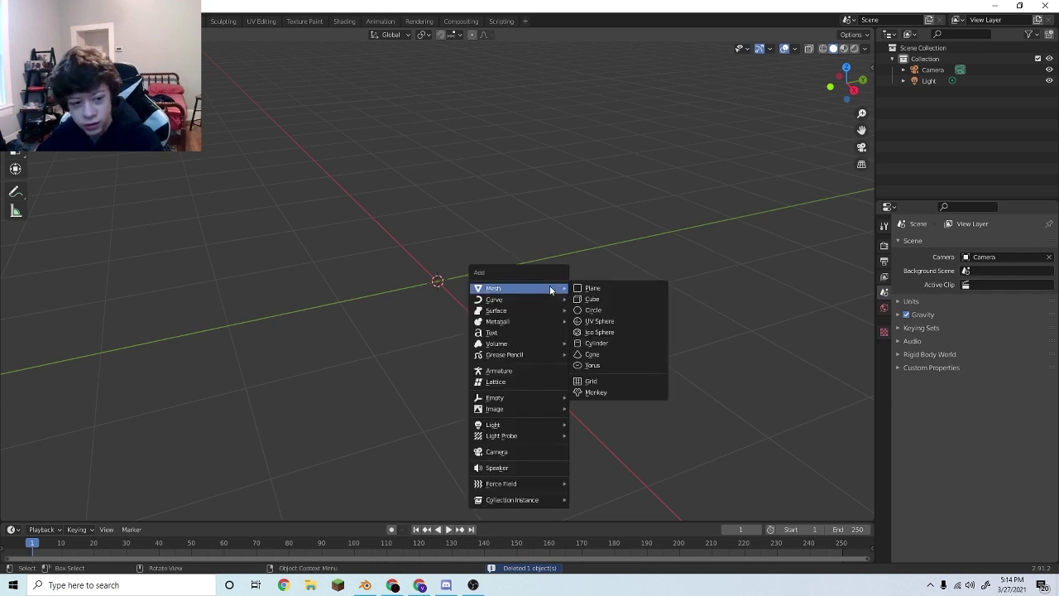
{"action": "mouse_move", "coordinate": [527, 299]}
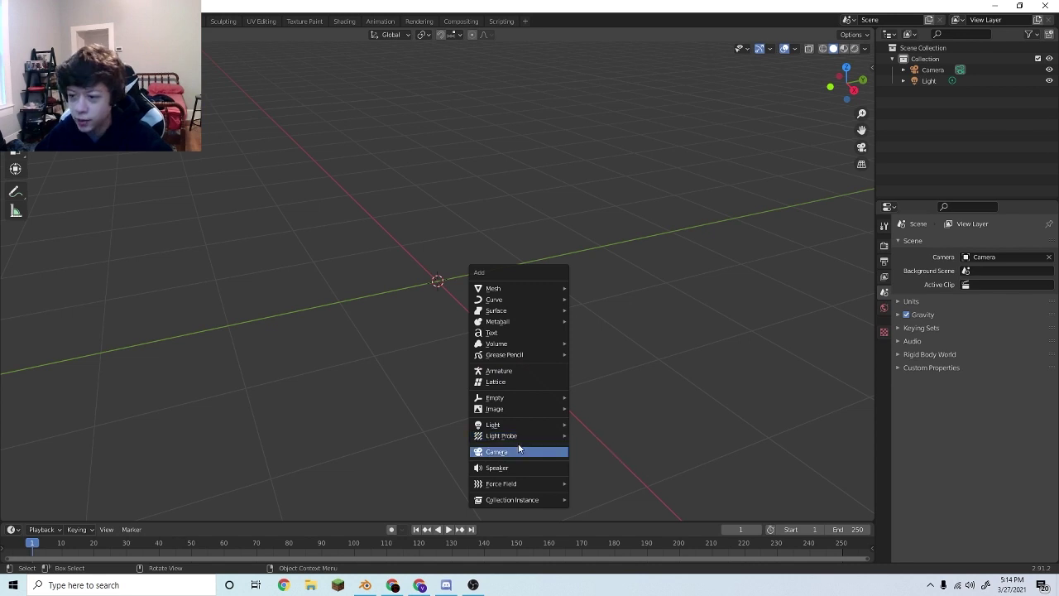
{"action": "key", "text": "shift+a"}
{"action": "mouse_move", "coordinate": [470, 288]}
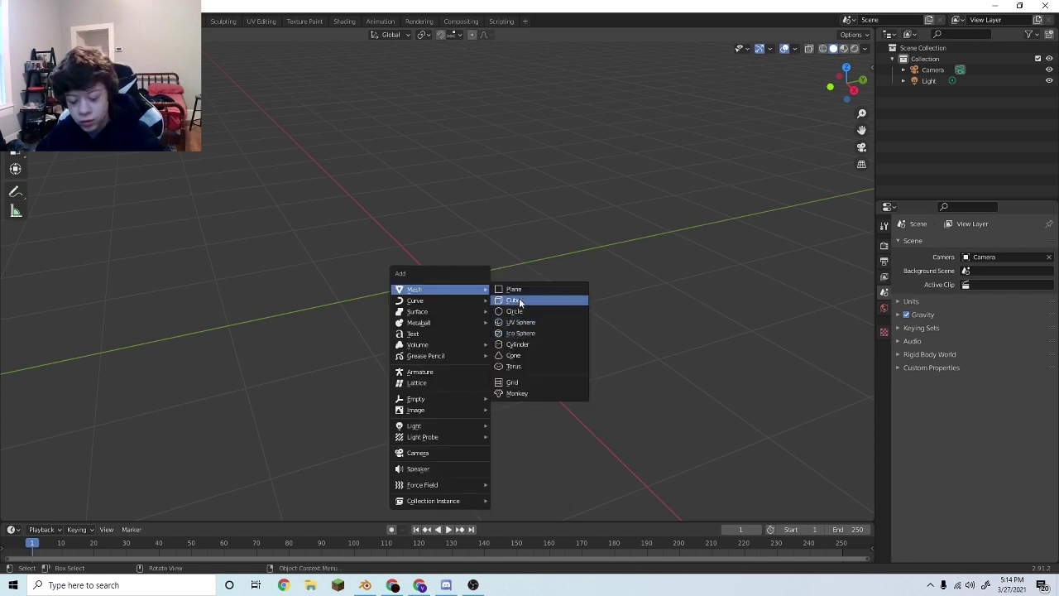
{"action": "left_click", "coordinate": [529, 348]}
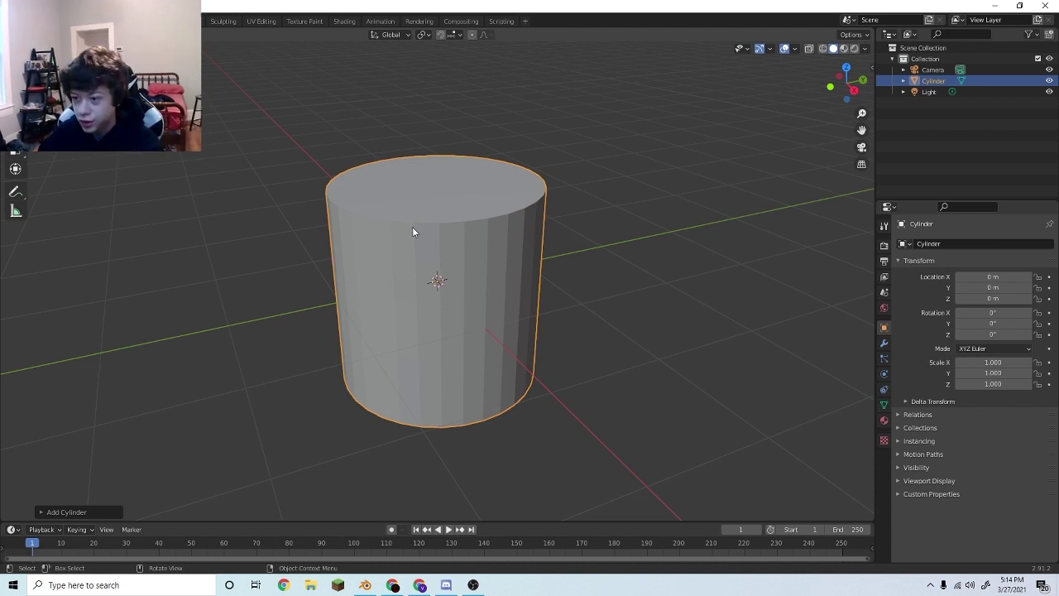
{"action": "key", "text": "Tab"}
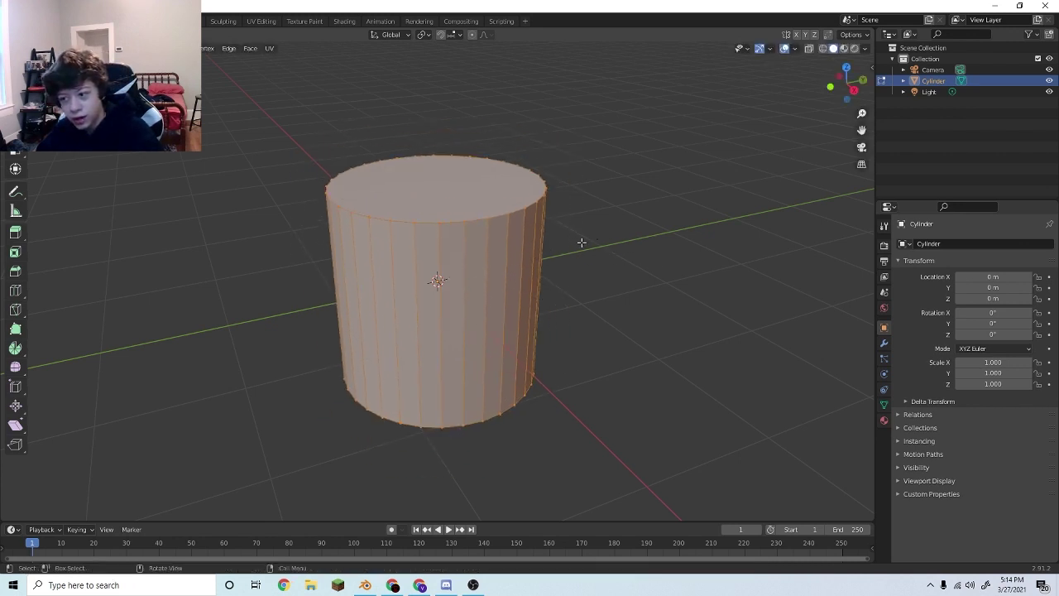
{"action": "key", "text": "Tab"}
{"action": "key", "text": "s"}
{"action": "right_click", "coordinate": [534, 244]}
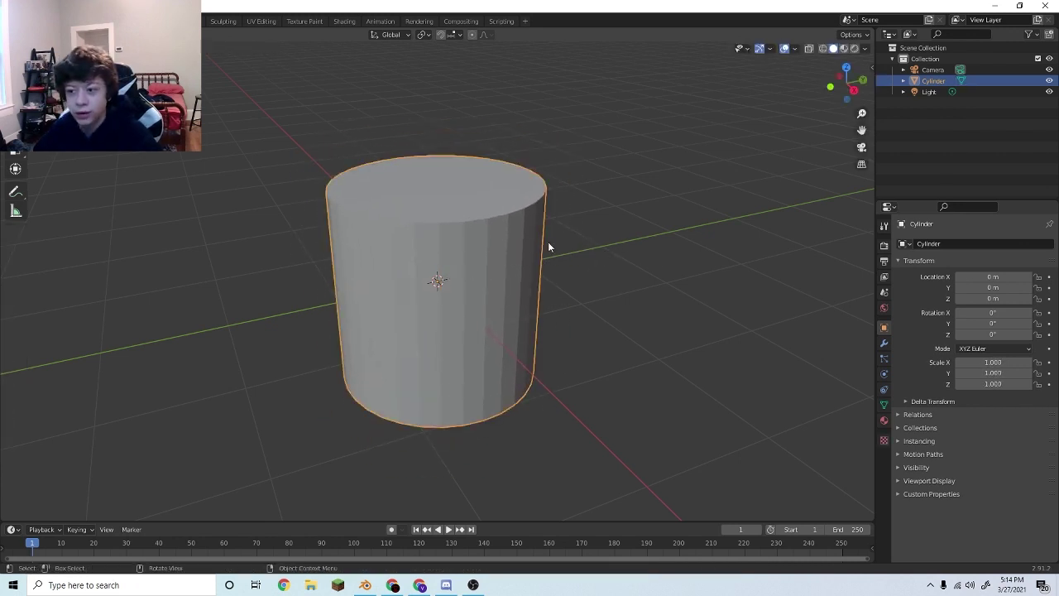
In Edit Mode, scale the whole cylinder down along the Z axis into a flat disc, then return to Object Mode
{"action": "key", "text": "Tab"}
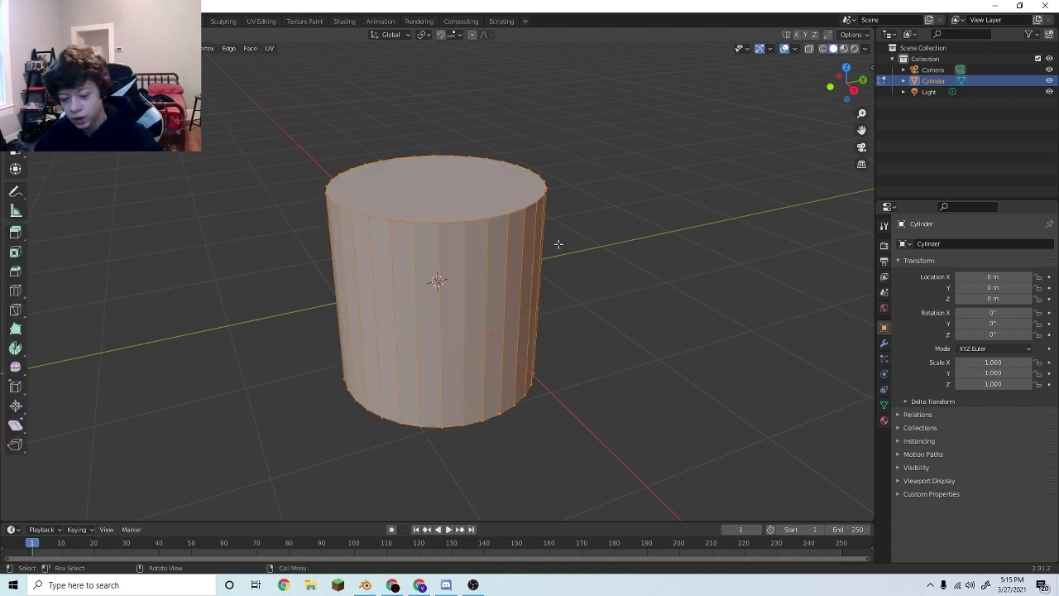
{"action": "key", "text": "z"}
{"action": "left_click", "coordinate": [589, 235]}
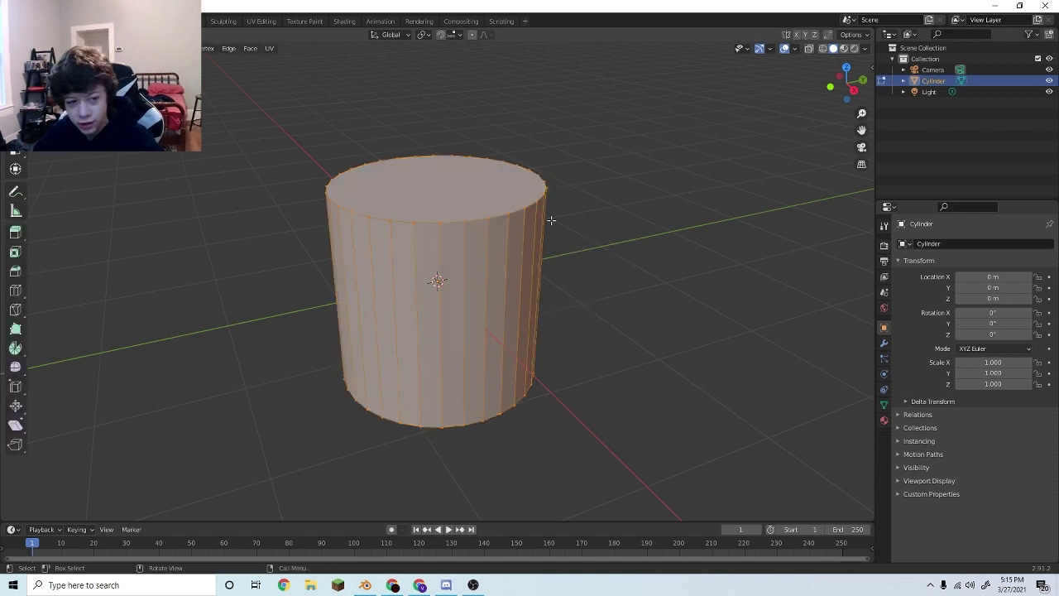
{"action": "key", "text": "s"}
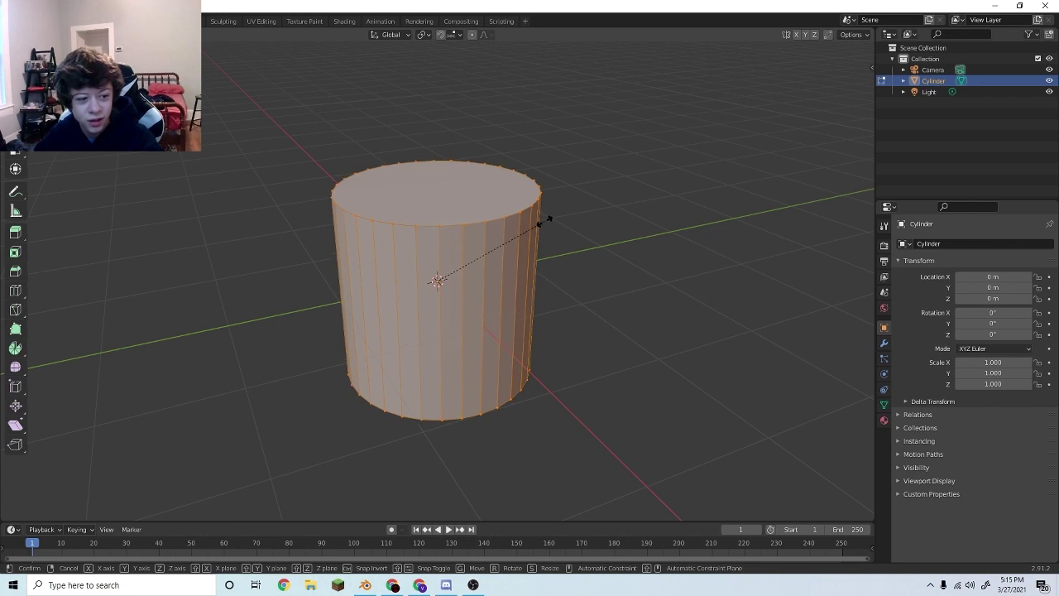
{"action": "key", "text": "z"}
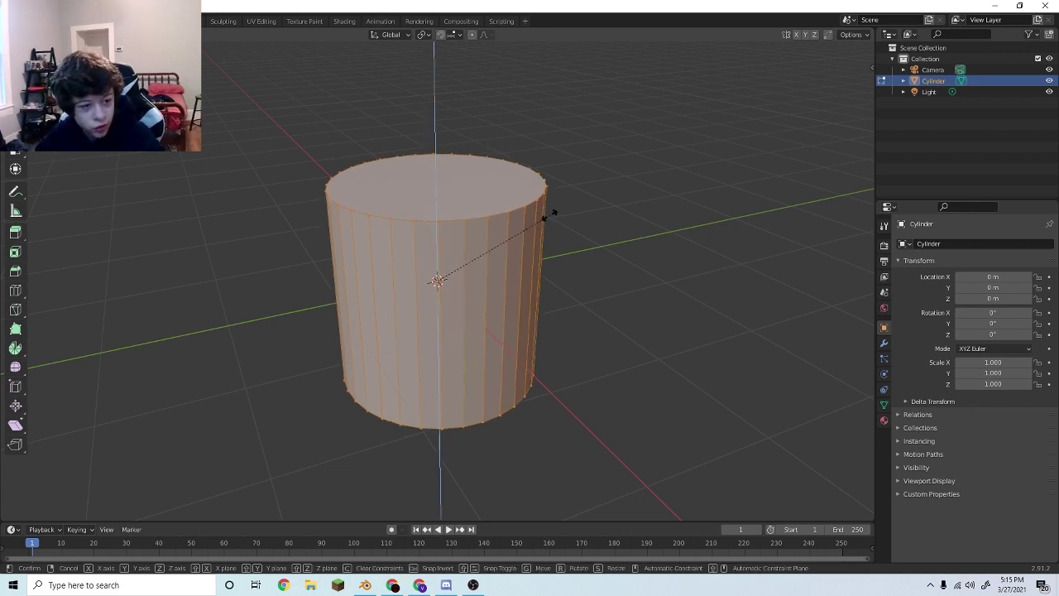
{"action": "left_click", "coordinate": [489, 256]}
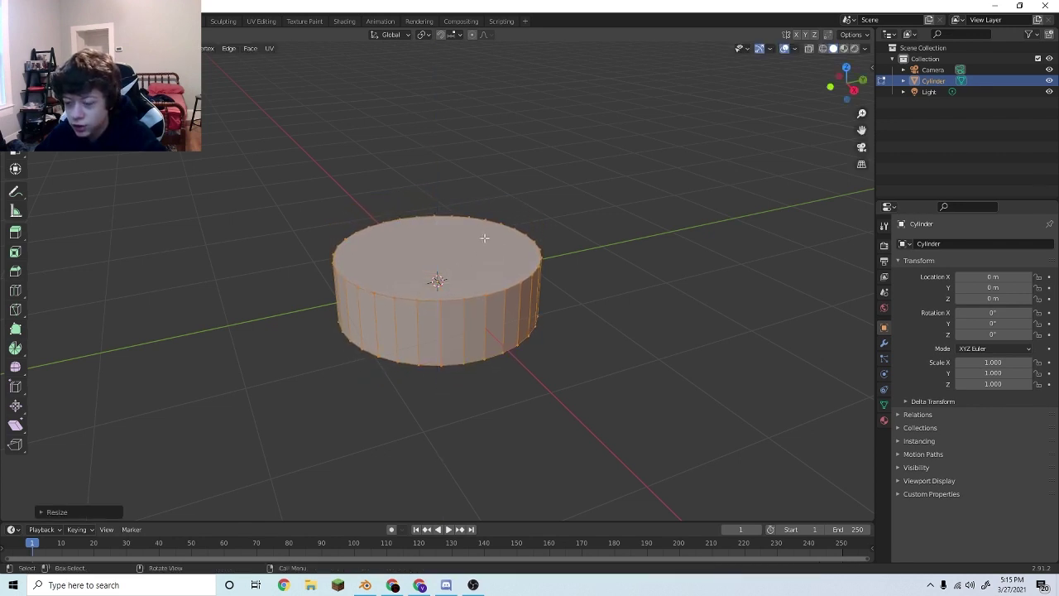
{"action": "key", "text": "Tab"}
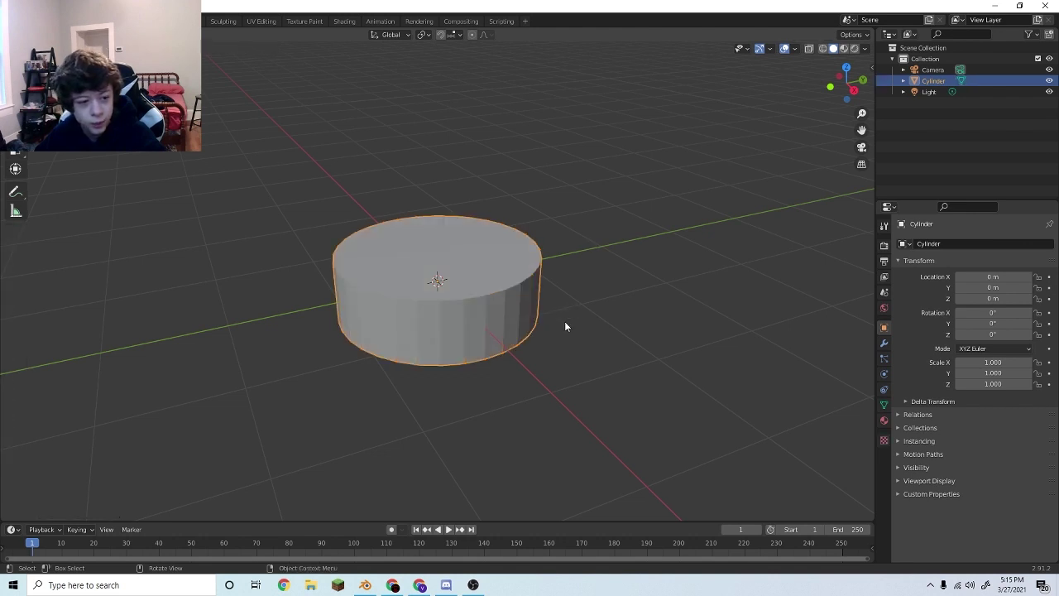
In Edit Mode, select only the cylinder's top face and inset it almost to the centre point
{"action": "key", "text": "Tab"}
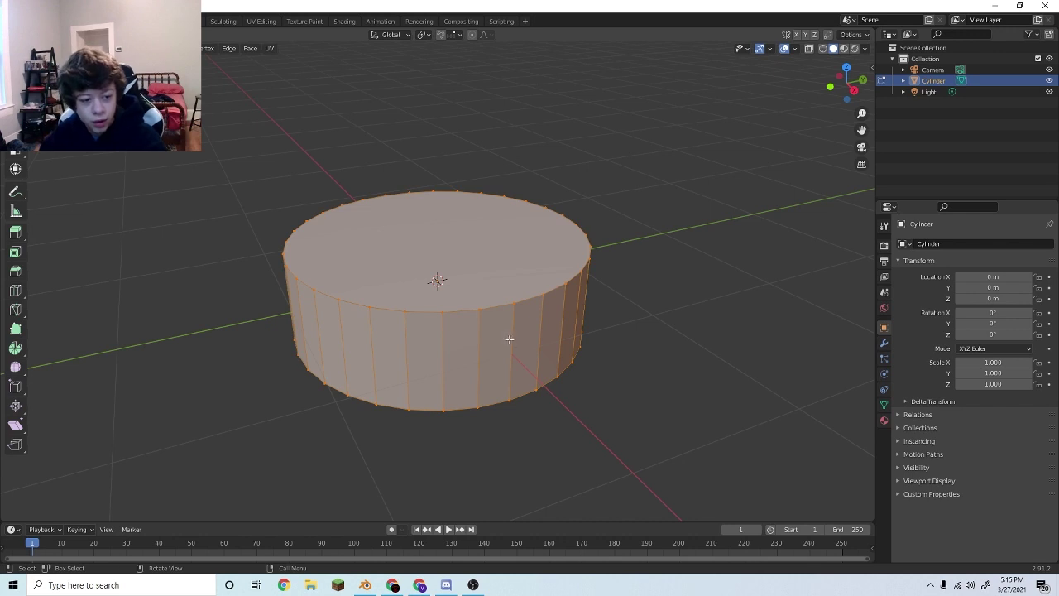
{"action": "key", "text": "ctrl+r"}
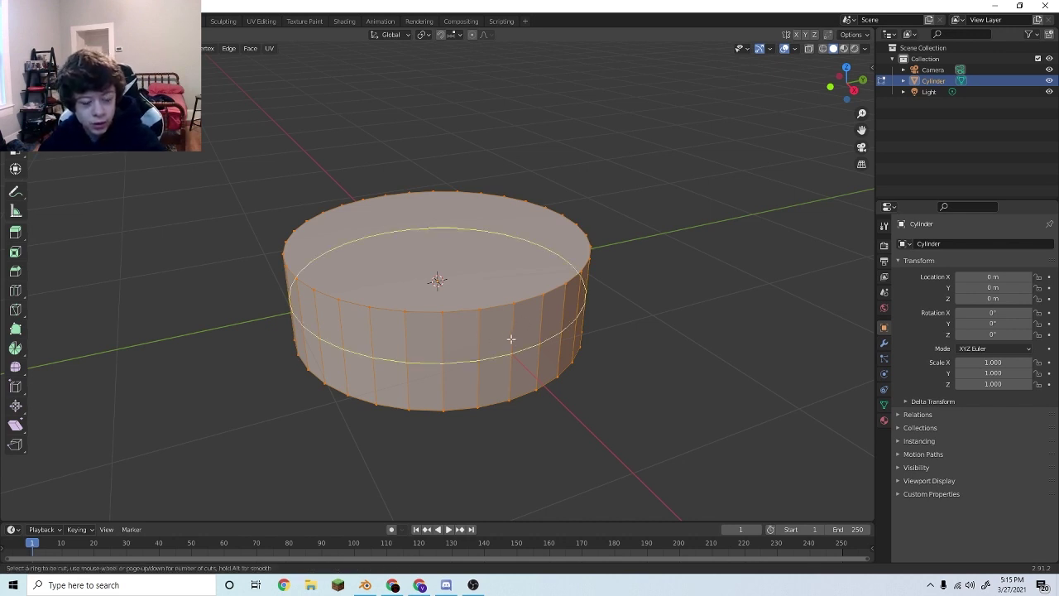
{"action": "key", "text": "Escape"}
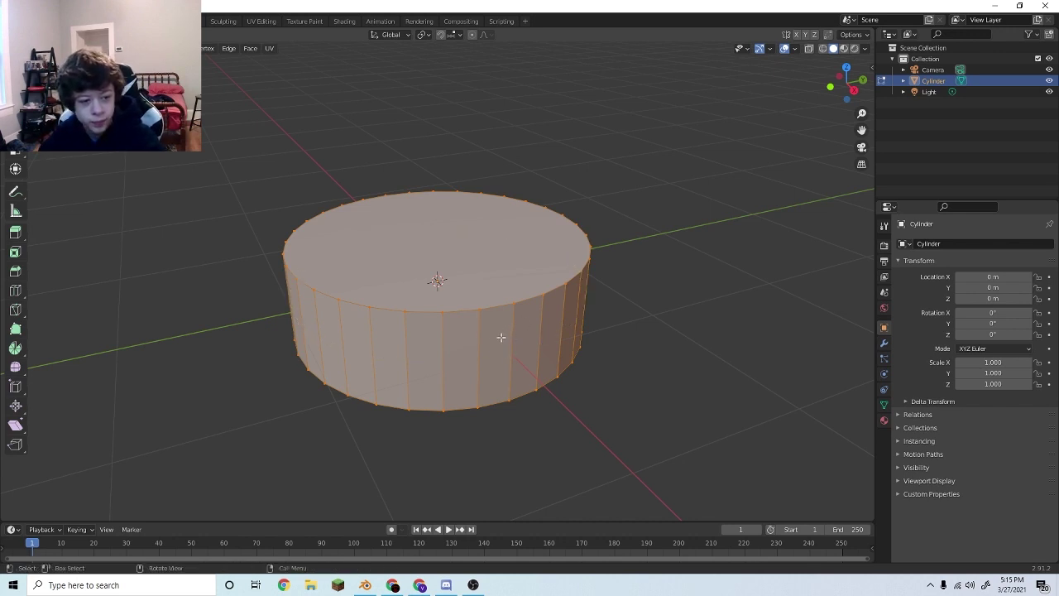
{"action": "key", "text": "alt+a"}
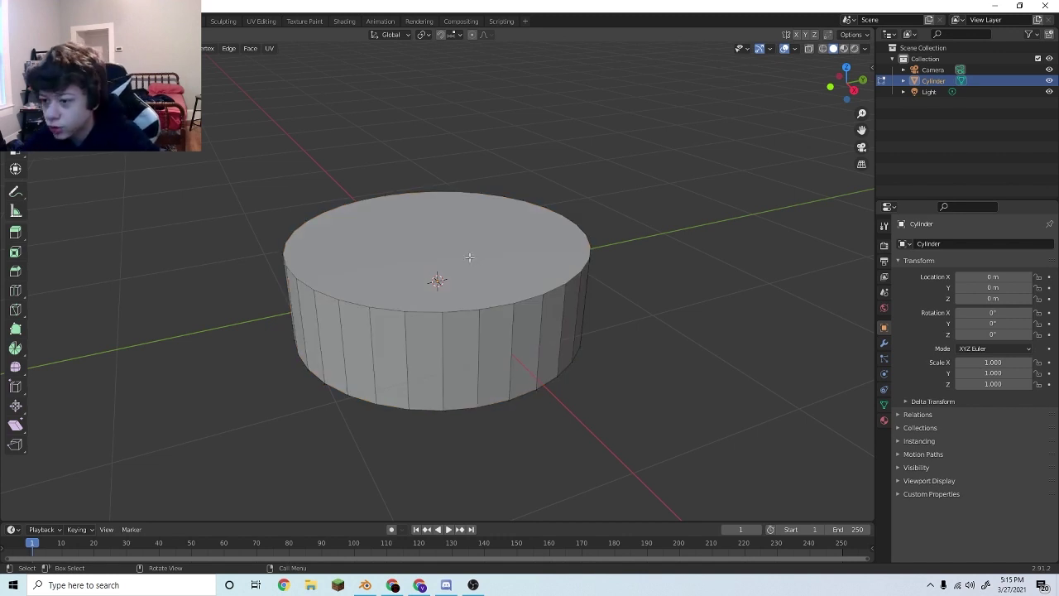
{"action": "left_click", "coordinate": [412, 213]}
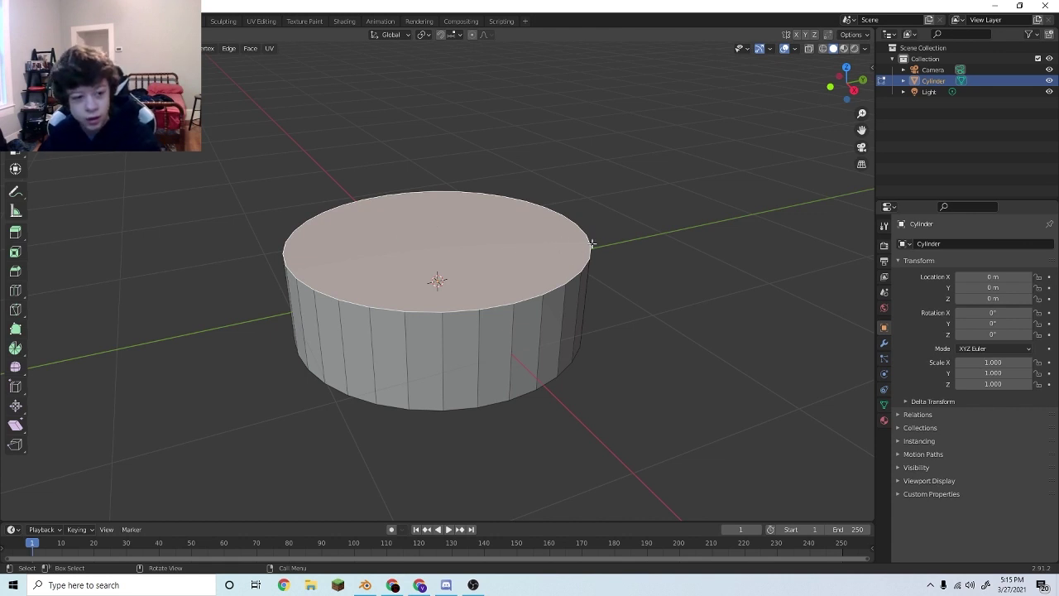
{"action": "key", "text": "i"}
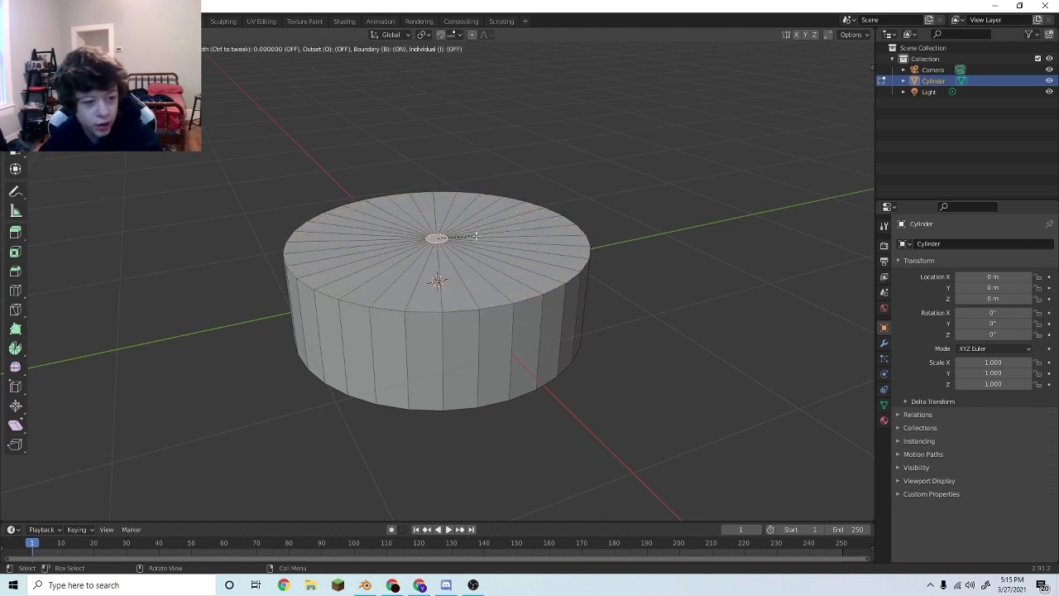
{"action": "left_click", "coordinate": [469, 238]}
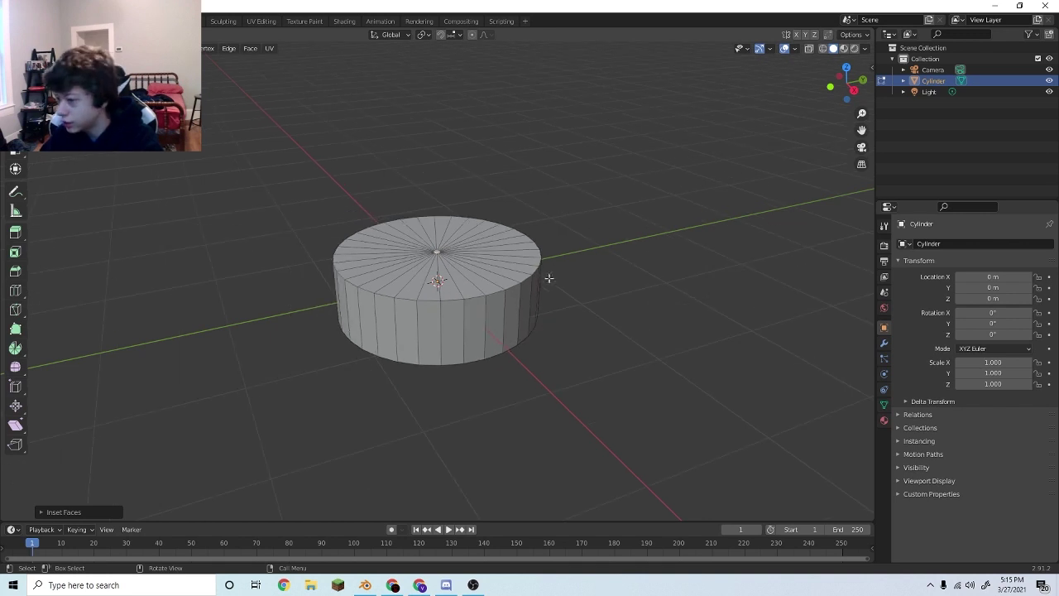
Inset the cylinder's bottom face almost to its centre point
{"action": "mouse_move", "coordinate": [539, 350]}
{"action": "middle_mouse_down"}
{"action": "mouse_move", "coordinate": [549, 262]}
{"action": "mouse_move", "coordinate": [496, 282]}
{"action": "middle_mouse_up"}
{"action": "left_click", "coordinate": [481, 284]}
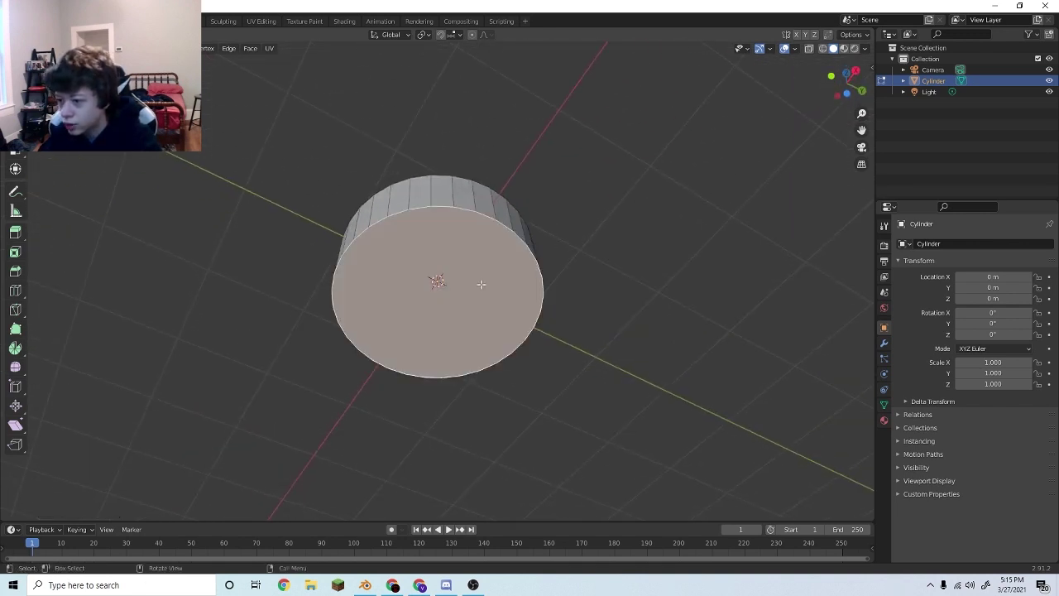
{"action": "key", "text": "i"}
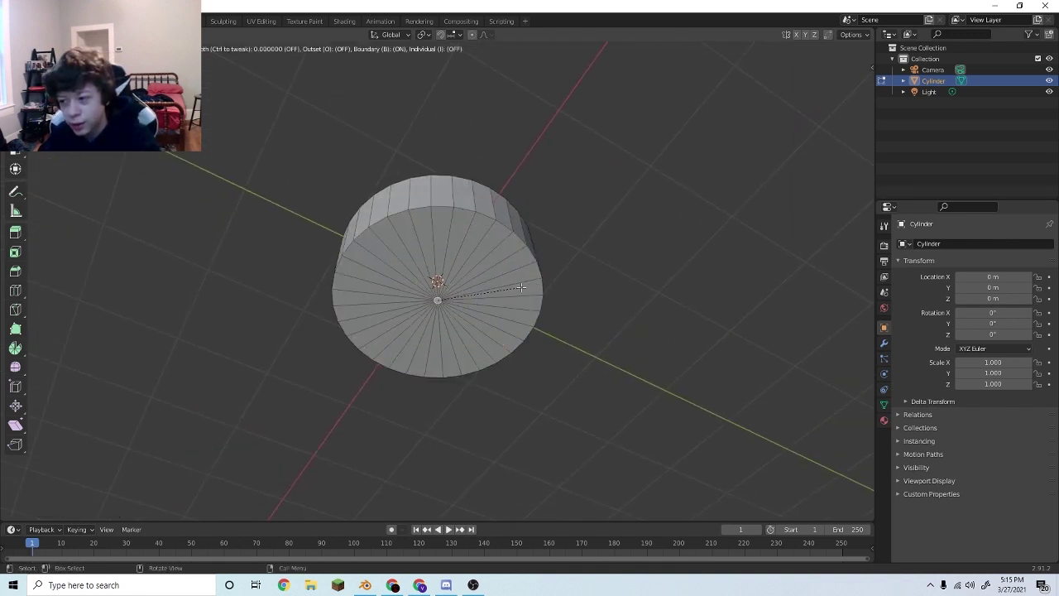
{"action": "left_click", "coordinate": [521, 288]}
Examine the inset cylinder in the front, right and top orthographic views, finishing with a close top view
{"action": "middle_click_drag", "start_coordinate": [563, 271], "coordinate": [506, 329]}
{"action": "scroll", "coordinate": [523, 334], "scroll_direction": "up", "scroll_amount": 2}
{"action": "scroll", "coordinate": [505, 327], "scroll_direction": "down", "scroll_amount": 2}
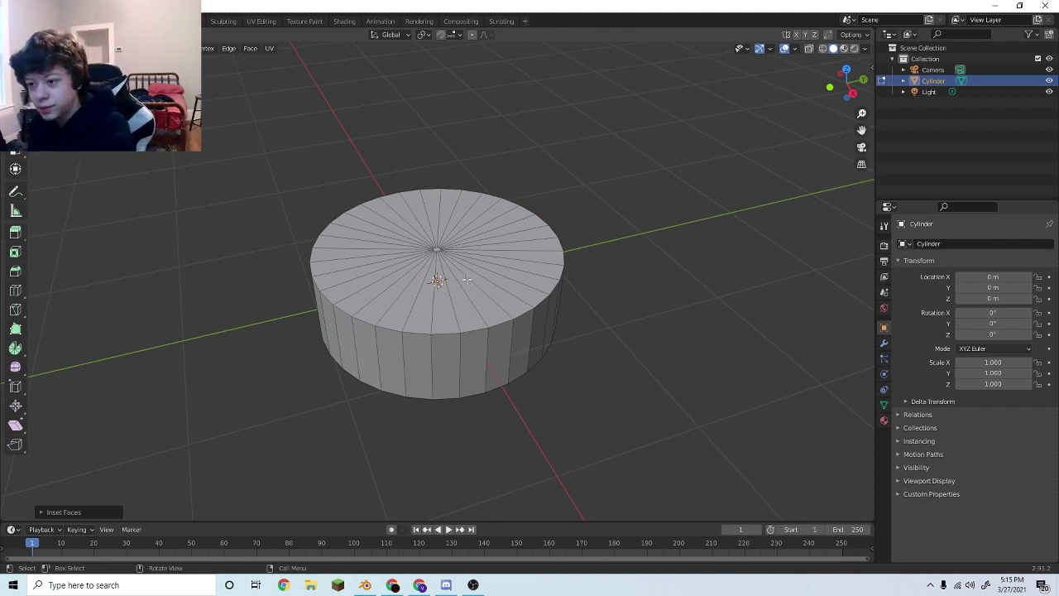
{"action": "key", "text": "KP_1"}
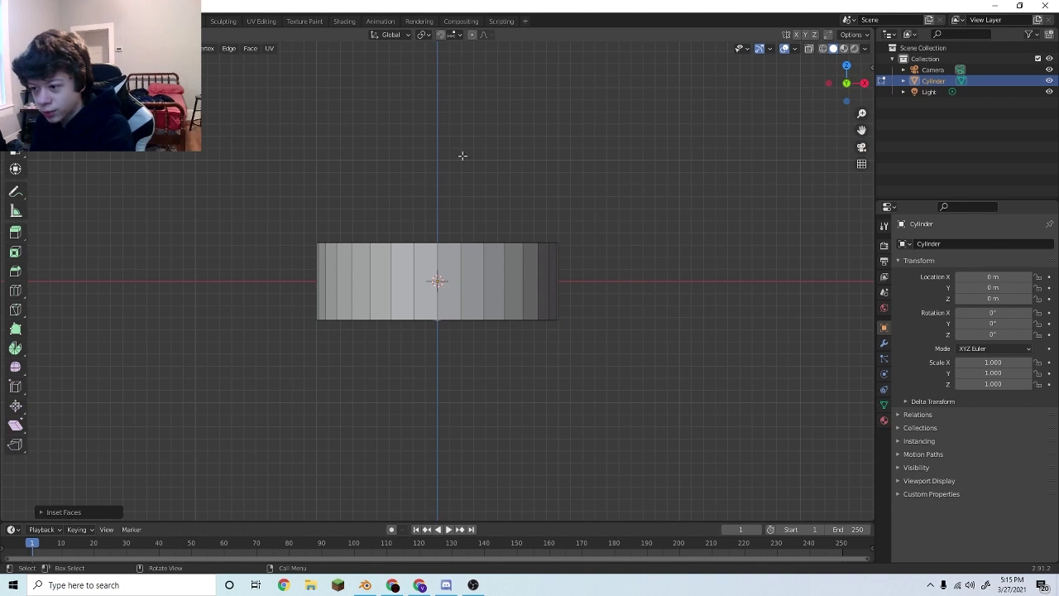
{"action": "key", "text": "KP_3"}
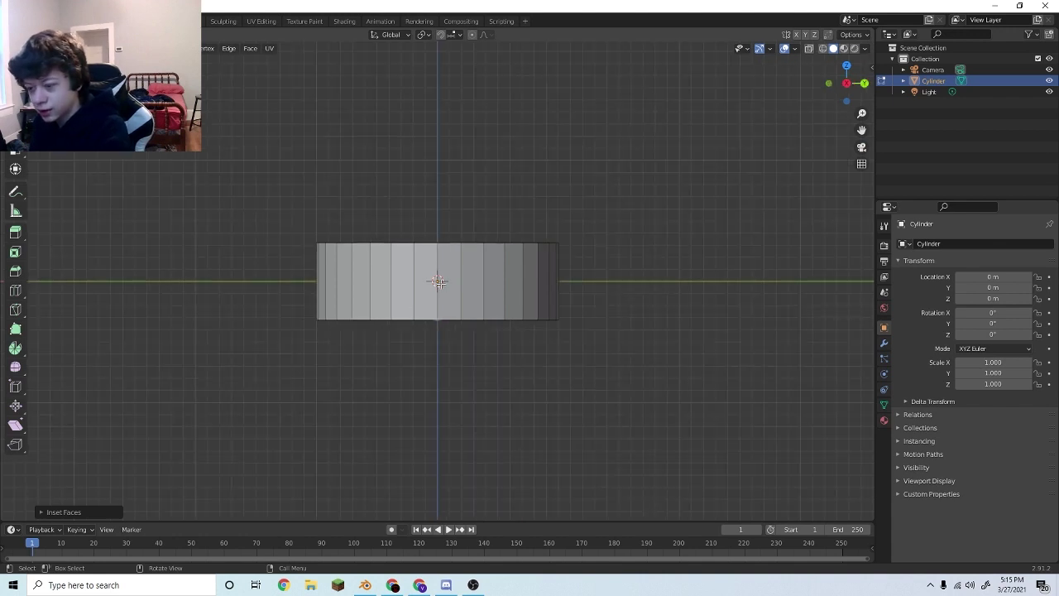
{"action": "key", "text": "KP_7"}
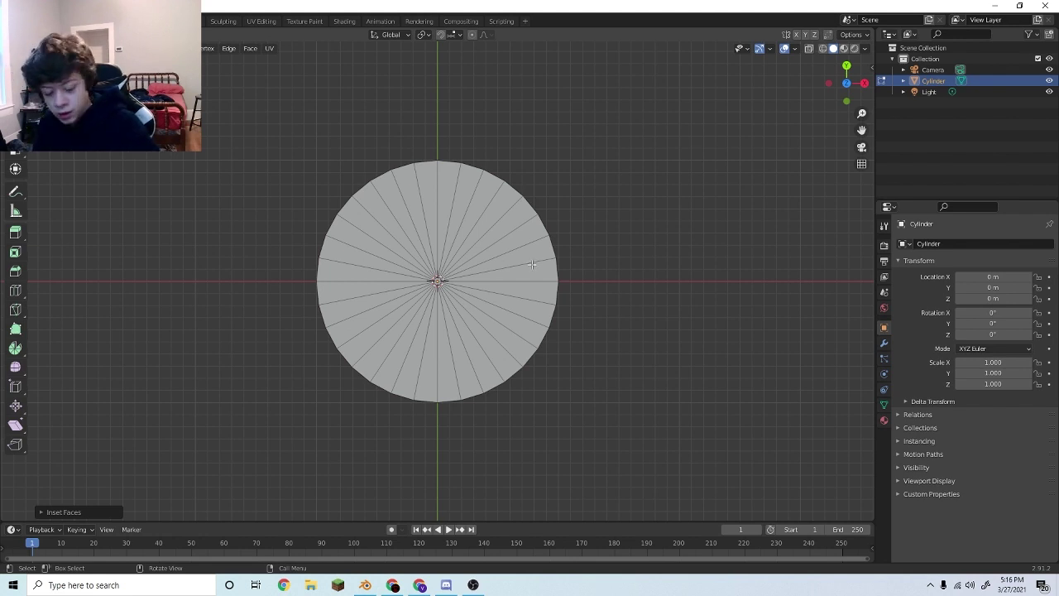
{"action": "scroll", "coordinate": [489, 286], "scroll_direction": "up", "scroll_amount": 3}
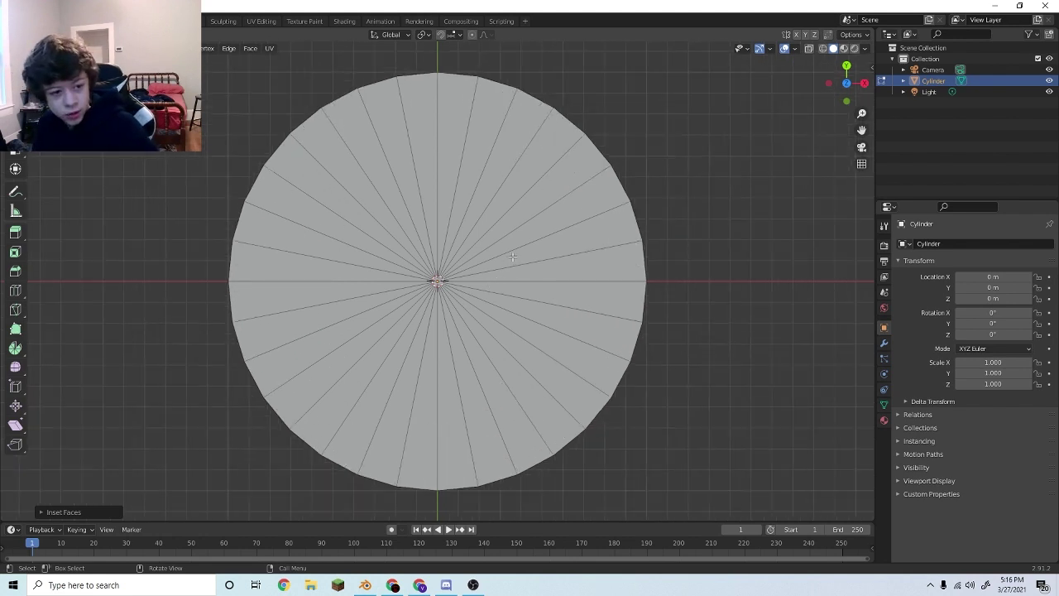
Undo the last change and switch the viewport shading to Wireframe
{"action": "key", "text": "ctrl+z"}
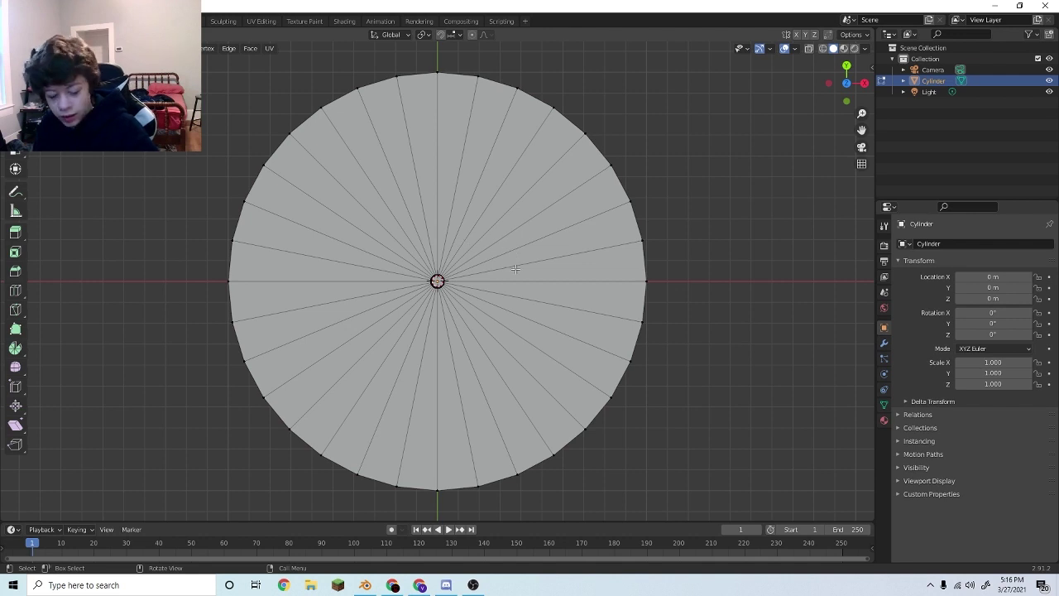
{"action": "key", "text": "z"}
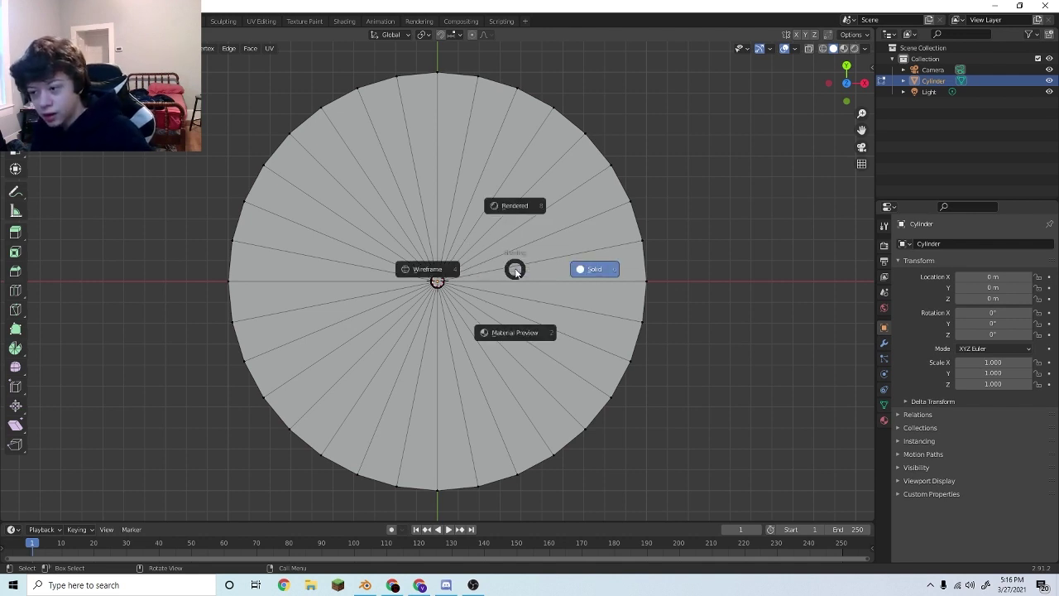
{"action": "left_click", "coordinate": [441, 273]}
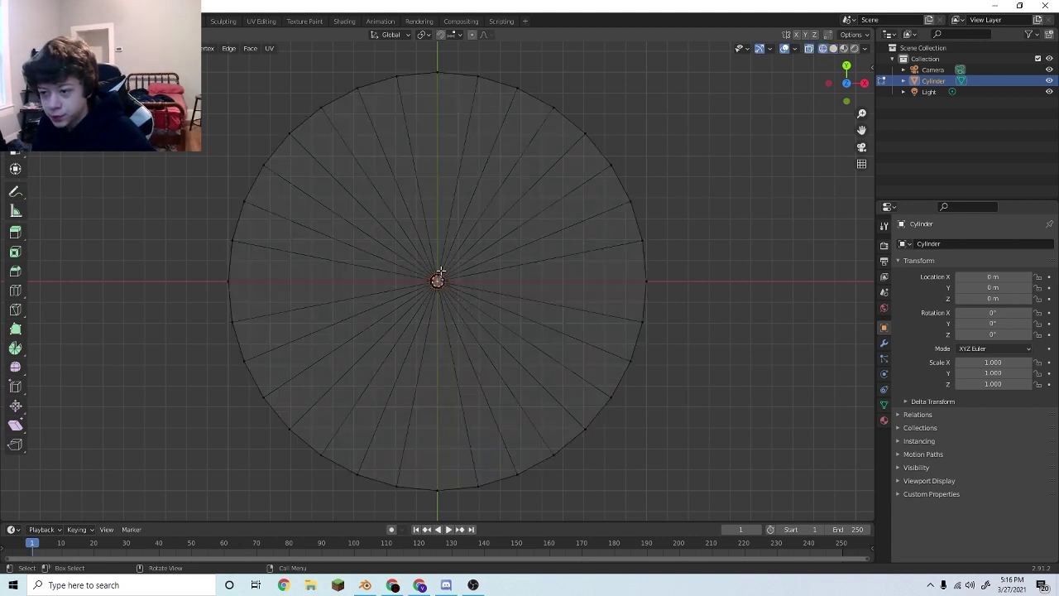
Preview the disc in Rendered, Solid and Material Preview shading, and return to Wireframe
{"action": "key", "text": "z"}
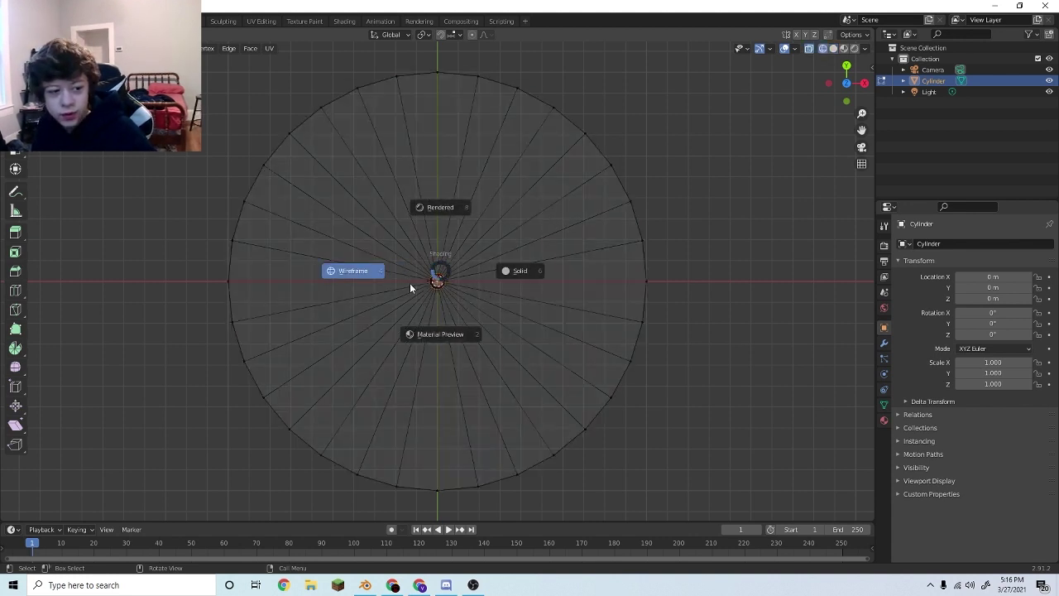
{"action": "left_click", "coordinate": [419, 200]}
{"action": "key", "text": "z"}
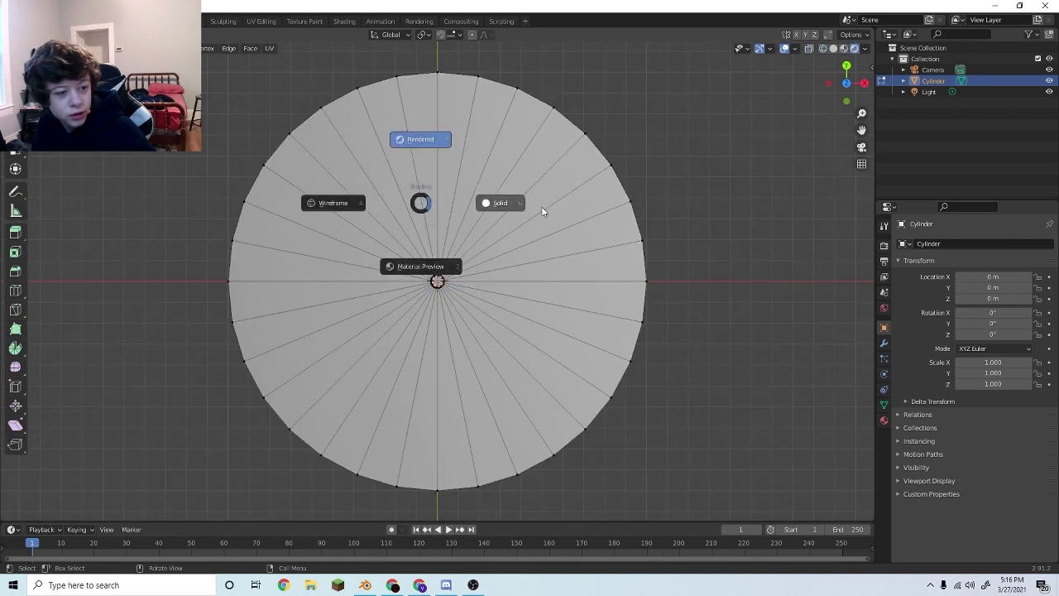
{"action": "left_click", "coordinate": [536, 213]}
{"action": "key", "text": "z"}
{"action": "left_click", "coordinate": [504, 281]}
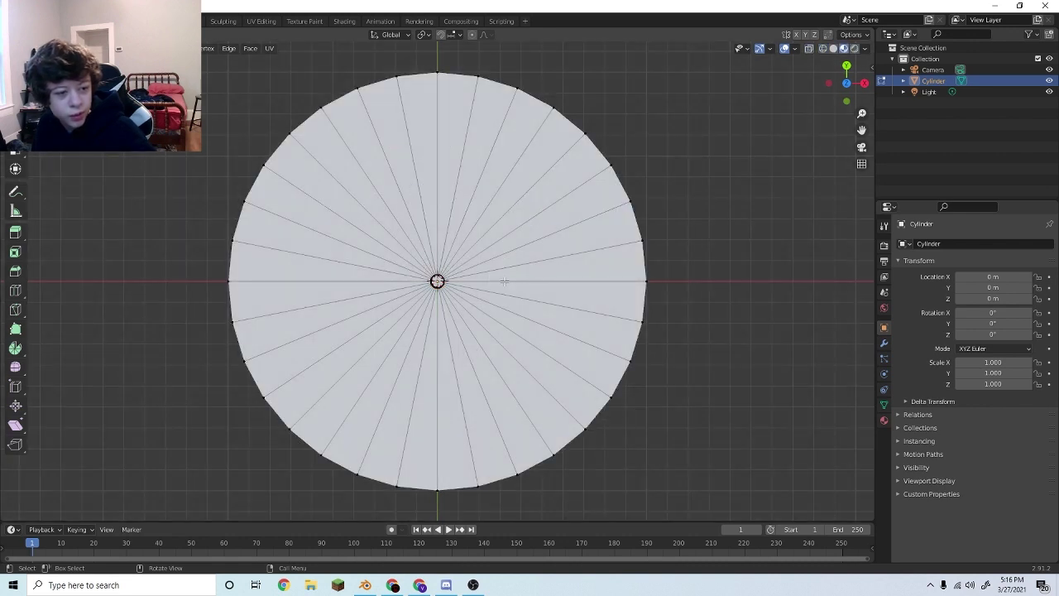
{"action": "key", "text": "z"}
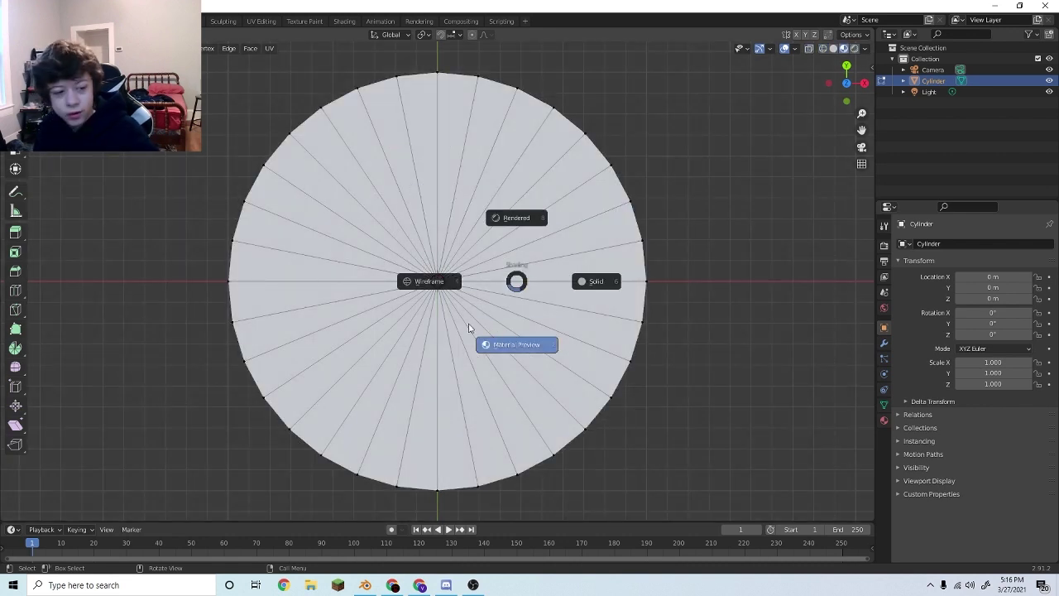
{"action": "left_click", "coordinate": [419, 287]}
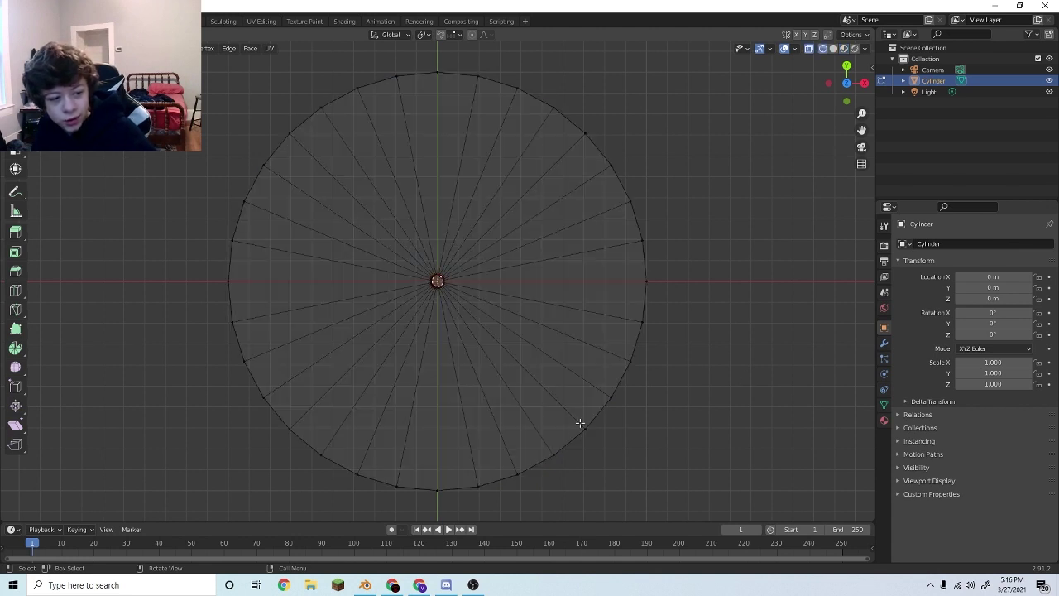
Circle-select three neighbouring rim points on the disc's lower right edge through both faces, keeping the top view
{"action": "scroll", "coordinate": [523, 415], "scroll_direction": "down", "scroll_amount": 1}
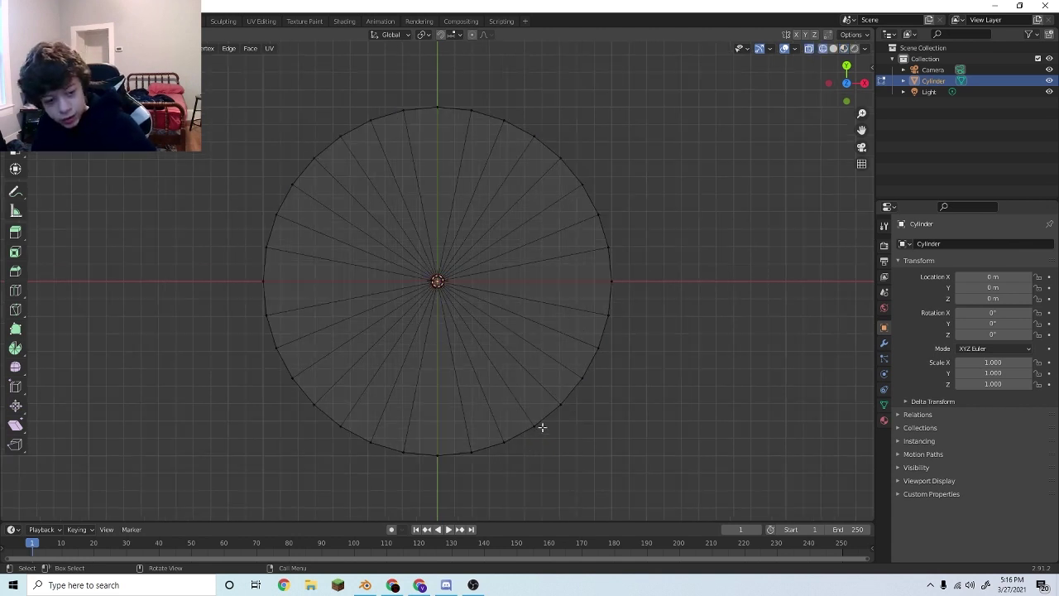
{"action": "key", "text": "c"}
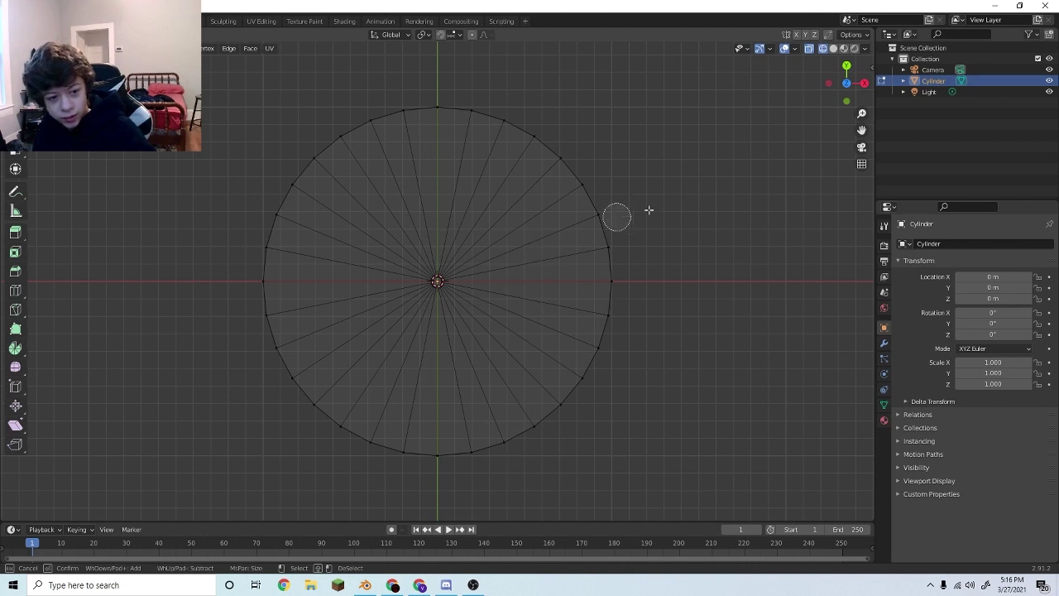
{"action": "mouse_move", "coordinate": [537, 427]}
{"action": "left_mouse_down"}
{"action": "mouse_move", "coordinate": [483, 447]}
{"action": "mouse_move", "coordinate": [524, 425]}
{"action": "left_mouse_up"}
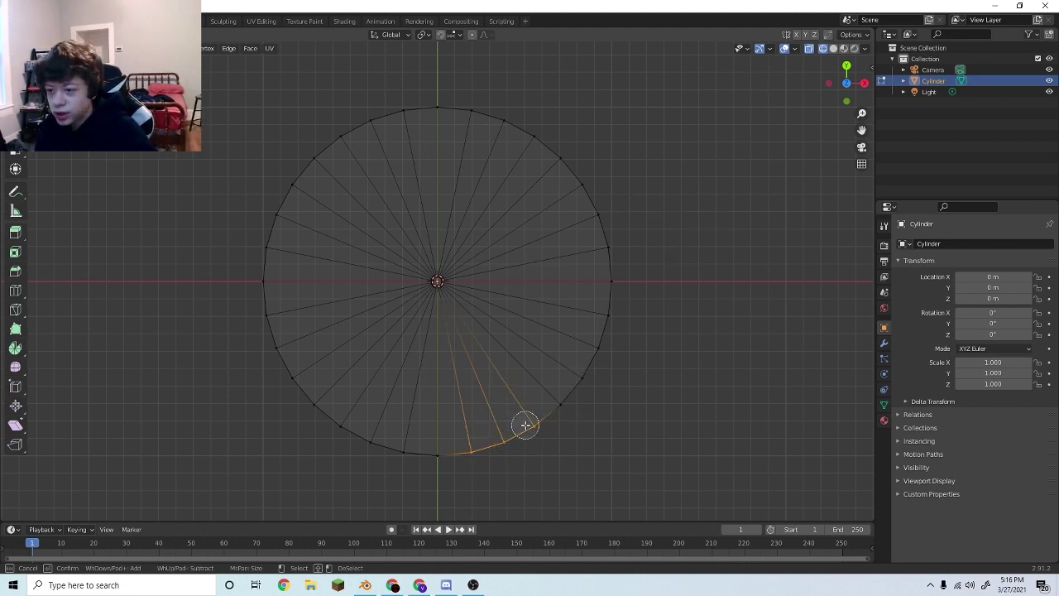
{"action": "right_click", "coordinate": [524, 425]}
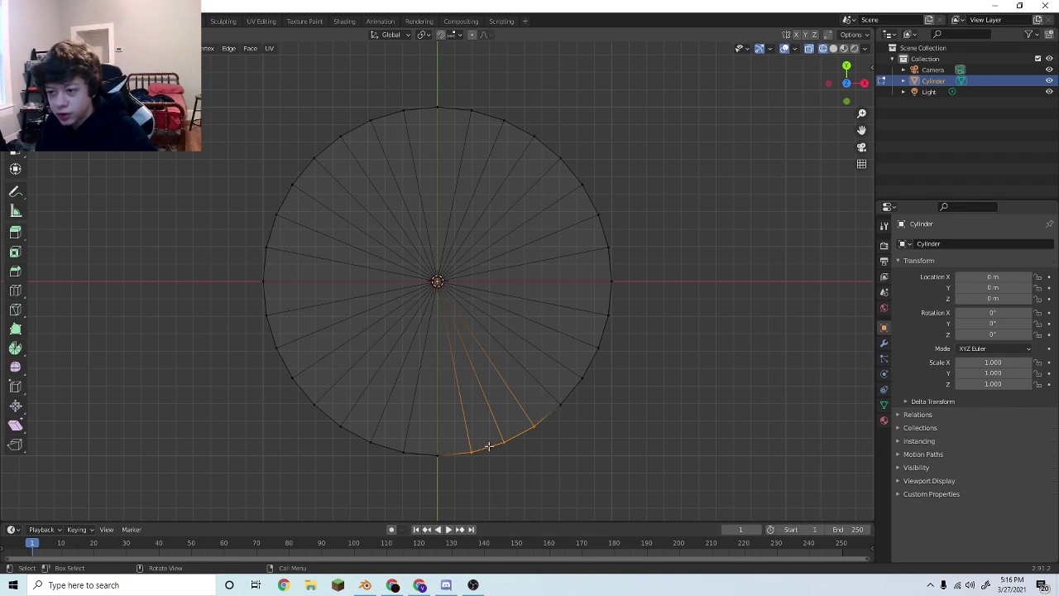
{"action": "scroll", "coordinate": [508, 448], "scroll_direction": "down", "scroll_amount": 2}
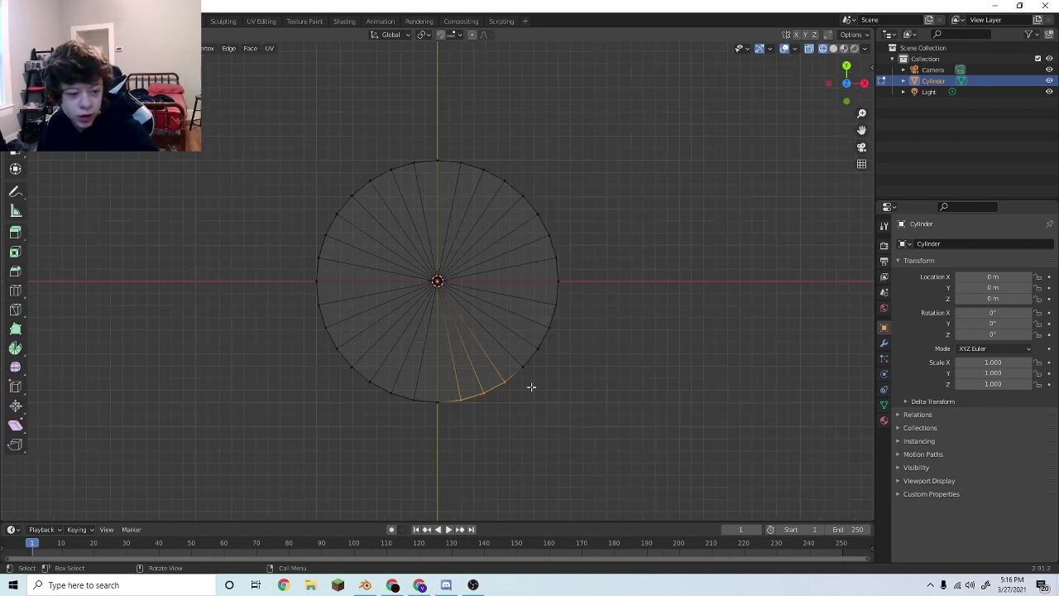
{"action": "middle_click_drag", "start_coordinate": [531, 387], "coordinate": [454, 417]}
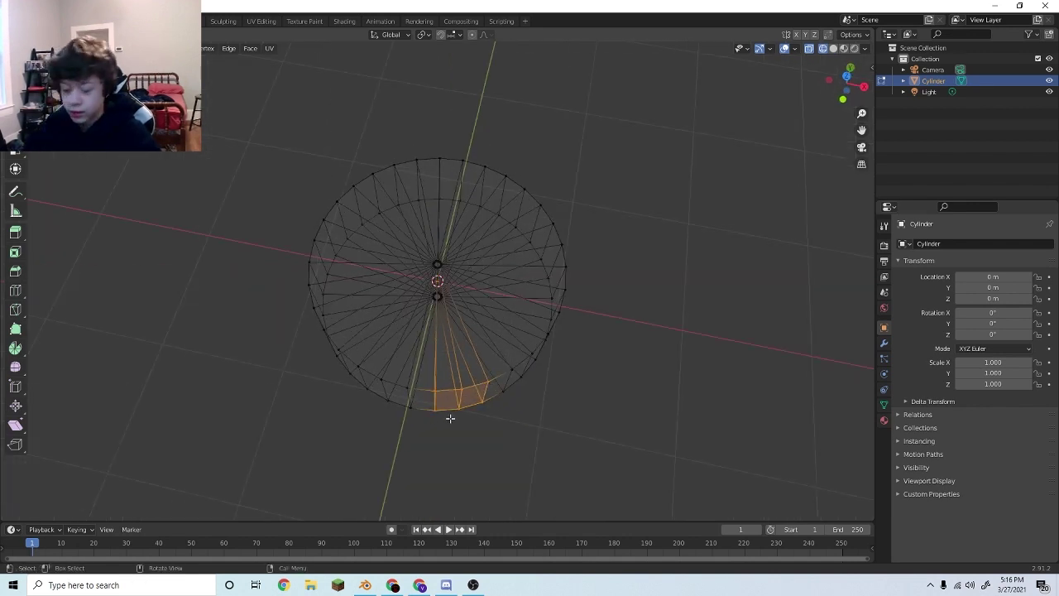
{"action": "key", "text": "KP_7"}
{"action": "scroll", "coordinate": [521, 444], "scroll_direction": "up", "scroll_amount": 3}
{"action": "key", "text": "g"}
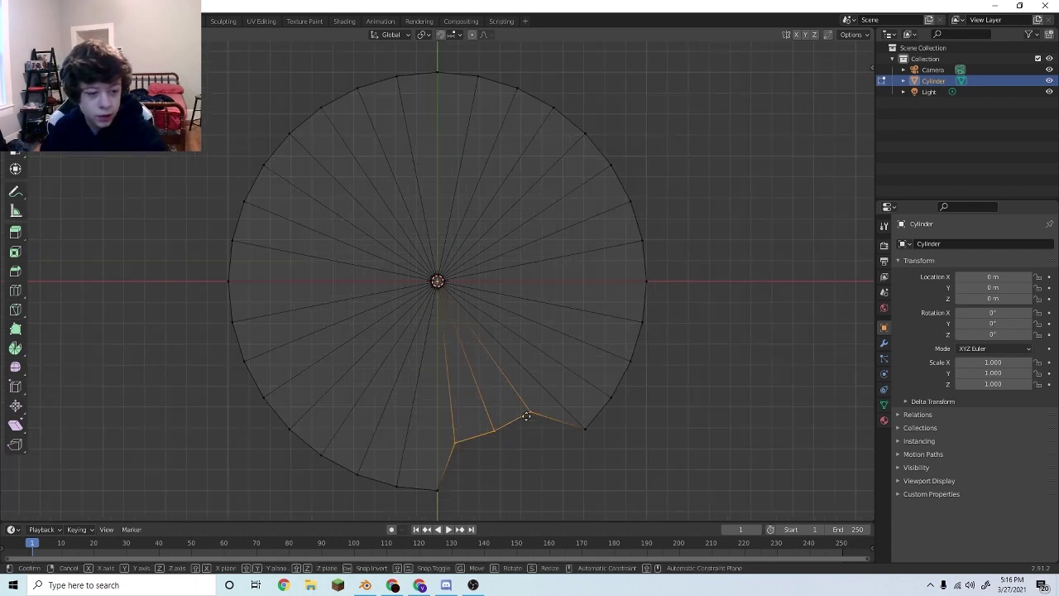
{"action": "right_click", "coordinate": [596, 399]}
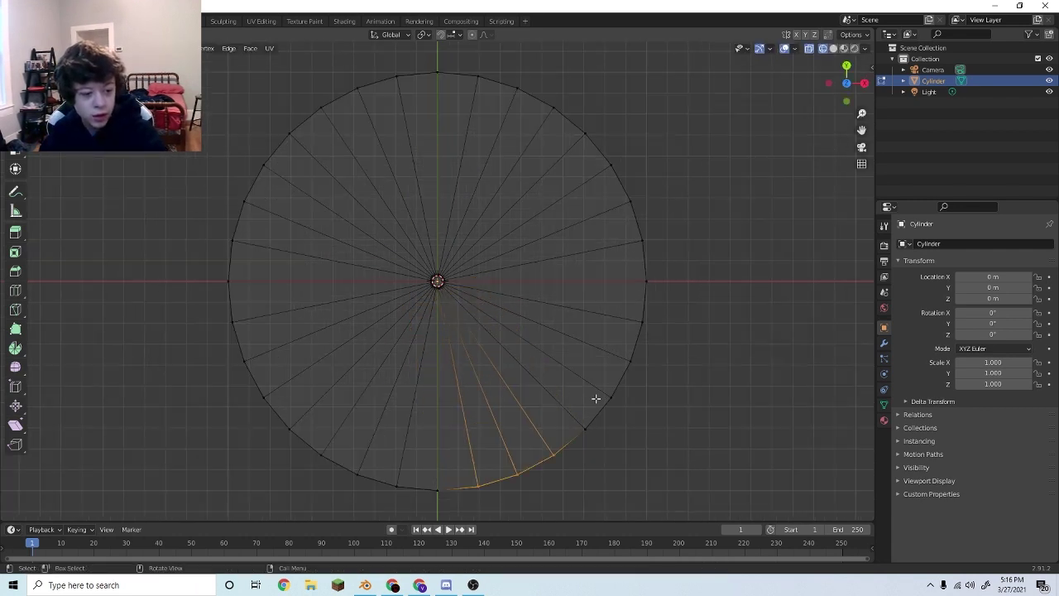
{"action": "key", "text": "g"}
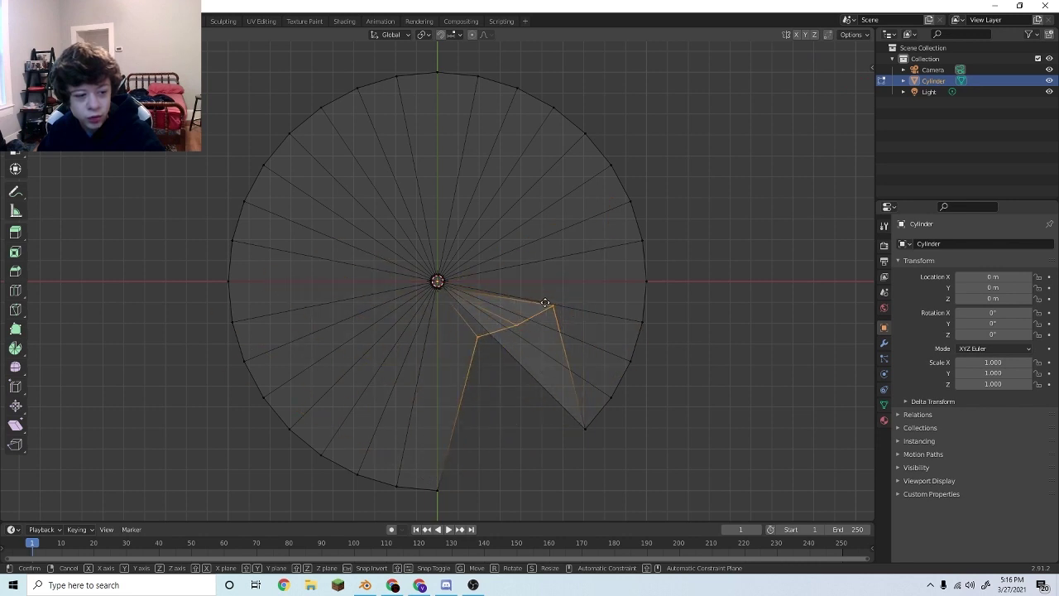
{"action": "right_click", "coordinate": [568, 315]}
Scale the selected rim vertices close together and move them almost to the disc's centre to open a wedge-shaped notch
{"action": "key", "text": "s"}
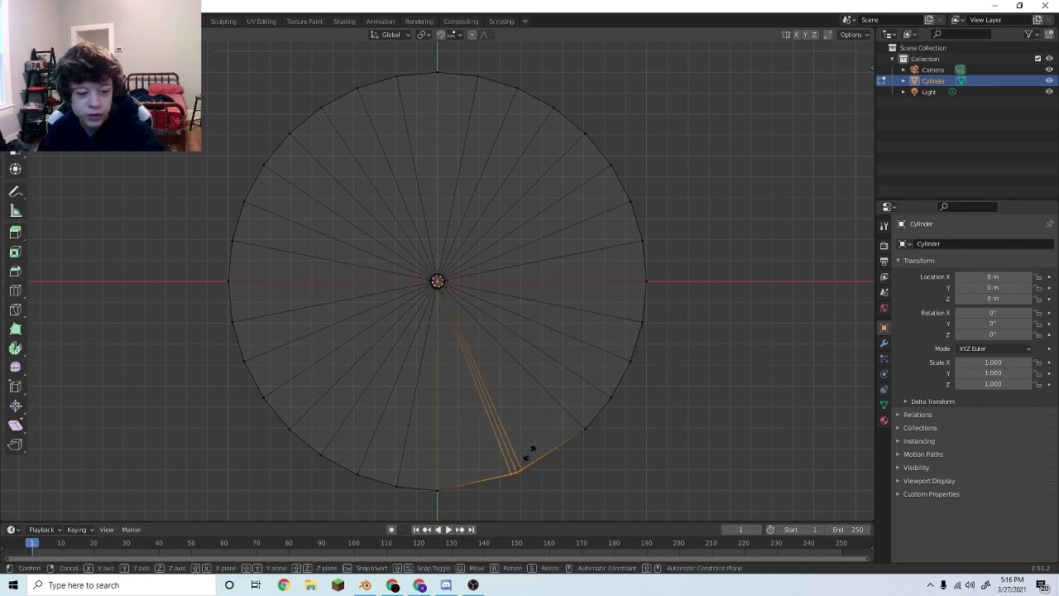
{"action": "left_click", "coordinate": [530, 450]}
{"action": "key", "text": "g"}
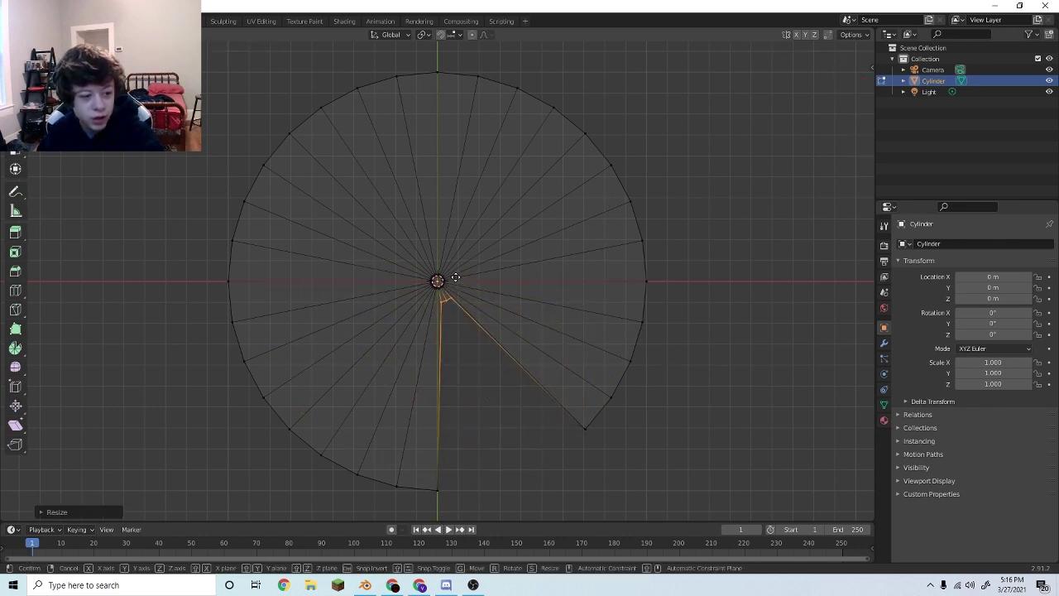
{"action": "left_click", "coordinate": [454, 273]}
{"action": "key", "text": "s"}
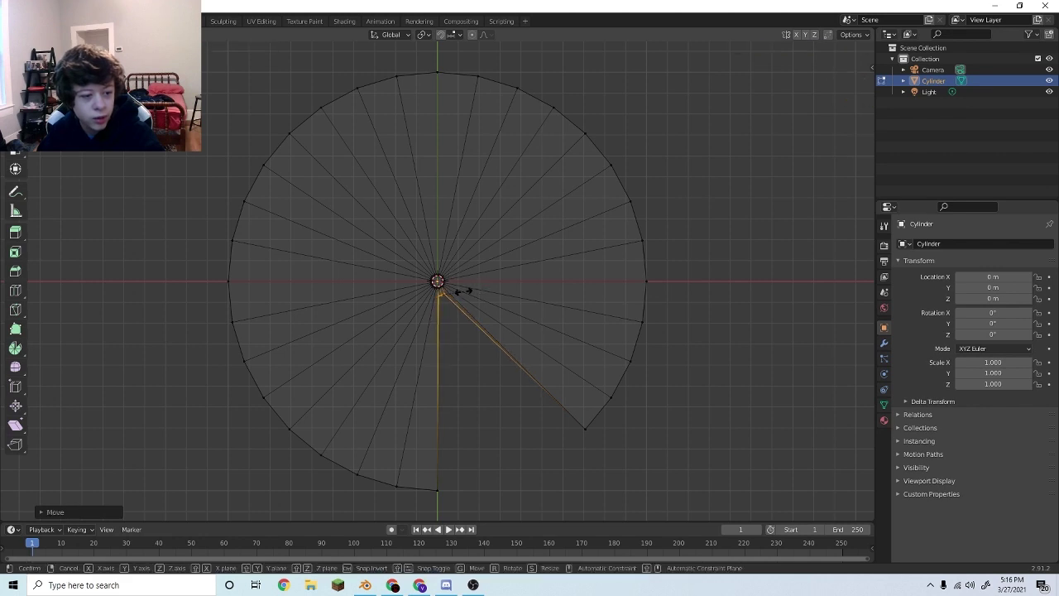
{"action": "left_click", "coordinate": [463, 288]}
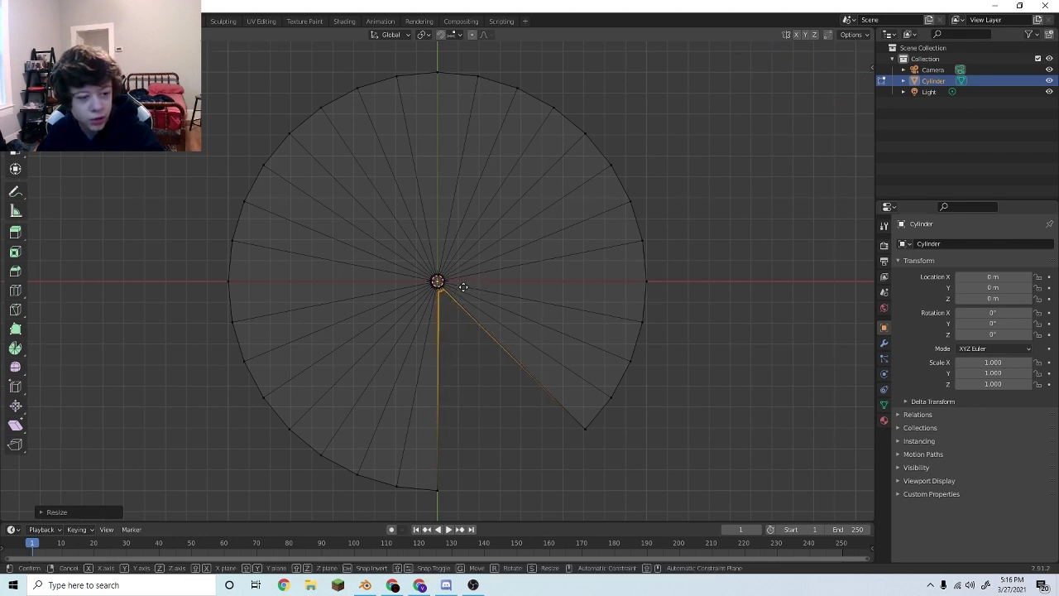
{"action": "left_click", "coordinate": [461, 287]}
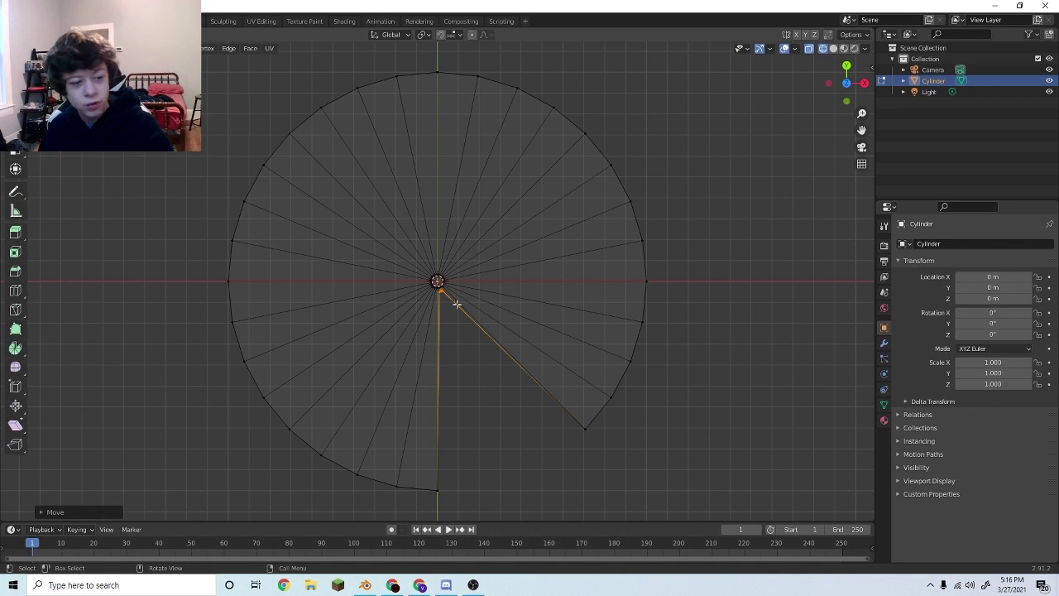
Return to Object Mode, switch to Solid shading and view the notched disc in perspective
{"action": "key", "text": "Tab"}
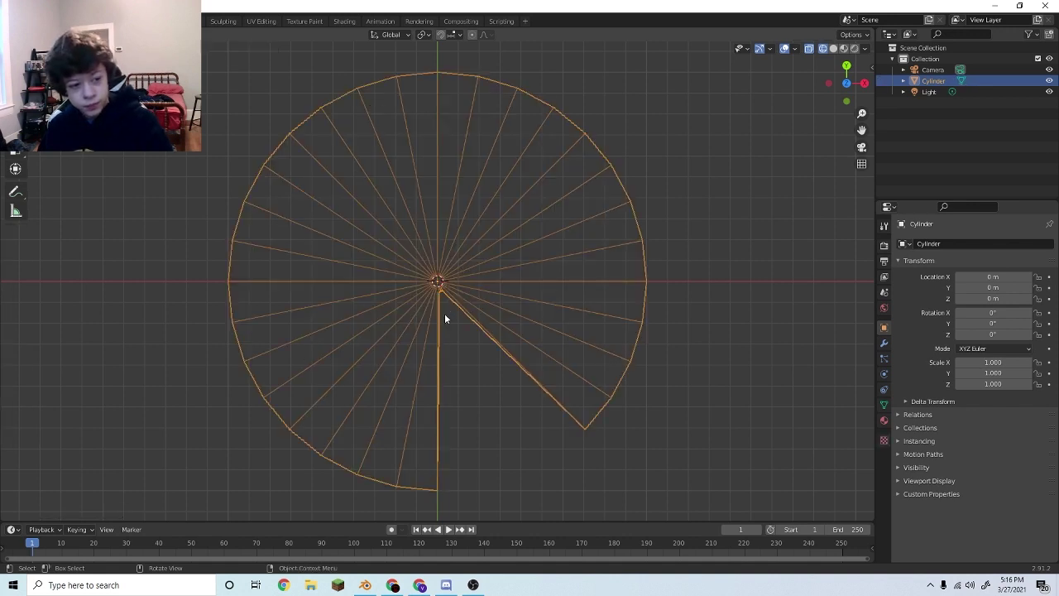
{"action": "left_click", "coordinate": [472, 354]}
{"action": "key", "text": "z"}
{"action": "left_click", "coordinate": [634, 371]}
{"action": "mouse_move", "coordinate": [634, 371]}
{"action": "middle_mouse_down"}
{"action": "mouse_move", "coordinate": [588, 411]}
{"action": "mouse_move", "coordinate": [541, 340]}
{"action": "mouse_move", "coordinate": [546, 300]}
{"action": "mouse_move", "coordinate": [560, 293]}
{"action": "mouse_move", "coordinate": [459, 330]}
{"action": "mouse_move", "coordinate": [735, 331]}
{"action": "middle_mouse_up"}
{"action": "left_click", "coordinate": [443, 343]}
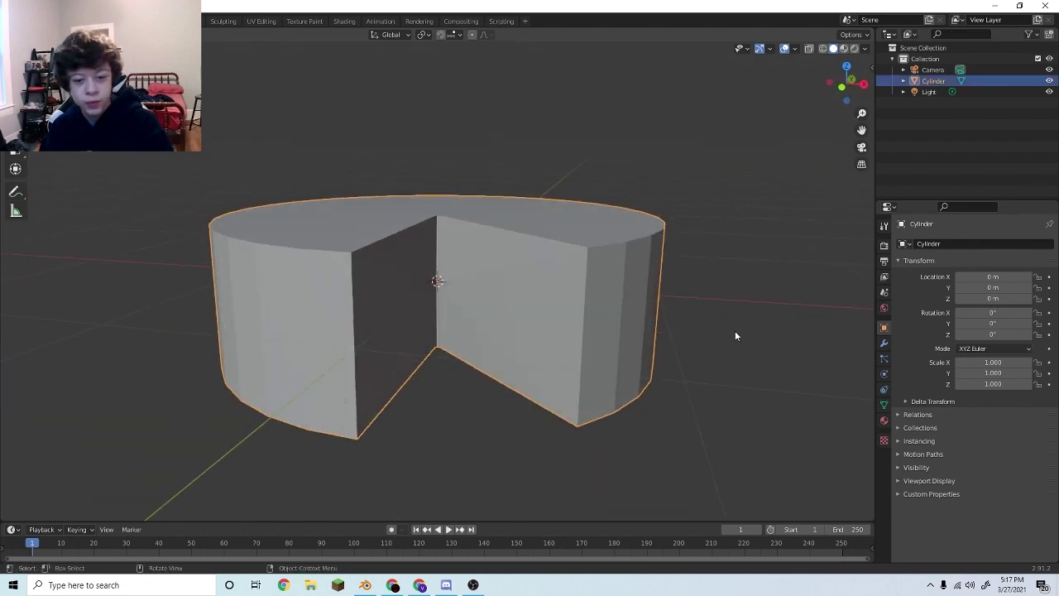
Add a Subdivision Surface modifier to the cylinder and set its viewport levels to 2
{"action": "left_click", "coordinate": [880, 345]}
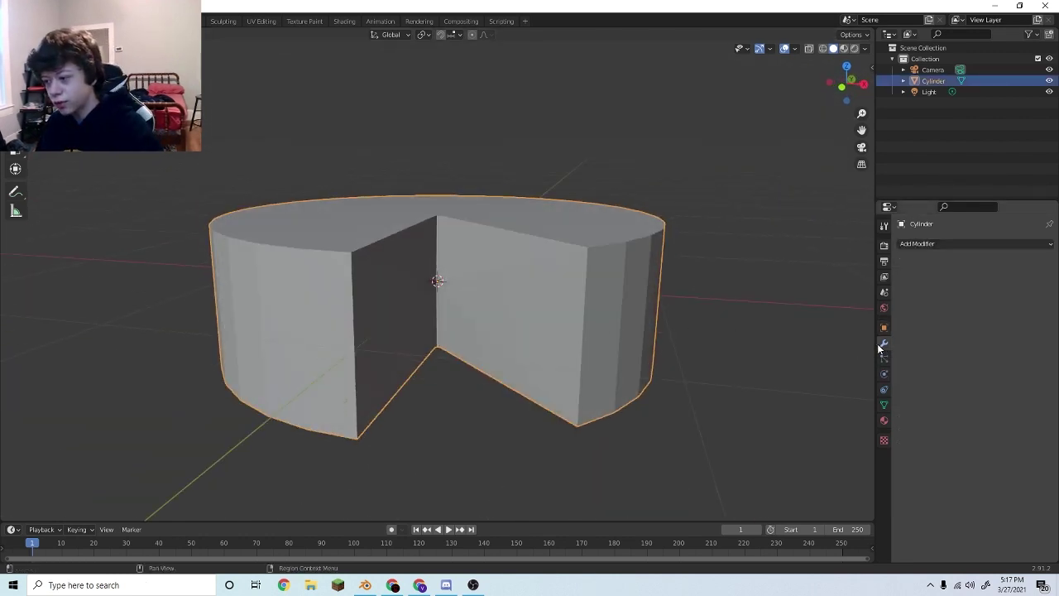
{"action": "left_click", "coordinate": [939, 243]}
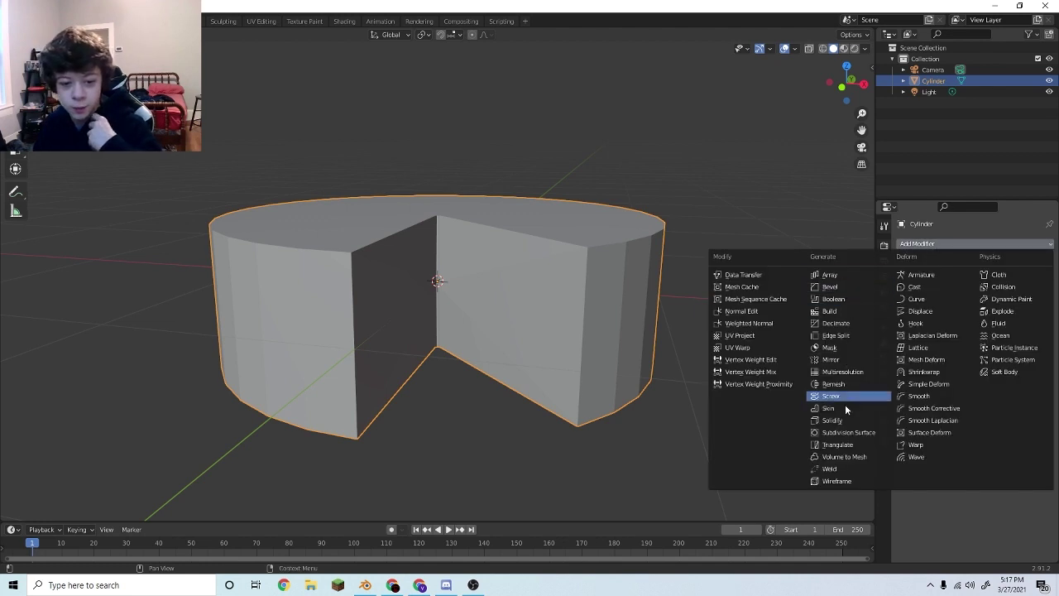
{"action": "left_click", "coordinate": [845, 434]}
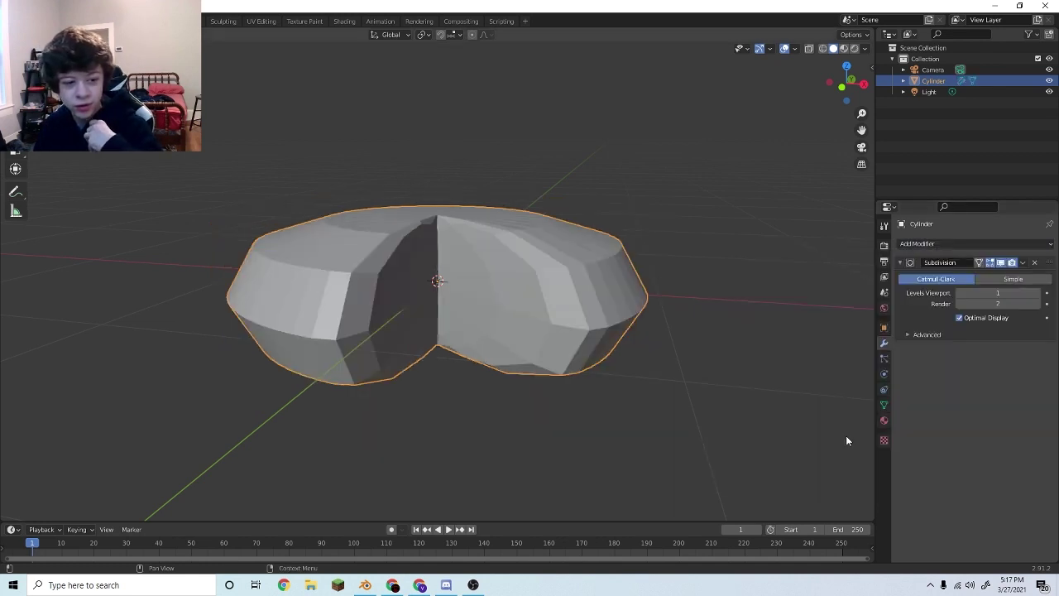
{"action": "left_click", "coordinate": [1040, 294]}
In Edit Mode, add a horizontal loop cut around the side wall and slide it up close to the top edge
{"action": "middle_click_drag", "start_coordinate": [718, 367], "coordinate": [598, 334]}
{"action": "key", "text": "Tab"}
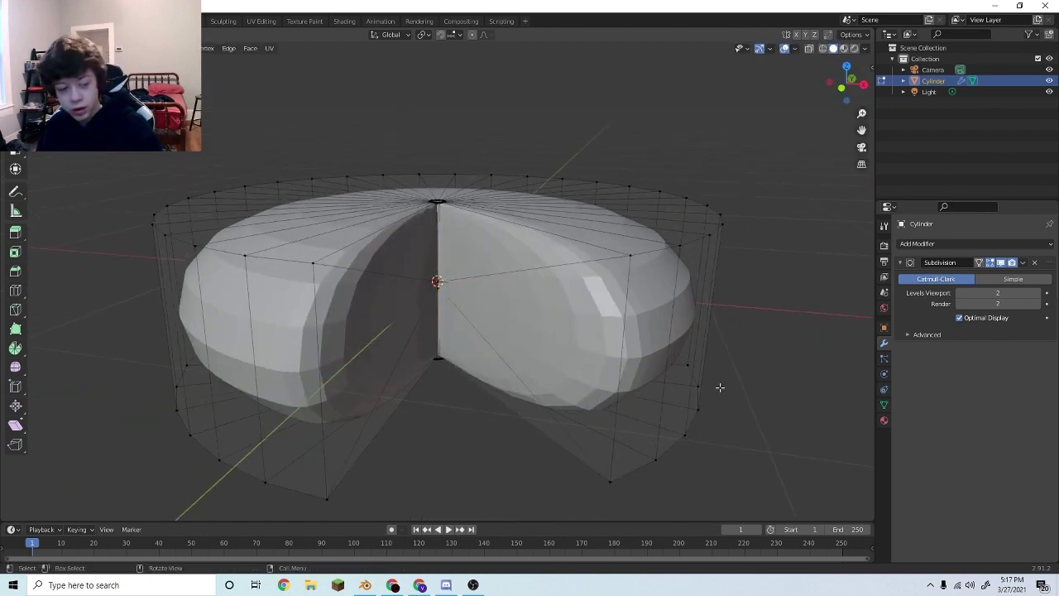
{"action": "key", "text": "ctrl+r"}
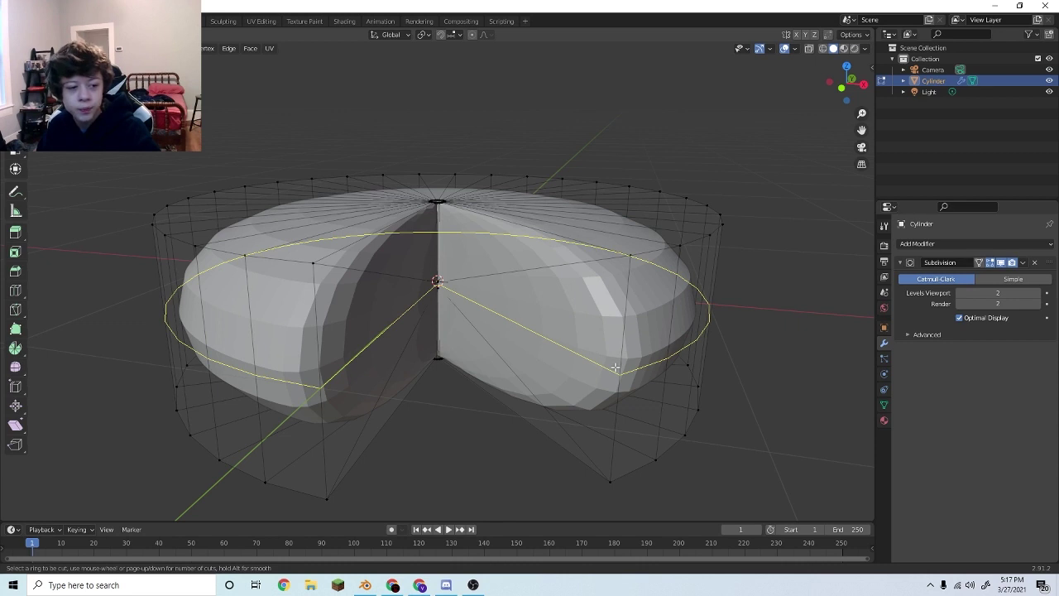
{"action": "left_click", "coordinate": [615, 367]}
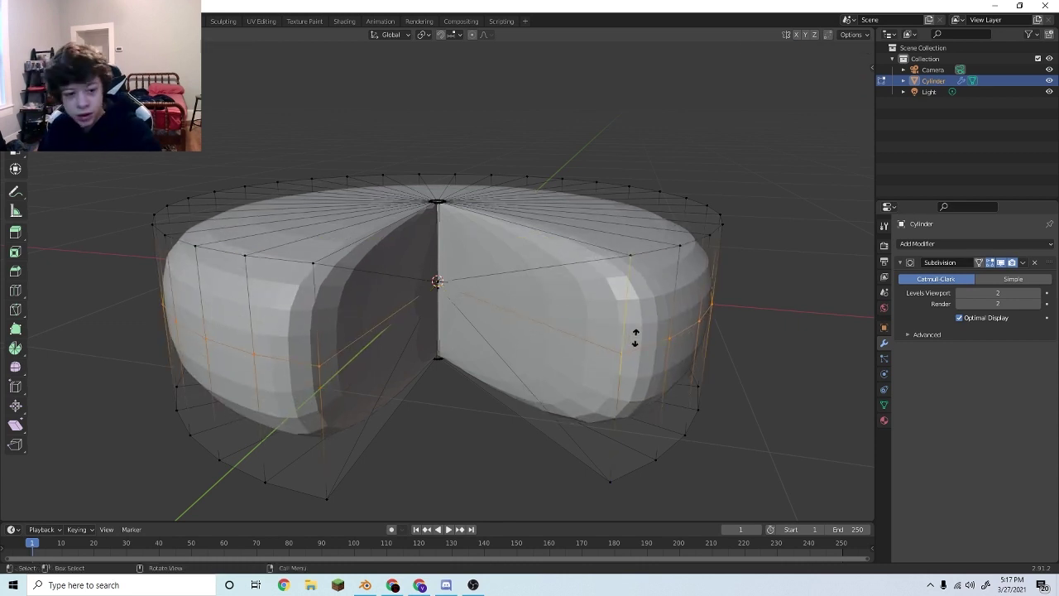
{"action": "left_click", "coordinate": [649, 264]}
Add a second horizontal loop cut around the side wall and slide it down close to the bottom edge
{"action": "key", "text": "ctrl+r"}
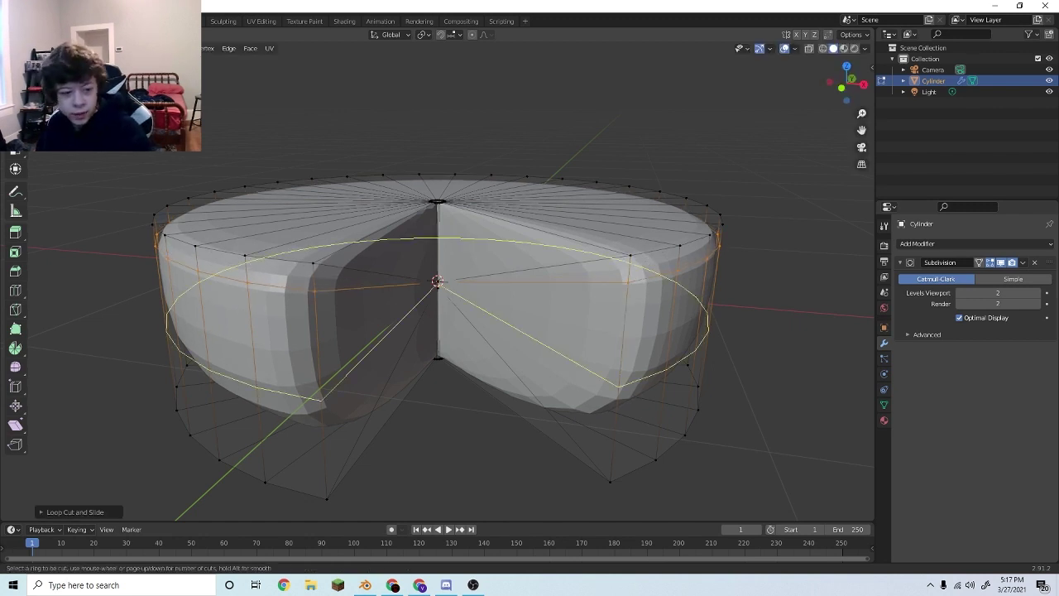
{"action": "left_click", "coordinate": [618, 350]}
{"action": "left_click", "coordinate": [615, 394]}
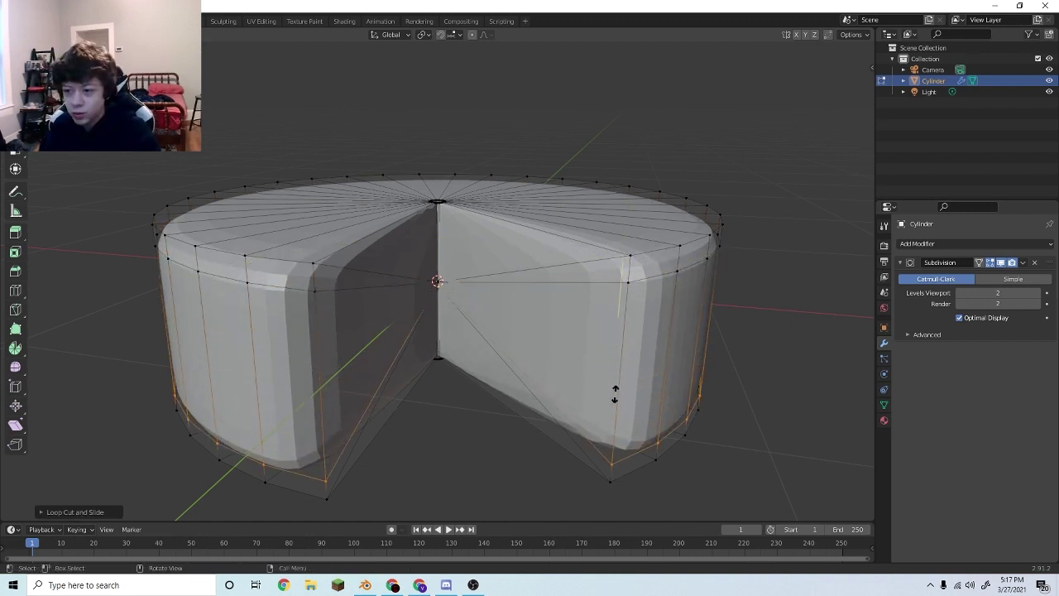
Return to Object Mode and apply Shade Smooth to the notched cylinder
{"action": "key", "text": "Tab"}
{"action": "left_click", "coordinate": [680, 460]}
{"action": "scroll", "coordinate": [607, 380], "scroll_direction": "down", "scroll_amount": 6}
{"action": "mouse_move", "coordinate": [608, 380]}
{"action": "middle_mouse_down"}
{"action": "mouse_move", "coordinate": [465, 395]}
{"action": "mouse_move", "coordinate": [464, 373]}
{"action": "mouse_move", "coordinate": [657, 378]}
{"action": "mouse_move", "coordinate": [596, 388]}
{"action": "middle_mouse_up"}
{"action": "scroll", "coordinate": [504, 304], "scroll_direction": "up", "scroll_amount": 3}
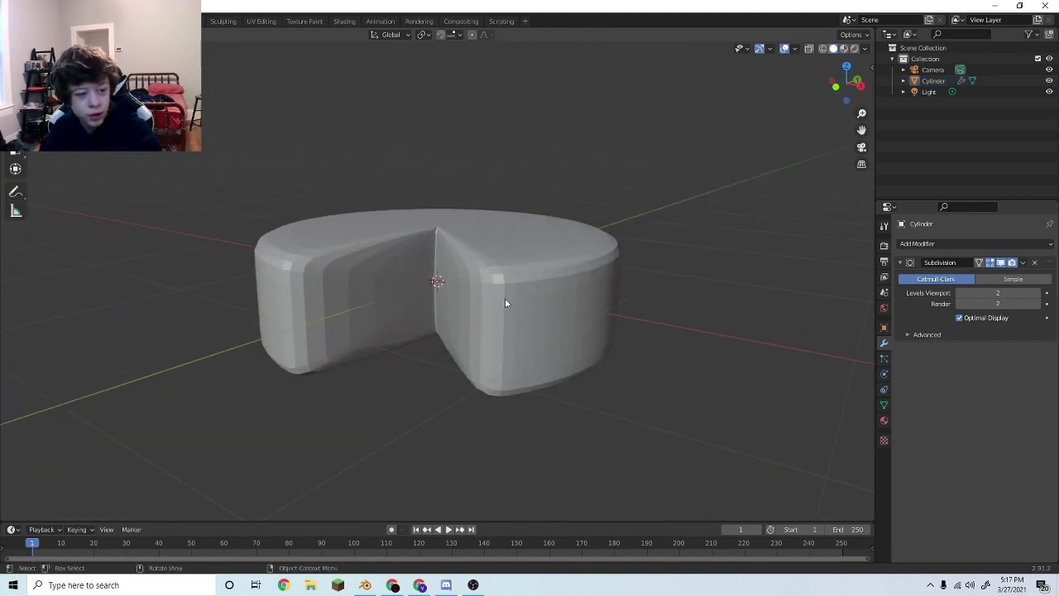
{"action": "left_click", "coordinate": [504, 301]}
{"action": "right_click", "coordinate": [503, 300]}
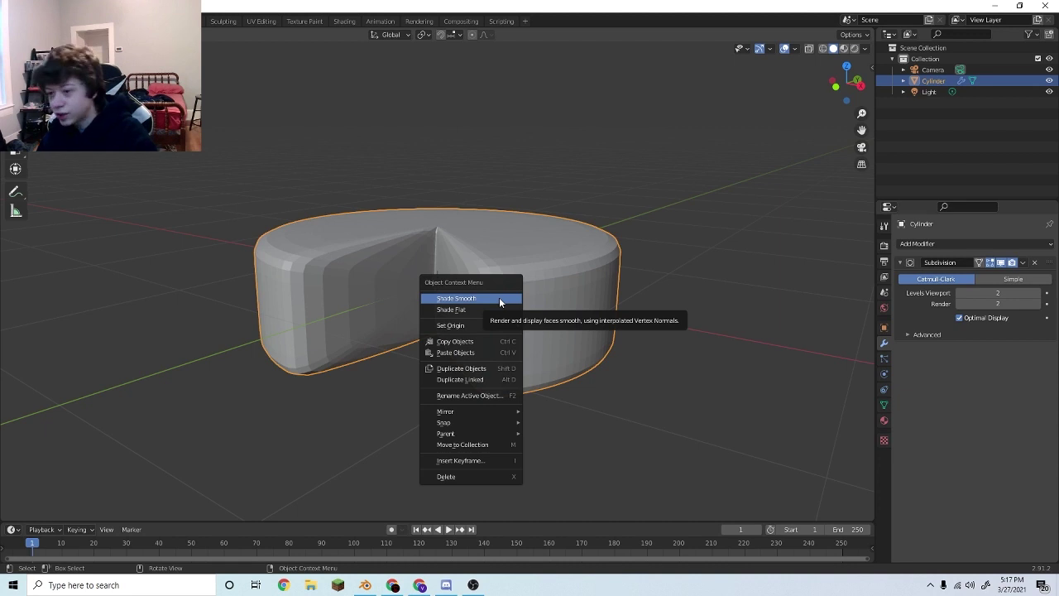
{"action": "left_click", "coordinate": [499, 297]}
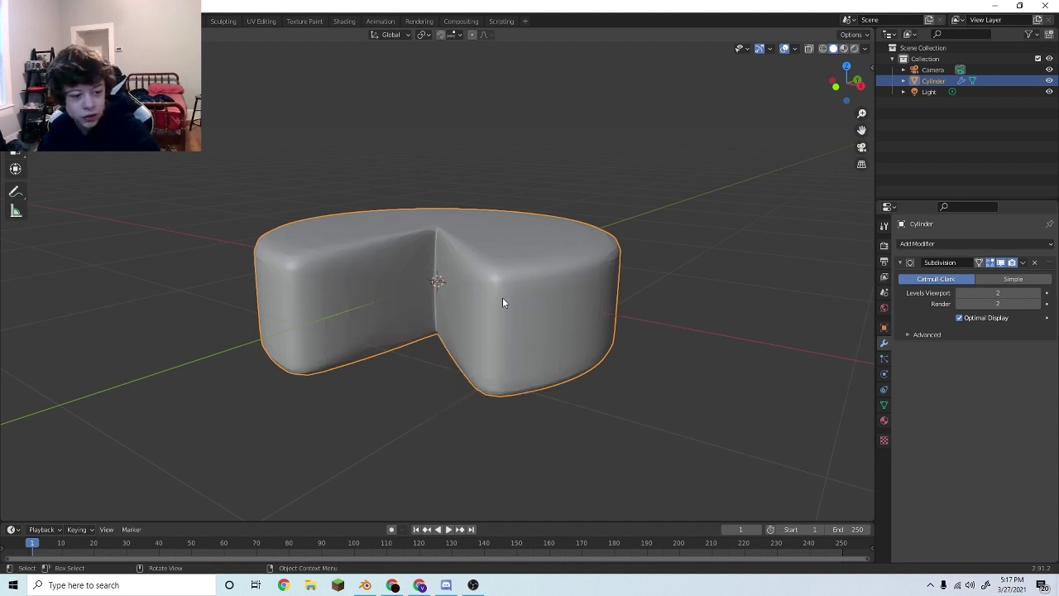
Deselect the notched cylinder and switch the viewport to rendered shading
{"action": "left_click", "coordinate": [632, 312]}
{"action": "mouse_move", "coordinate": [456, 268]}
{"action": "middle_mouse_down"}
{"action": "mouse_move", "coordinate": [553, 259]}
{"action": "mouse_move", "coordinate": [460, 270]}
{"action": "mouse_move", "coordinate": [624, 320]}
{"action": "mouse_move", "coordinate": [448, 273]}
{"action": "middle_mouse_up"}
{"action": "scroll", "coordinate": [430, 248], "scroll_direction": "up", "scroll_amount": 6}
{"action": "scroll", "coordinate": [637, 313], "scroll_direction": "down", "scroll_amount": 8}
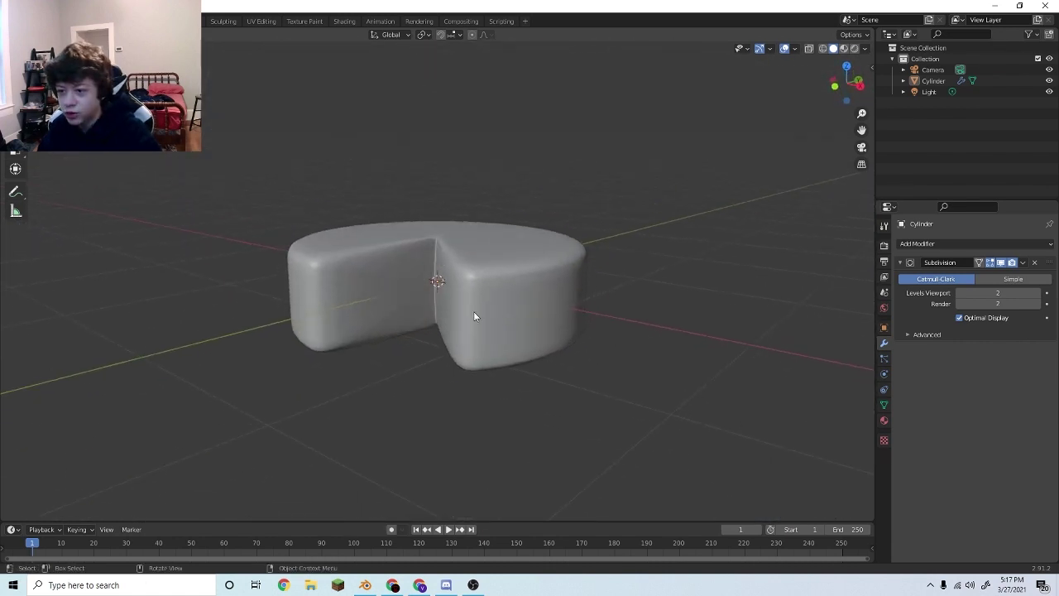
{"action": "key", "text": "z"}
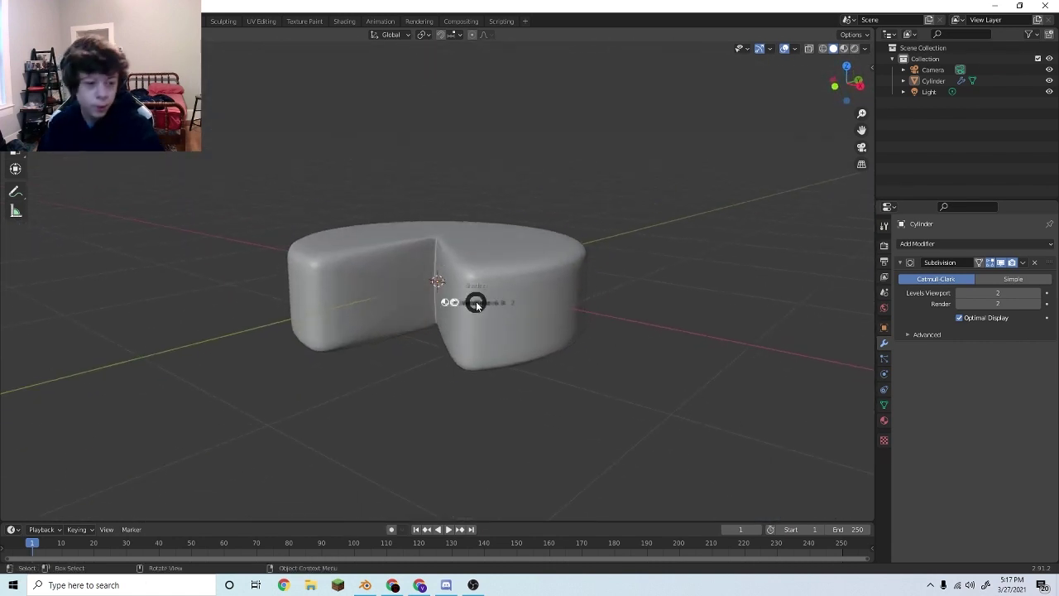
{"action": "left_click", "coordinate": [447, 215]}
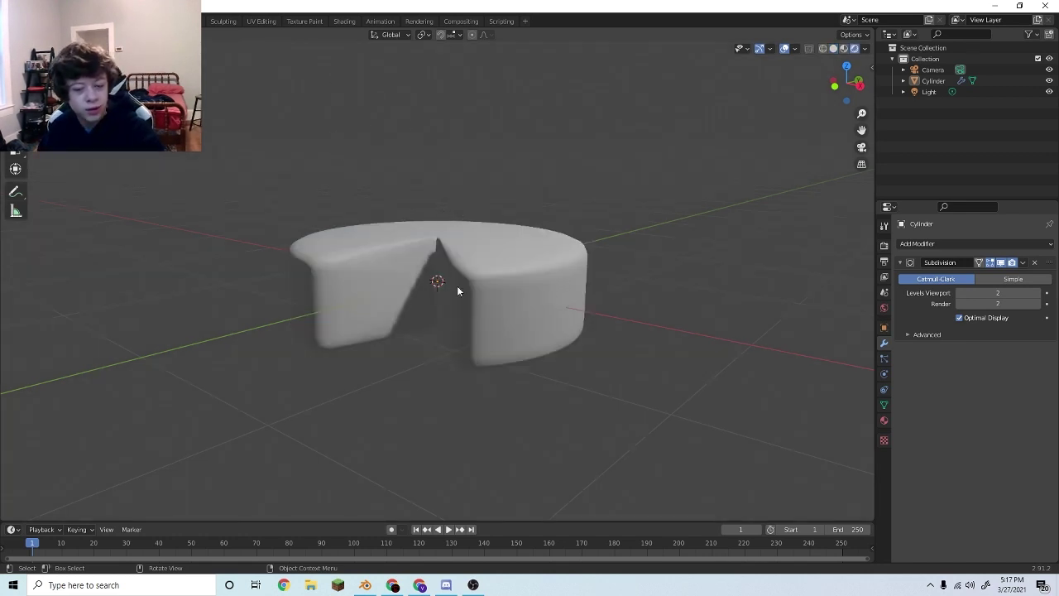
{"action": "key", "text": "z"}
{"action": "left_click", "coordinate": [415, 93]}
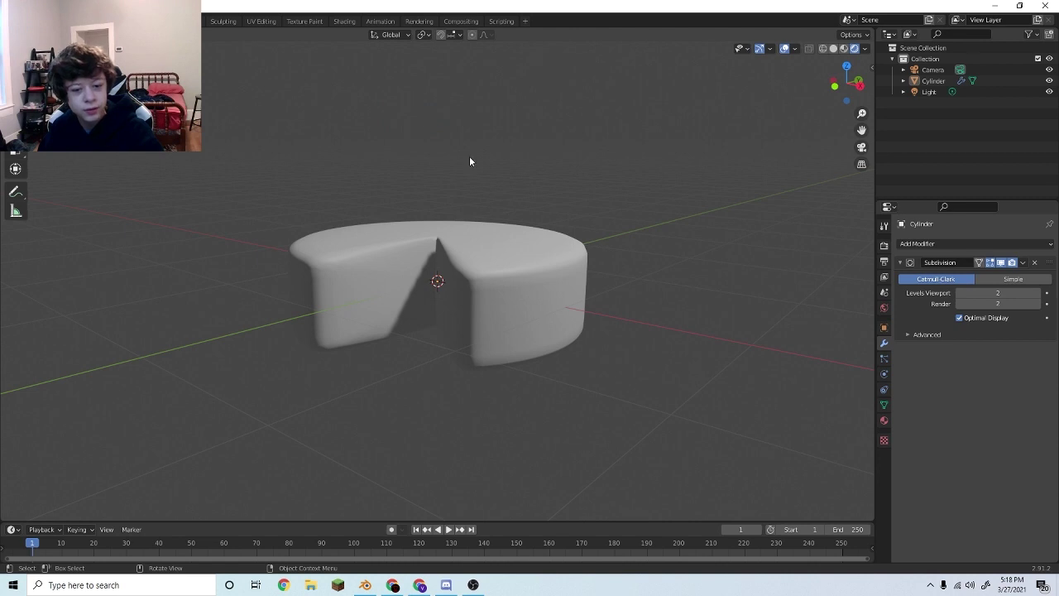
Create a new material for the notched cylinder
{"action": "left_click", "coordinate": [884, 420]}
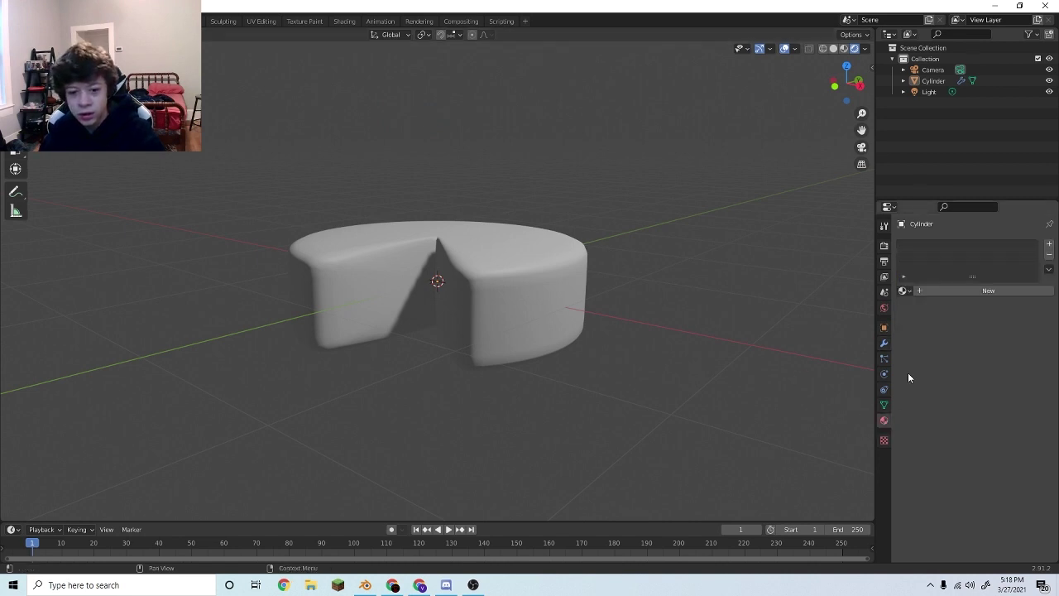
{"action": "left_click", "coordinate": [955, 290]}
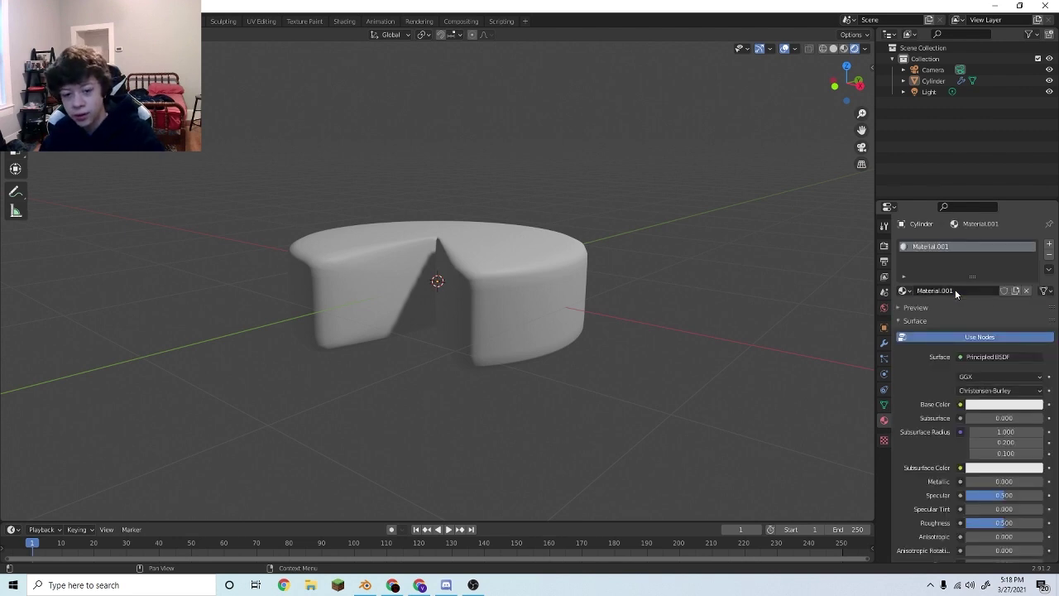
{"action": "scroll", "coordinate": [944, 331], "scroll_direction": "down", "scroll_amount": 3}
{"action": "scroll", "coordinate": [946, 383], "scroll_direction": "up", "scroll_amount": 3}
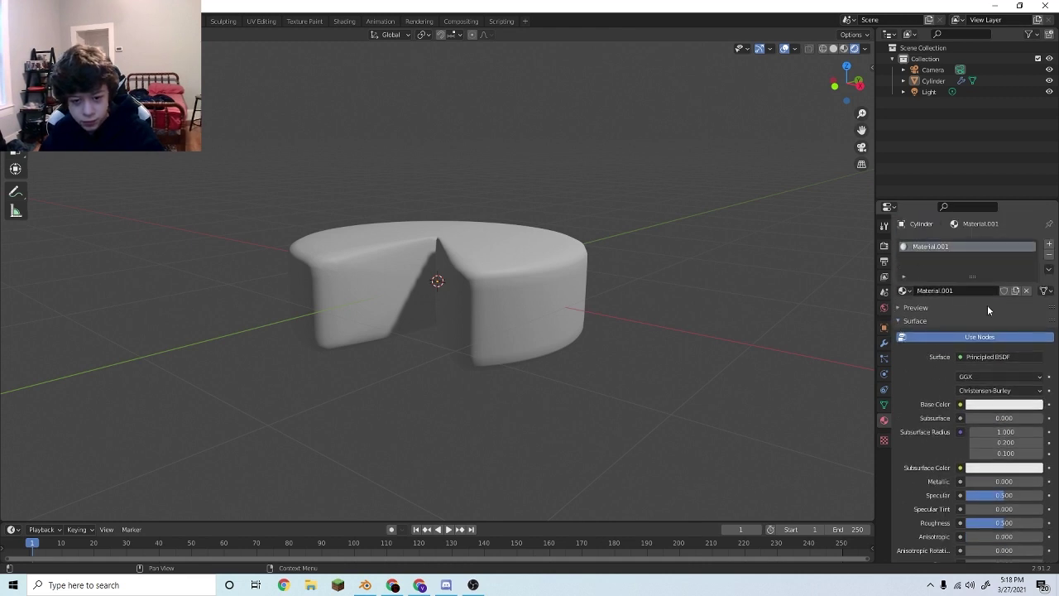
Set the new material's base color to yellow
{"action": "scroll", "coordinate": [940, 365], "scroll_direction": "down", "scroll_amount": 2}
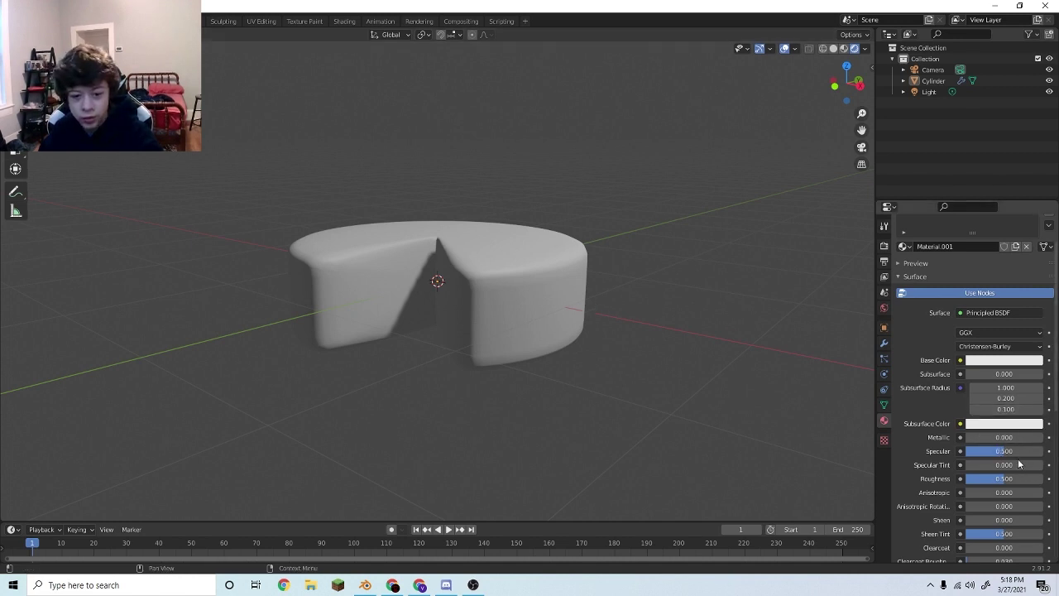
{"action": "mouse_move", "coordinate": [989, 438]}
{"action": "left_mouse_down"}
{"action": "mouse_move", "coordinate": [1053, 438]}
{"action": "mouse_move", "coordinate": [966, 437]}
{"action": "mouse_move", "coordinate": [997, 451]}
{"action": "mouse_move", "coordinate": [1005, 478]}
{"action": "mouse_move", "coordinate": [972, 478]}
{"action": "mouse_move", "coordinate": [1035, 479]}
{"action": "mouse_move", "coordinate": [966, 478]}
{"action": "mouse_move", "coordinate": [1019, 478]}
{"action": "mouse_move", "coordinate": [1003, 478]}
{"action": "left_mouse_up"}
{"action": "scroll", "coordinate": [1004, 484], "scroll_direction": "down", "scroll_amount": 1}
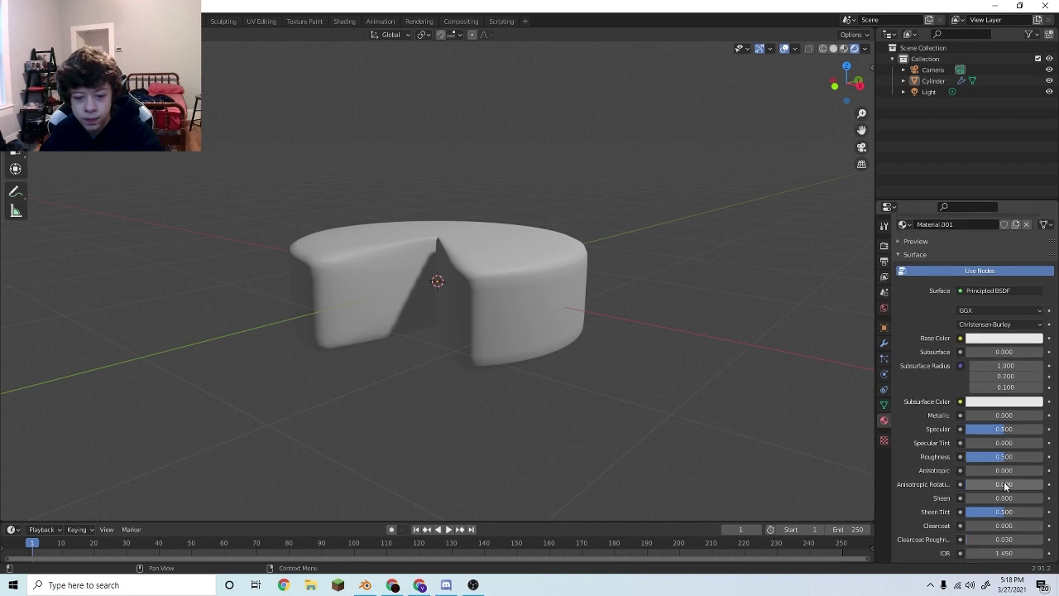
{"action": "scroll", "coordinate": [976, 466], "scroll_direction": "down", "scroll_amount": 1}
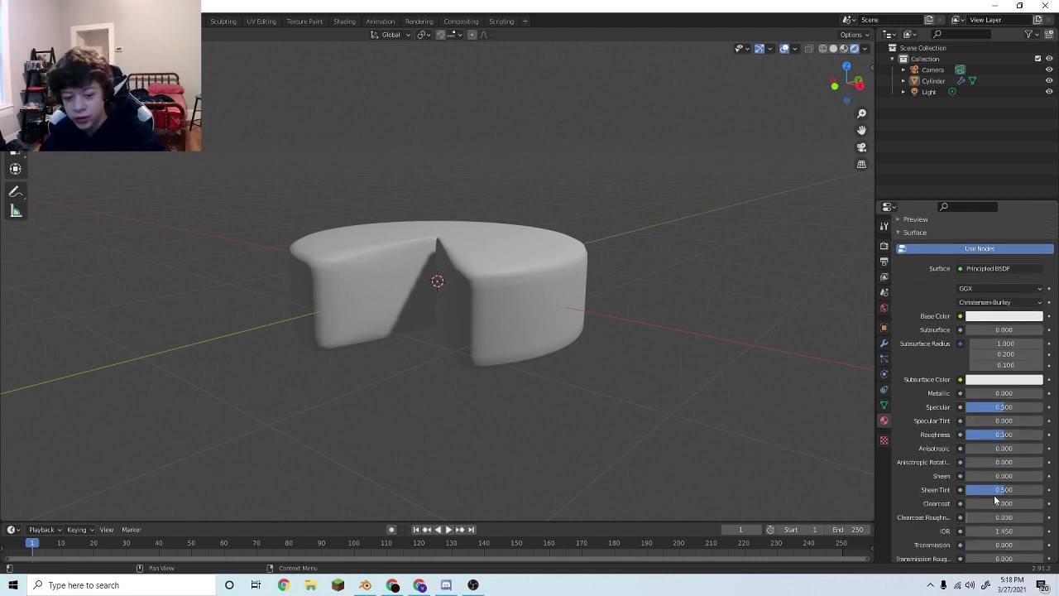
{"action": "scroll", "coordinate": [997, 506], "scroll_direction": "down", "scroll_amount": 1}
{"action": "scroll", "coordinate": [985, 488], "scroll_direction": "up", "scroll_amount": 3}
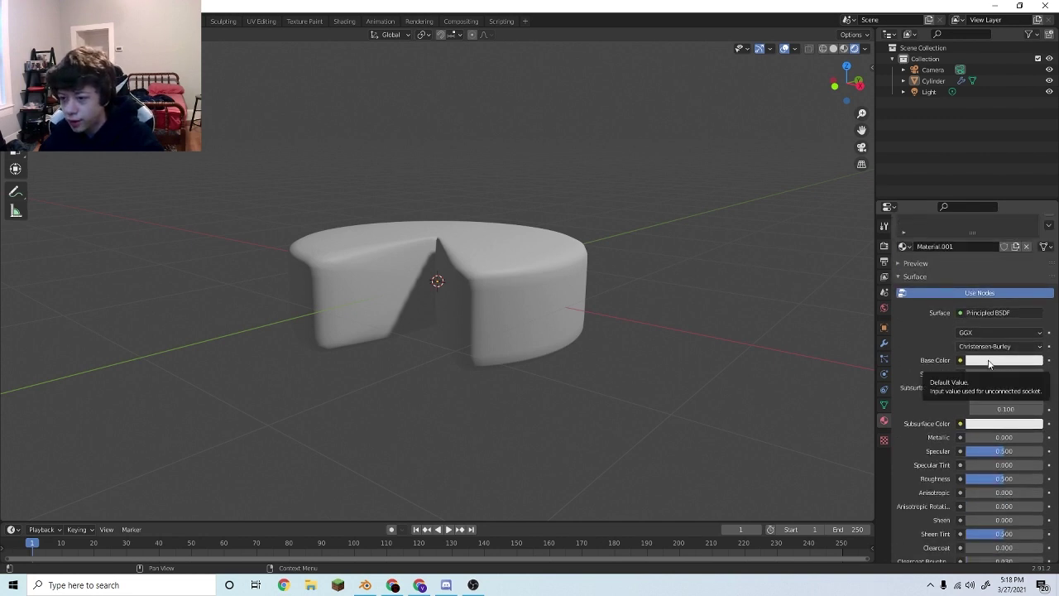
{"action": "left_click", "coordinate": [989, 361]}
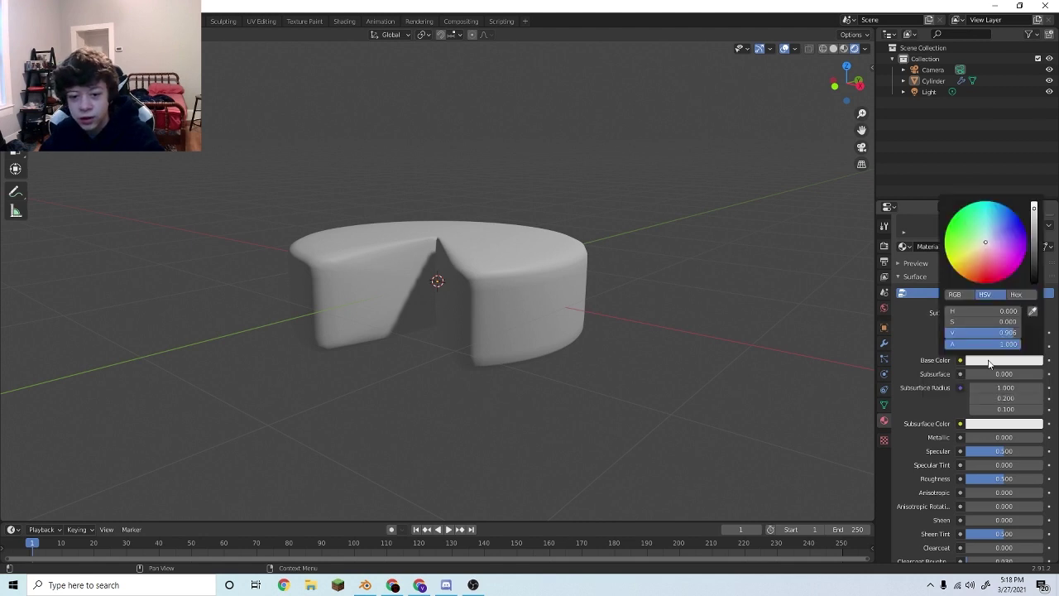
{"action": "left_click_drag", "start_coordinate": [985, 242], "coordinate": [967, 258]}
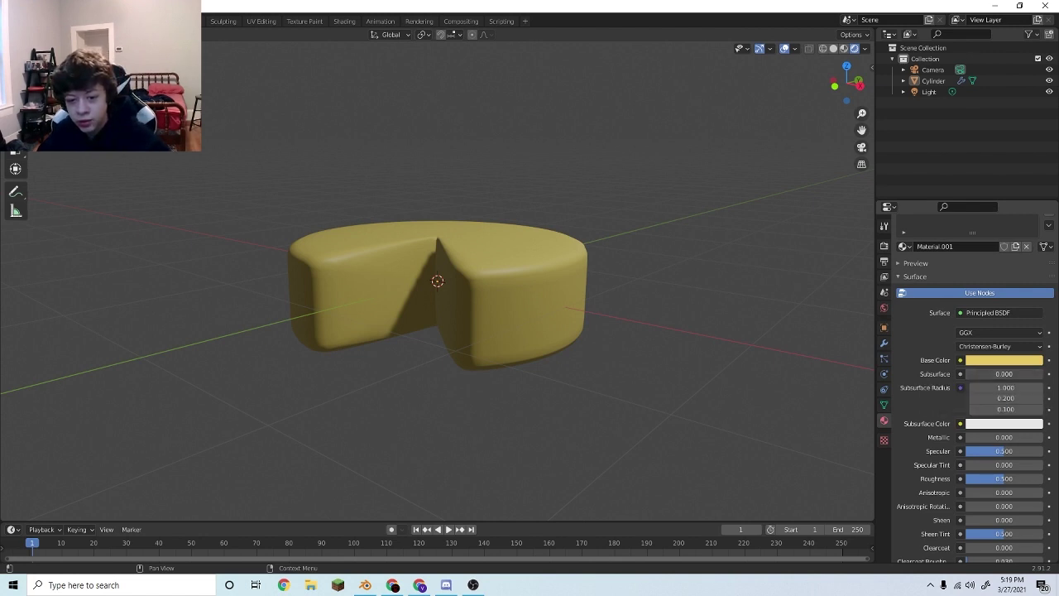
Set the material's Subsurface amount to 0.050 and its Subsurface Color to orange
{"action": "left_click_drag", "start_coordinate": [1003, 374], "coordinate": [1007, 374]}
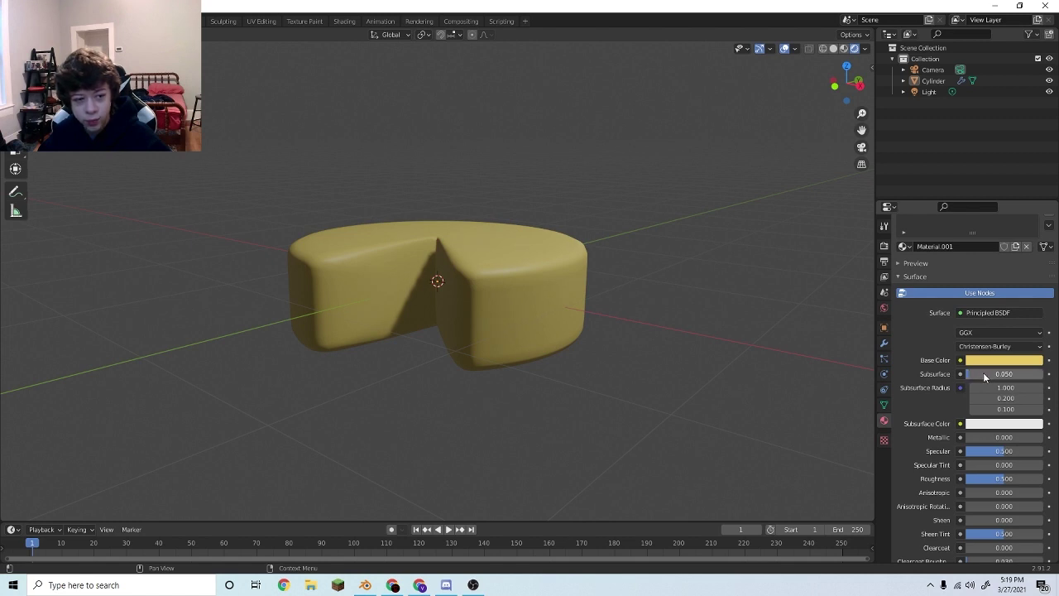
{"action": "left_click", "coordinate": [1026, 425]}
{"action": "left_click_drag", "start_coordinate": [989, 310], "coordinate": [964, 331]}
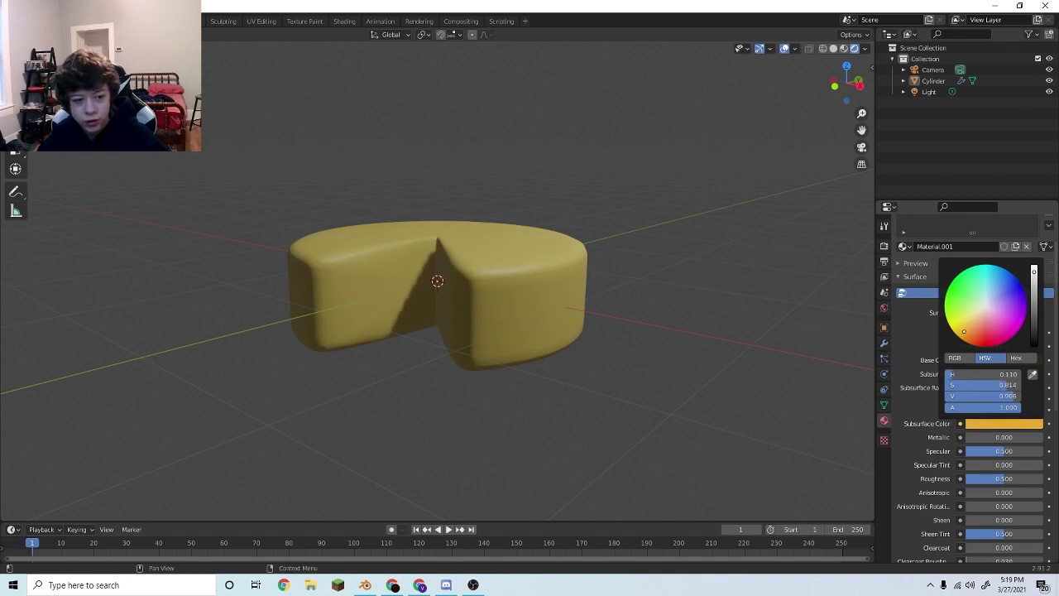
Set the material's Subsurface amount to 0.075
{"action": "middle_click_drag", "start_coordinate": [706, 297], "coordinate": [619, 289]}
{"action": "scroll", "coordinate": [591, 310], "scroll_direction": "up", "scroll_amount": 5}
{"action": "scroll", "coordinate": [992, 379], "scroll_direction": "down", "scroll_amount": 2}
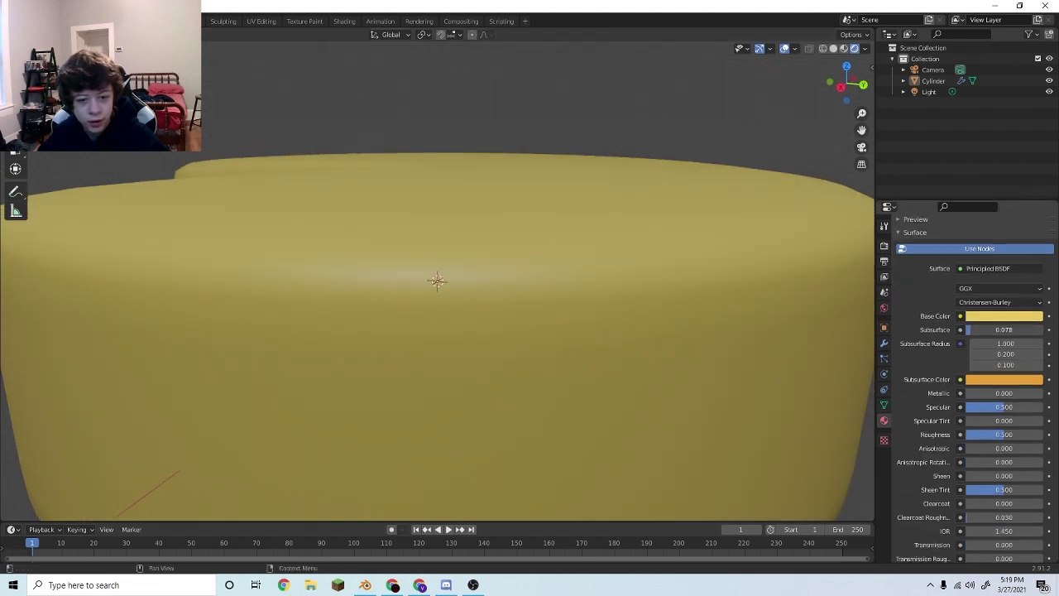
{"action": "scroll", "coordinate": [700, 288], "scroll_direction": "down", "scroll_amount": 4}
{"action": "middle_click_drag", "start_coordinate": [700, 288], "coordinate": [835, 297]}
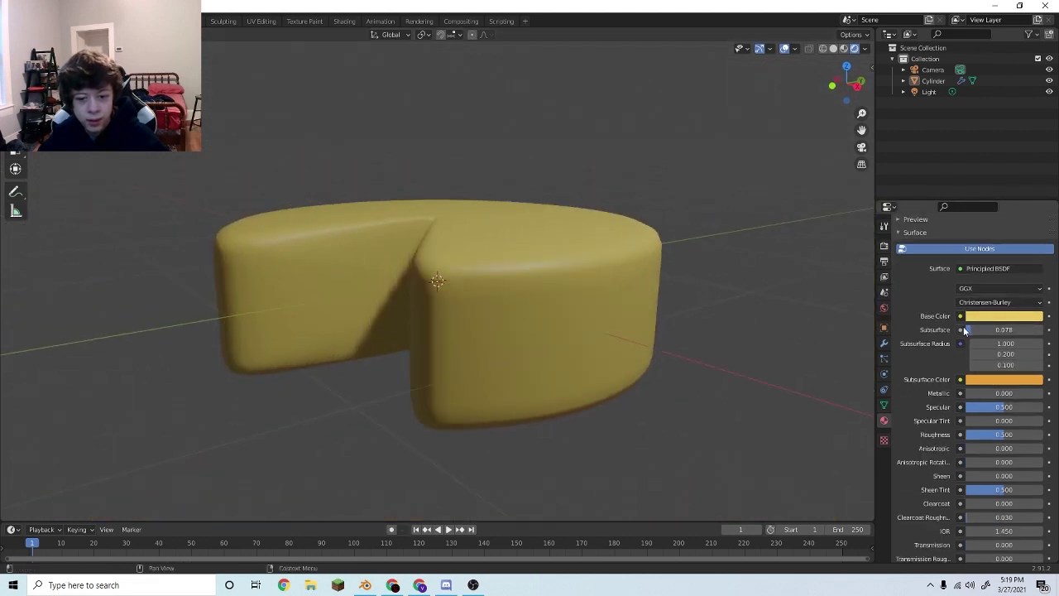
{"action": "left_click", "coordinate": [978, 329]}
{"action": "type", "text": "0.5"}
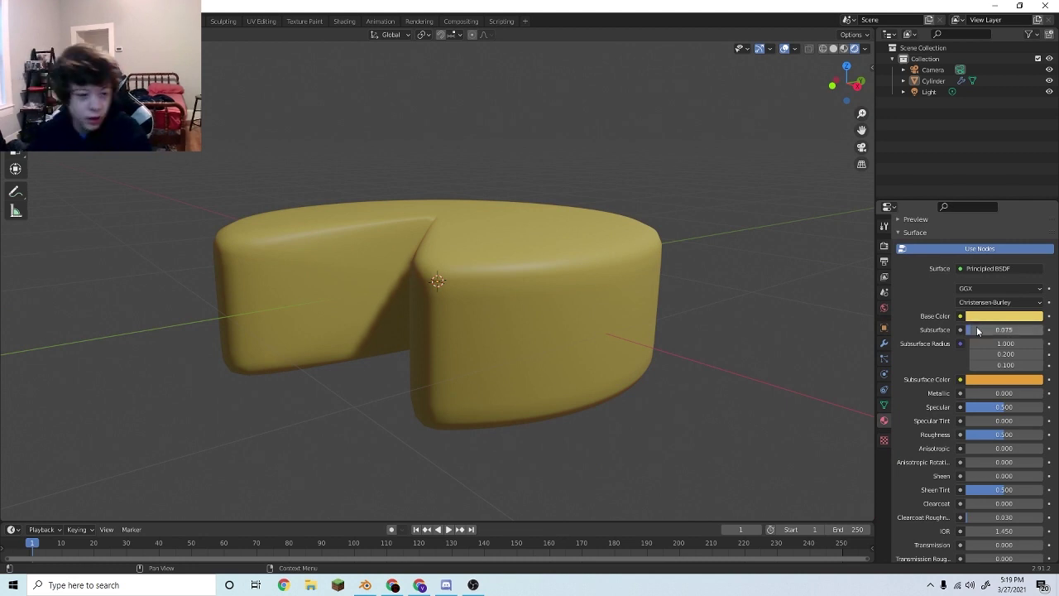
{"action": "key", "text": "Return"}
Examine the yellow material on the notched cylinder from several angles and distances
{"action": "left_click", "coordinate": [560, 397]}
{"action": "middle_click_drag", "start_coordinate": [560, 397], "coordinate": [716, 399]}
{"action": "left_click", "coordinate": [532, 370]}
{"action": "scroll", "coordinate": [532, 370], "scroll_direction": "down", "scroll_amount": 3}
{"action": "middle_click_drag", "start_coordinate": [604, 319], "coordinate": [466, 334]}
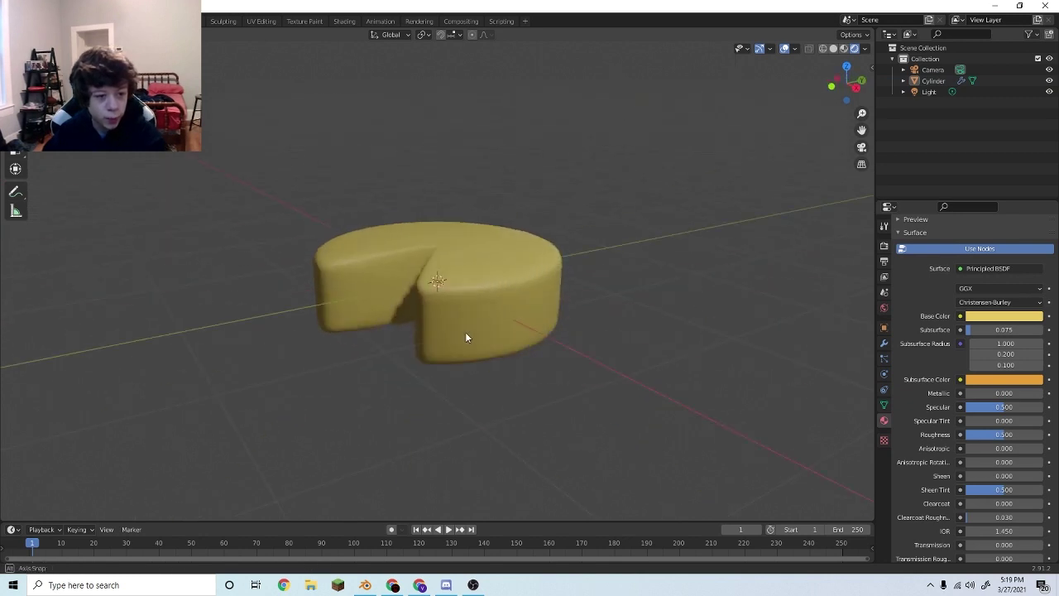
{"action": "scroll", "coordinate": [467, 334], "scroll_direction": "down", "scroll_amount": 4}
{"action": "scroll", "coordinate": [493, 236], "scroll_direction": "down", "scroll_amount": 3}
{"action": "scroll", "coordinate": [434, 258], "scroll_direction": "up", "scroll_amount": 1}
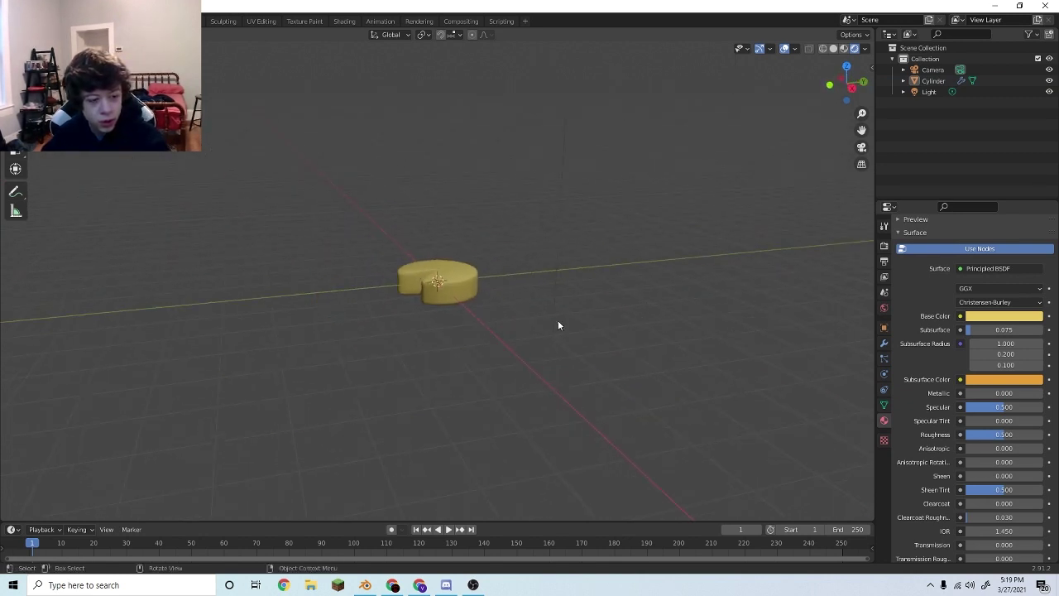
{"action": "scroll", "coordinate": [454, 236], "scroll_direction": "up", "scroll_amount": 2}
{"action": "scroll", "coordinate": [454, 236], "scroll_direction": "down", "scroll_amount": 3}
{"action": "scroll", "coordinate": [454, 236], "scroll_direction": "up", "scroll_amount": 4}
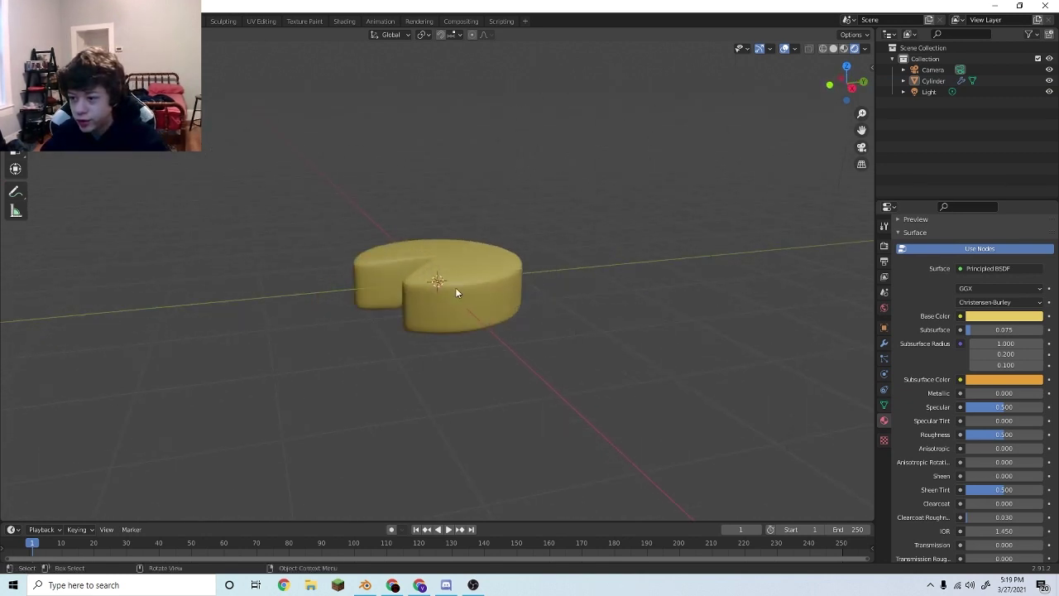
{"action": "middle_click_drag", "start_coordinate": [455, 291], "coordinate": [532, 331]}
{"action": "scroll", "coordinate": [532, 330], "scroll_direction": "up", "scroll_amount": 2}
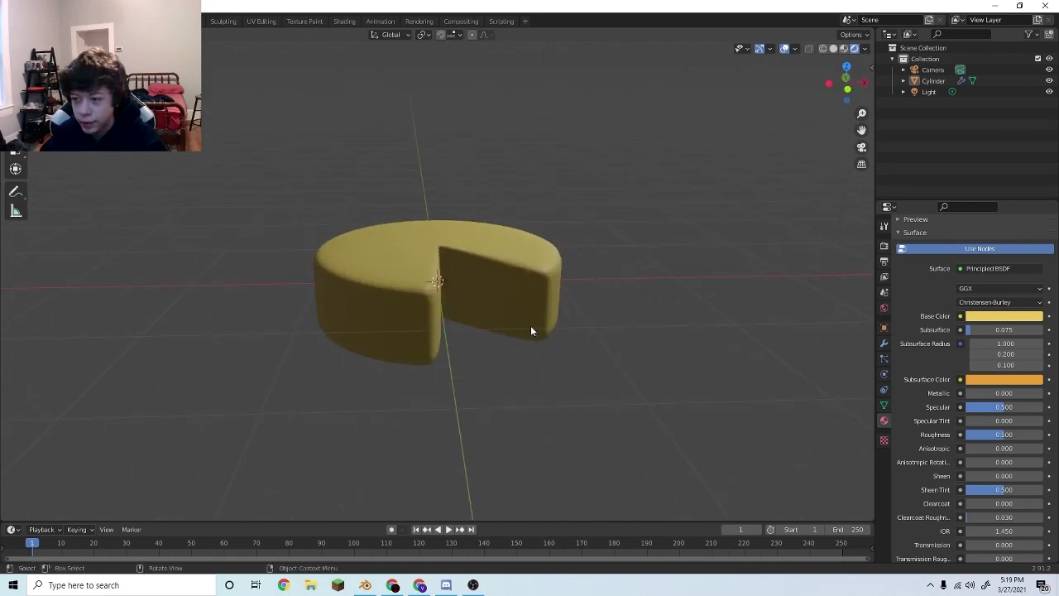
Move the point light down and closer to the notched cylinder, adjusting its position from a second viewing angle
{"action": "scroll", "coordinate": [531, 331], "scroll_direction": "down", "scroll_amount": 5}
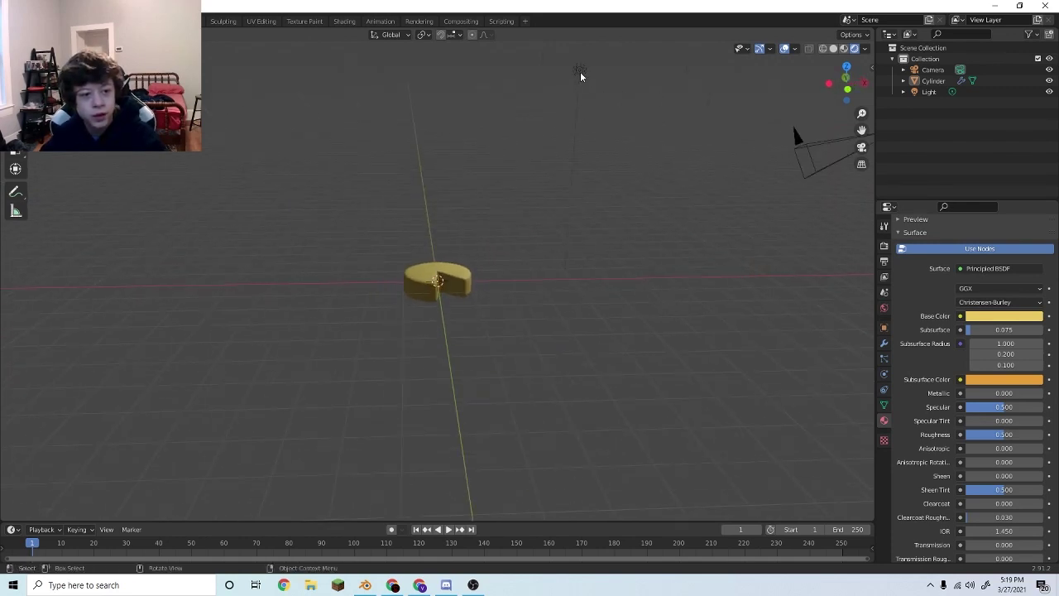
{"action": "left_click", "coordinate": [579, 71]}
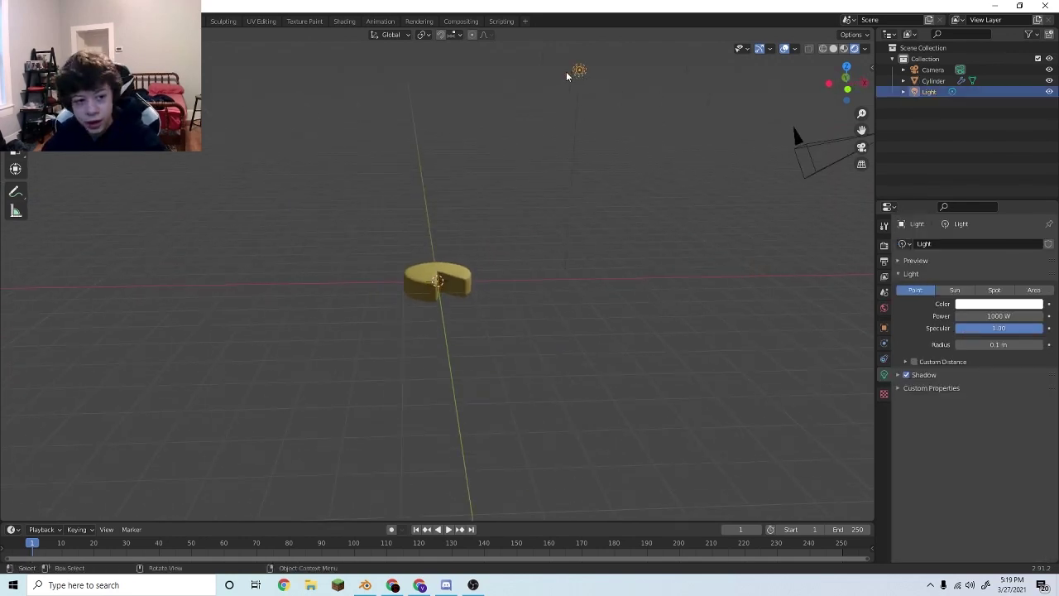
{"action": "key", "text": "g"}
{"action": "left_click", "coordinate": [585, 215]}
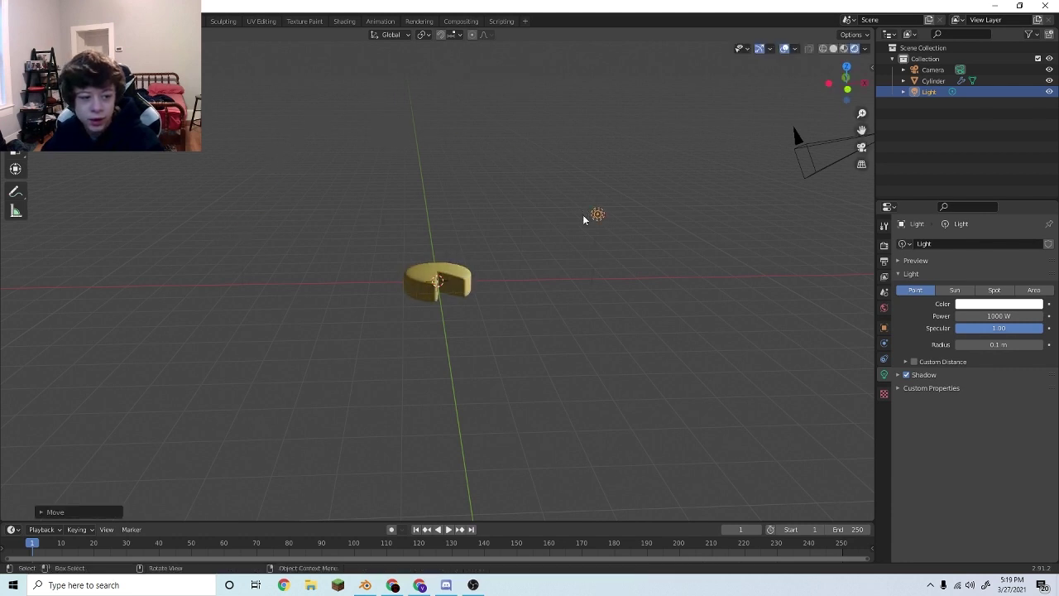
{"action": "middle_click_drag", "start_coordinate": [582, 215], "coordinate": [577, 239]}
{"action": "key", "text": "g"}
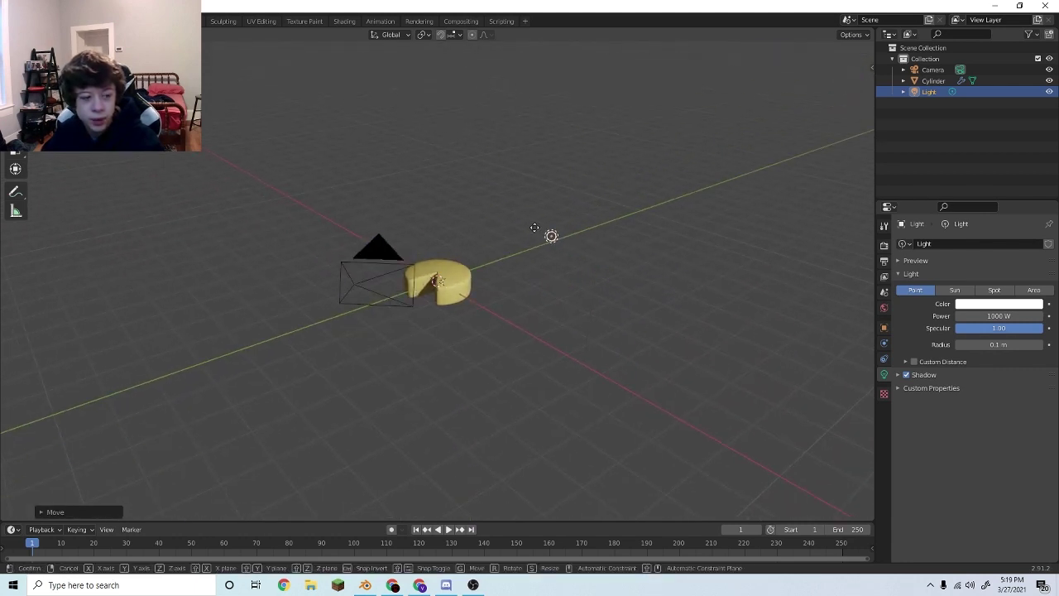
{"action": "left_click", "coordinate": [533, 225]}
{"action": "left_click", "coordinate": [475, 349]}
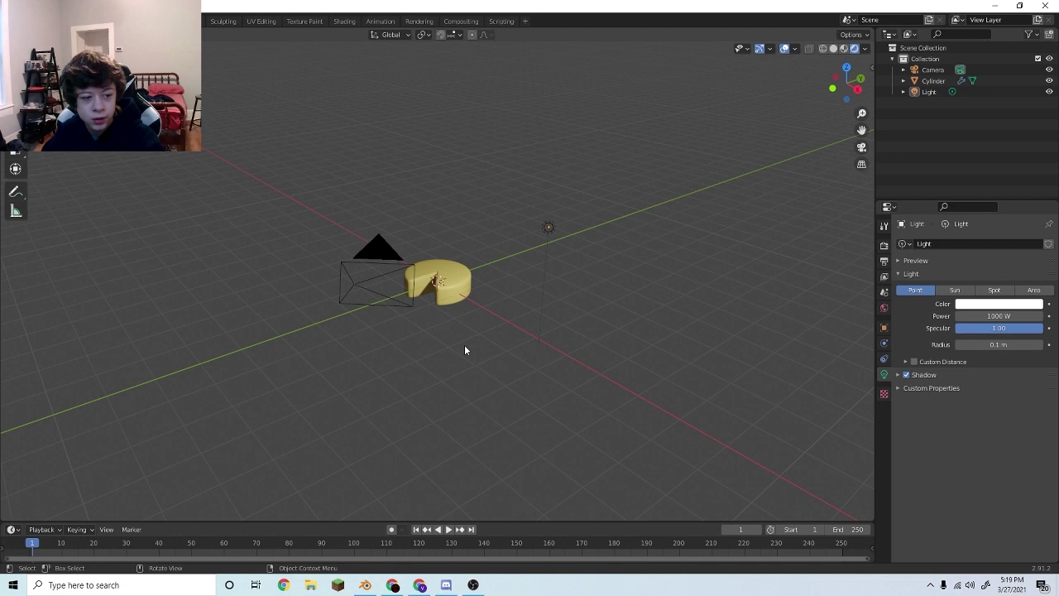
Select the camera and show the notched cylinder through the camera view
{"action": "left_click", "coordinate": [384, 270]}
{"action": "scroll", "coordinate": [366, 289], "scroll_direction": "up", "scroll_amount": 2}
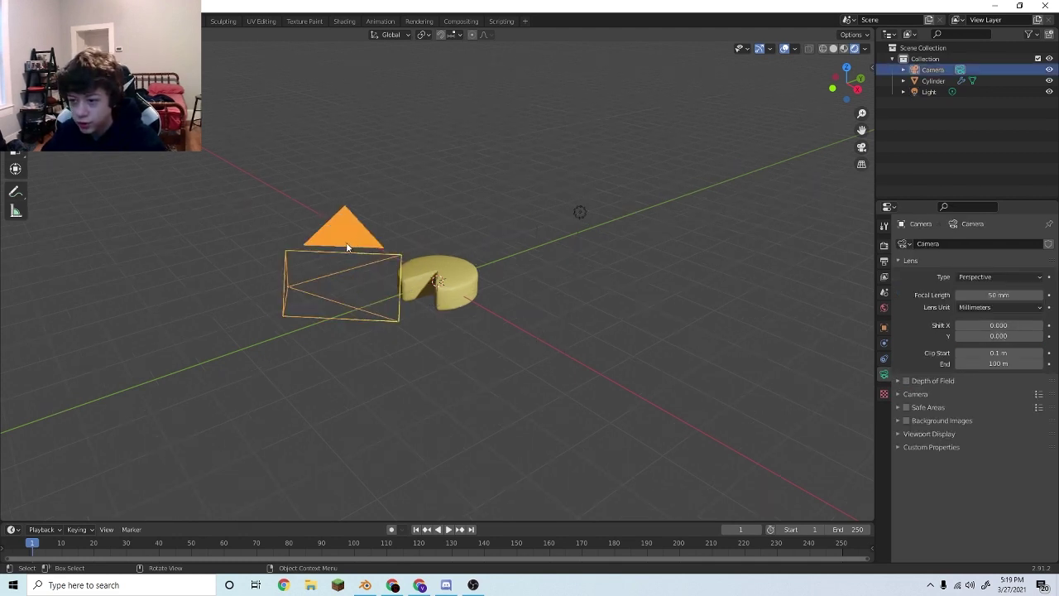
{"action": "middle_click_drag", "start_coordinate": [466, 273], "coordinate": [499, 272]}
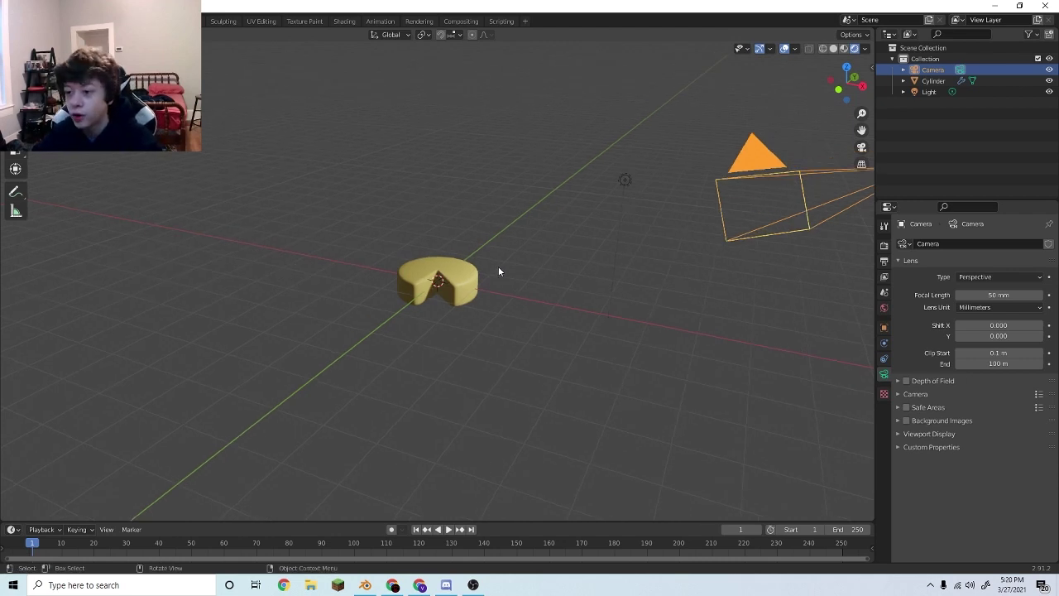
{"action": "key", "text": "KP_0"}
{"action": "scroll", "coordinate": [533, 243], "scroll_direction": "up", "scroll_amount": 1}
{"action": "middle_click_drag", "start_coordinate": [533, 243], "coordinate": [379, 204]}
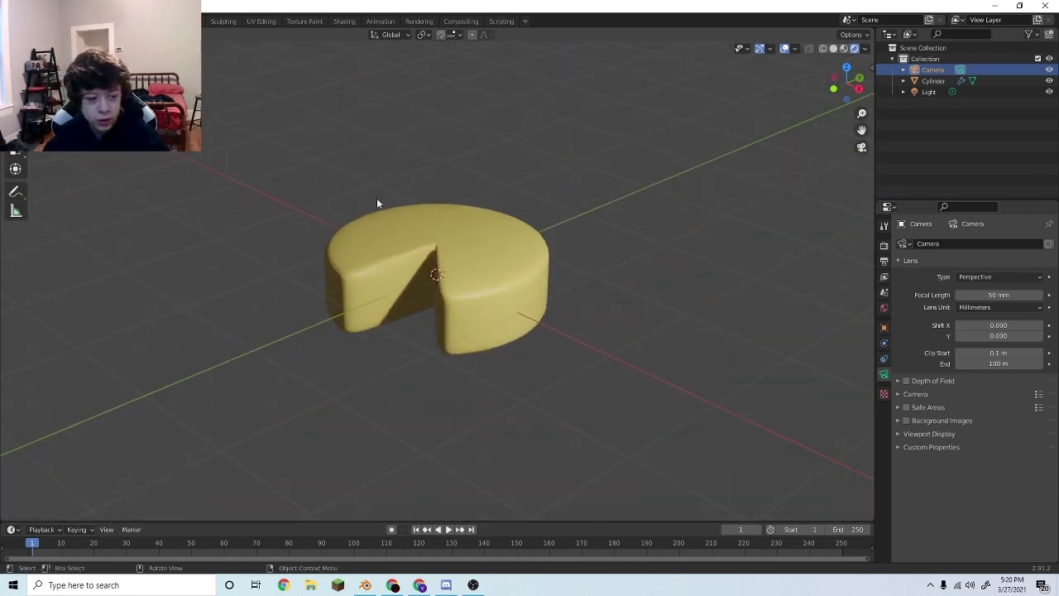
{"action": "key", "text": "KP_0"}
{"action": "scroll", "coordinate": [479, 299], "scroll_direction": "up", "scroll_amount": 3}
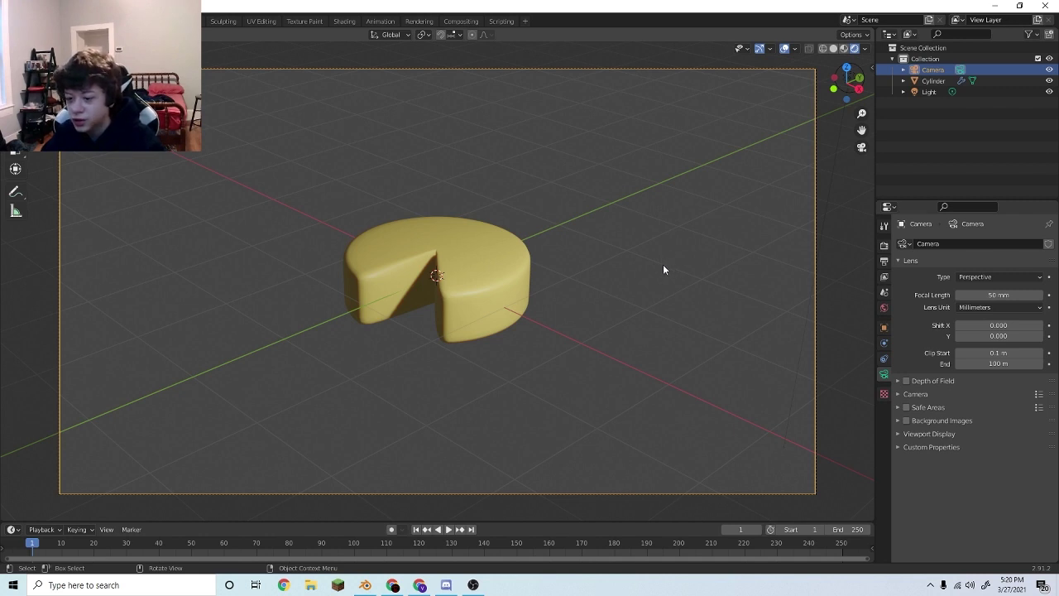
{"action": "key", "text": "g"}
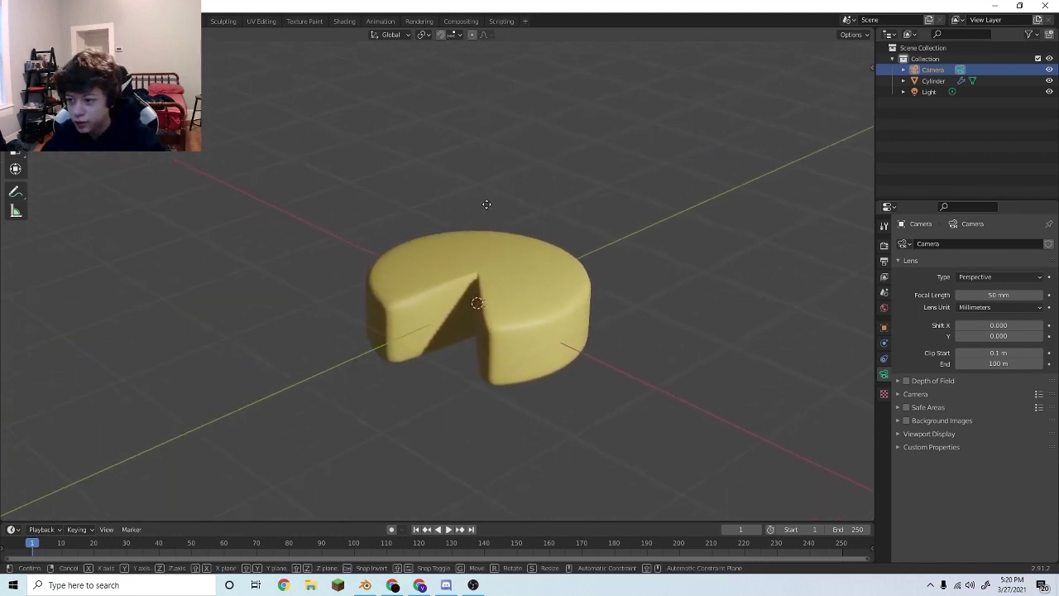
{"action": "left_click", "coordinate": [588, 279]}
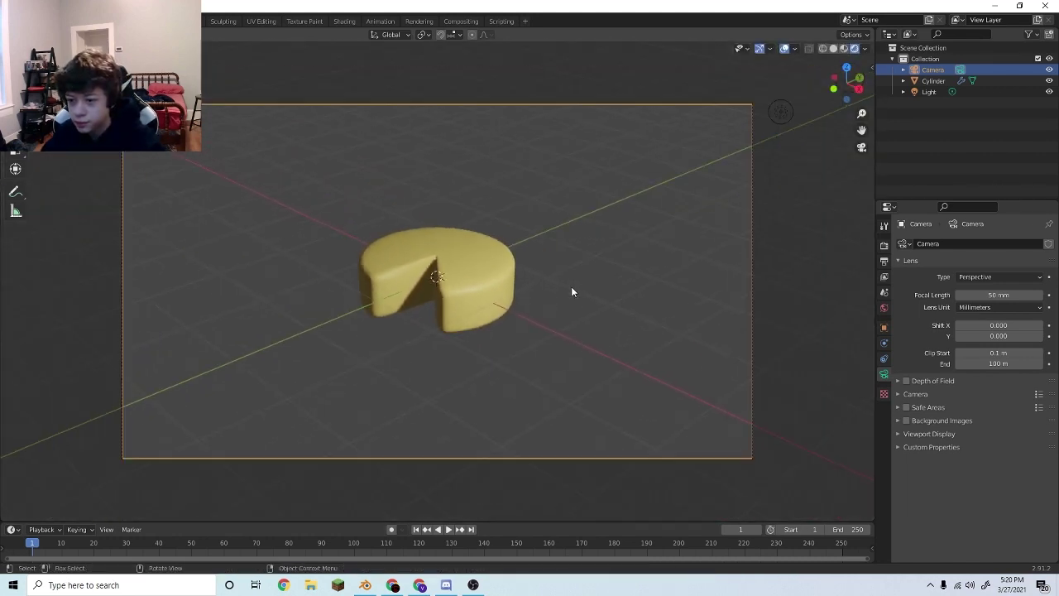
{"action": "left_click", "coordinate": [533, 319]}
{"action": "left_click", "coordinate": [755, 166]}
{"action": "key", "text": "r"}
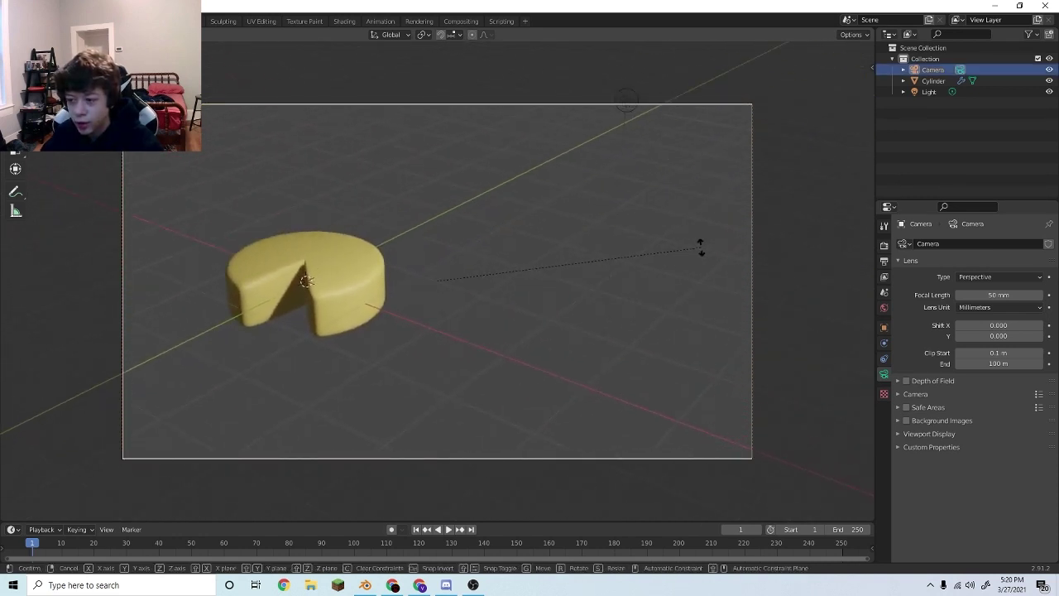
{"action": "left_click", "coordinate": [567, 230]}
{"action": "left_click", "coordinate": [752, 221]}
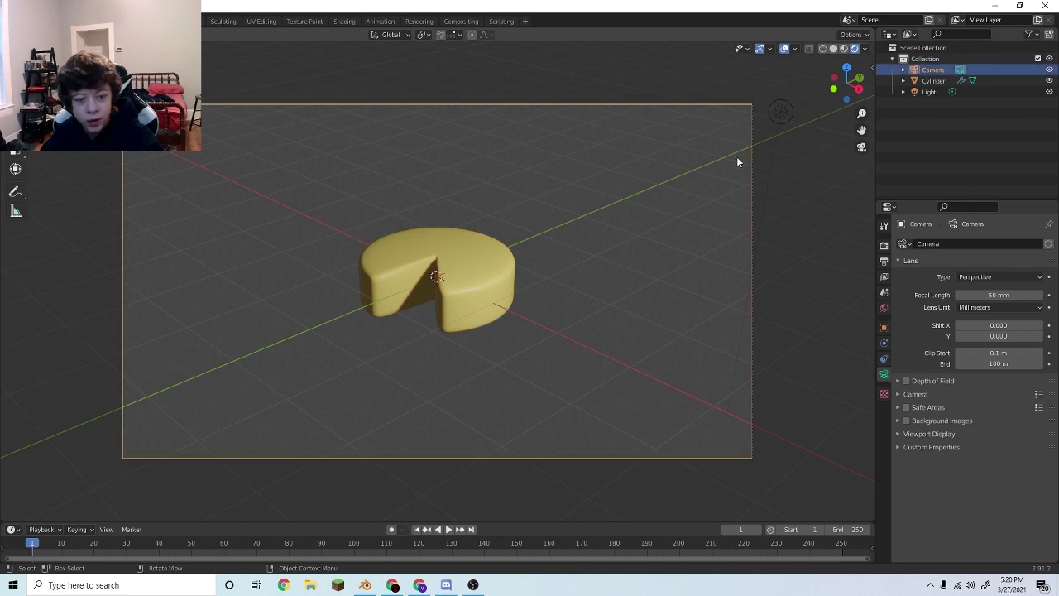
Lower the camera along the Z axis and rotate it to keep the notched cylinder in frame
{"action": "key", "text": "g"}
{"action": "key", "text": "z"}
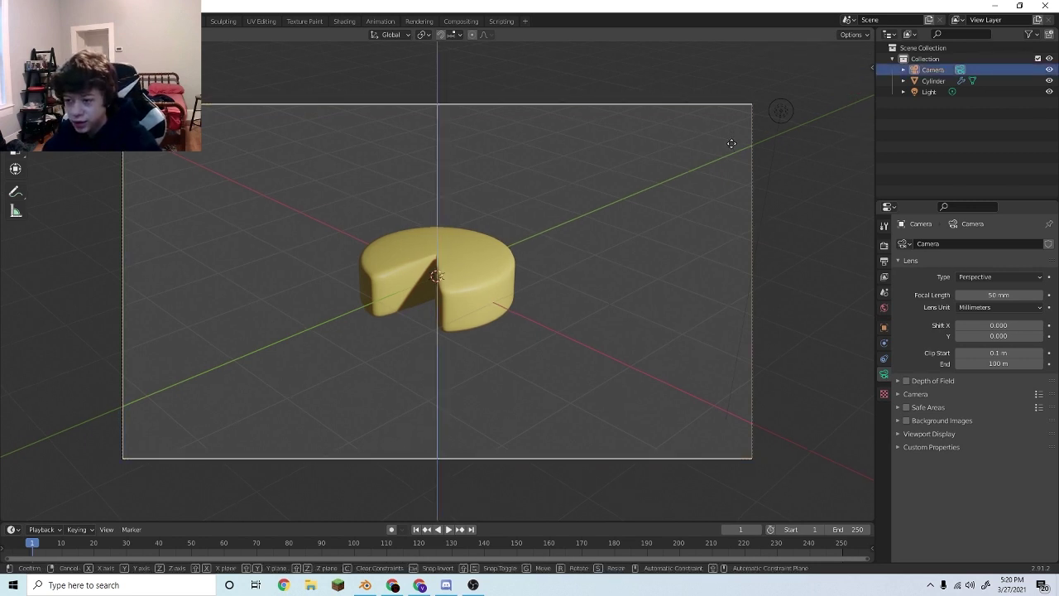
{"action": "left_click", "coordinate": [724, 320]}
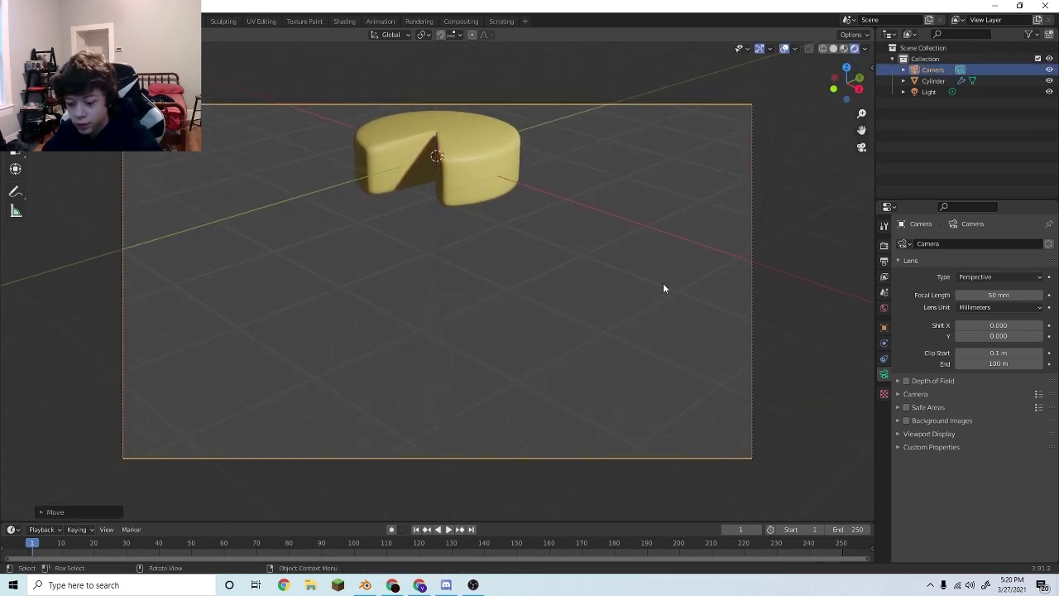
{"action": "key", "text": "g"}
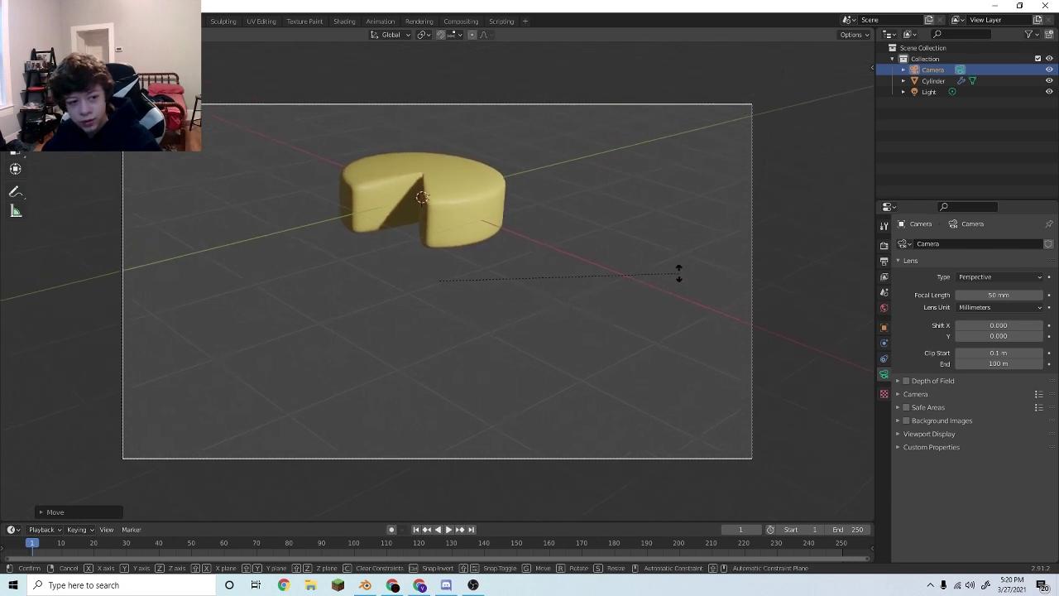
{"action": "key", "text": "r"}
{"action": "left_click", "coordinate": [683, 263]}
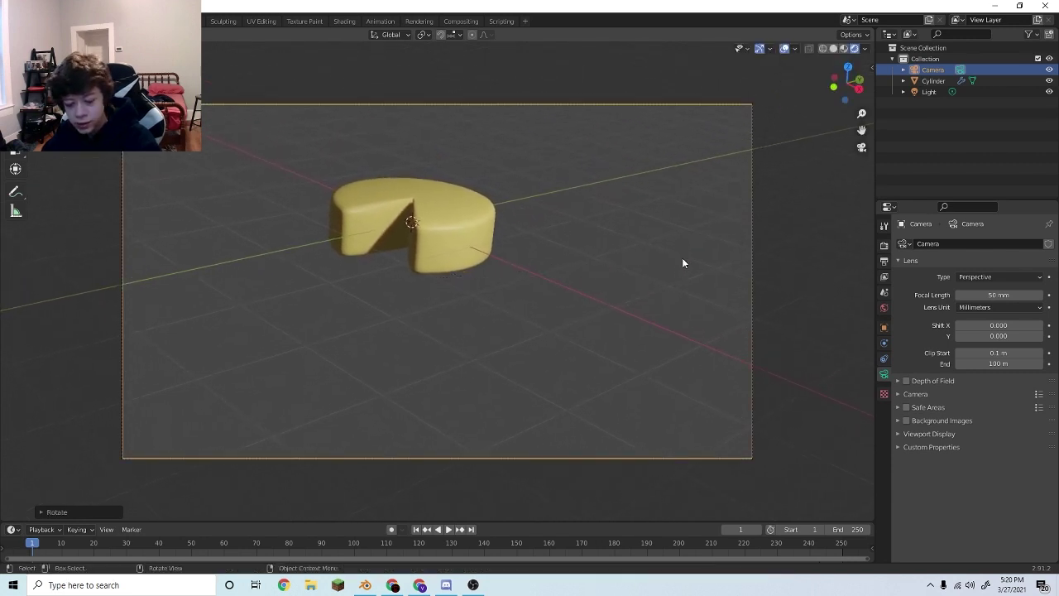
Fine-tune the camera's rotation and lower it slightly along Z to center the notched cylinder in the camera frame
{"action": "key", "text": "g"}
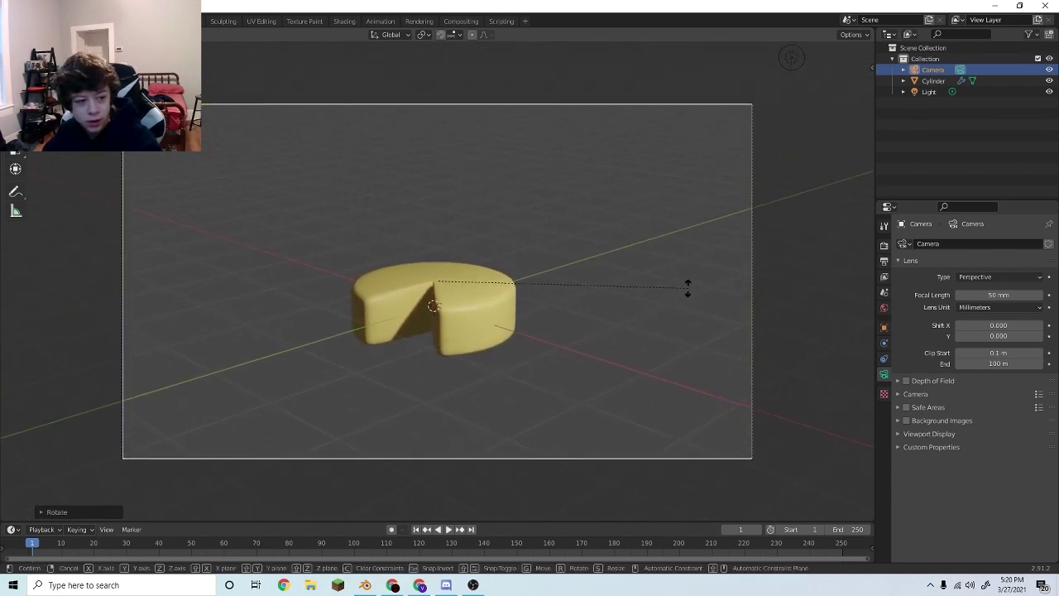
{"action": "left_click", "coordinate": [688, 290]}
{"action": "key", "text": "g"}
{"action": "key", "text": "z"}
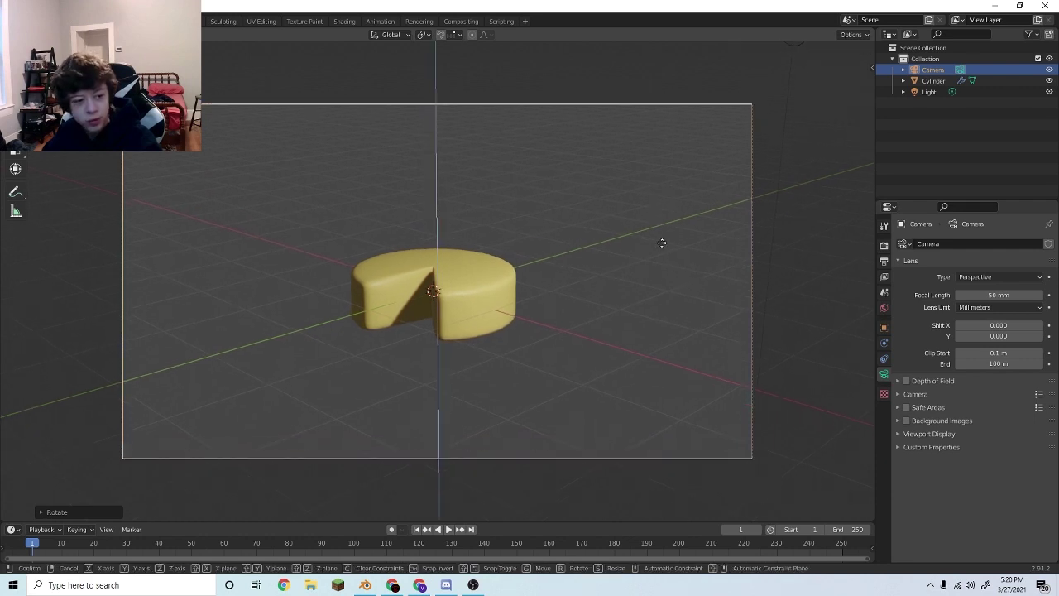
{"action": "left_click", "coordinate": [660, 282]}
{"action": "left_click", "coordinate": [567, 275]}
{"action": "key", "text": "KP_0"}
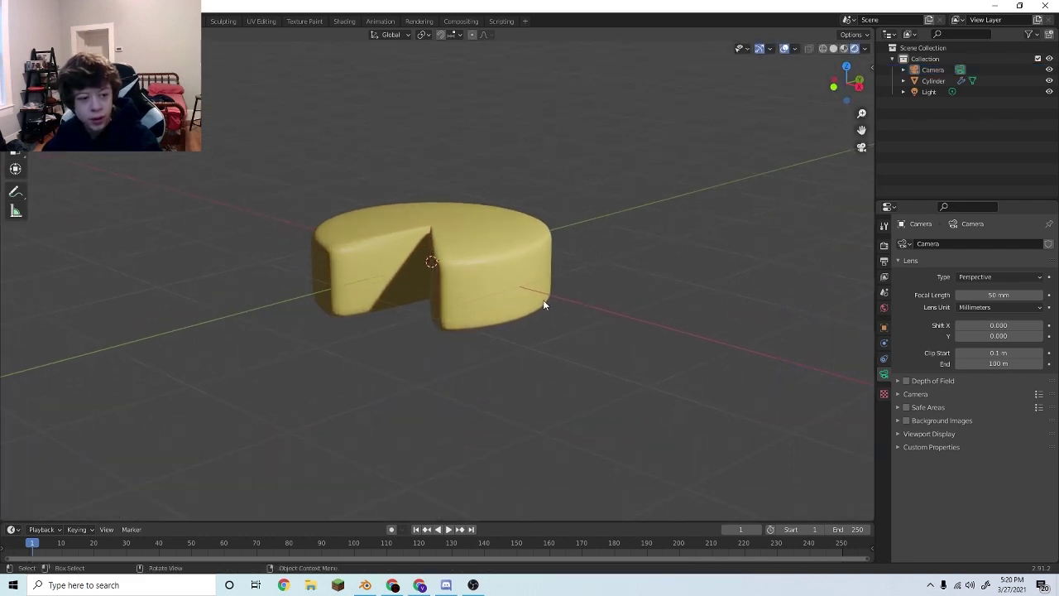
{"action": "key", "text": "KP_0"}
Raise the notched yellow cylinder straight up along the Z axis, above the world origin
{"action": "left_click", "coordinate": [475, 284]}
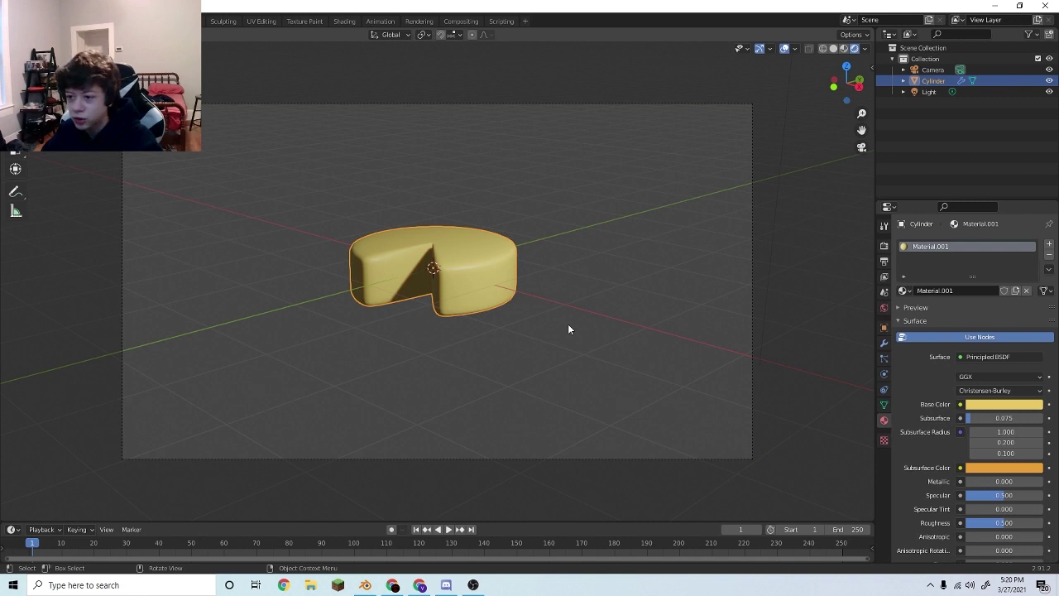
{"action": "left_click", "coordinate": [568, 326]}
{"action": "left_click", "coordinate": [473, 288]}
{"action": "key", "text": "g"}
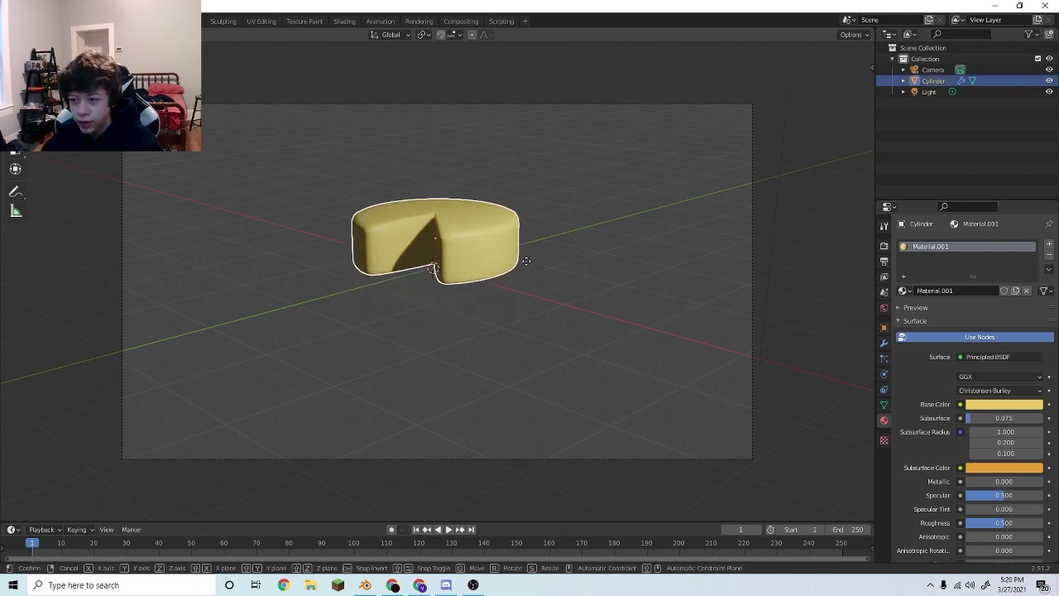
{"action": "key", "text": "z"}
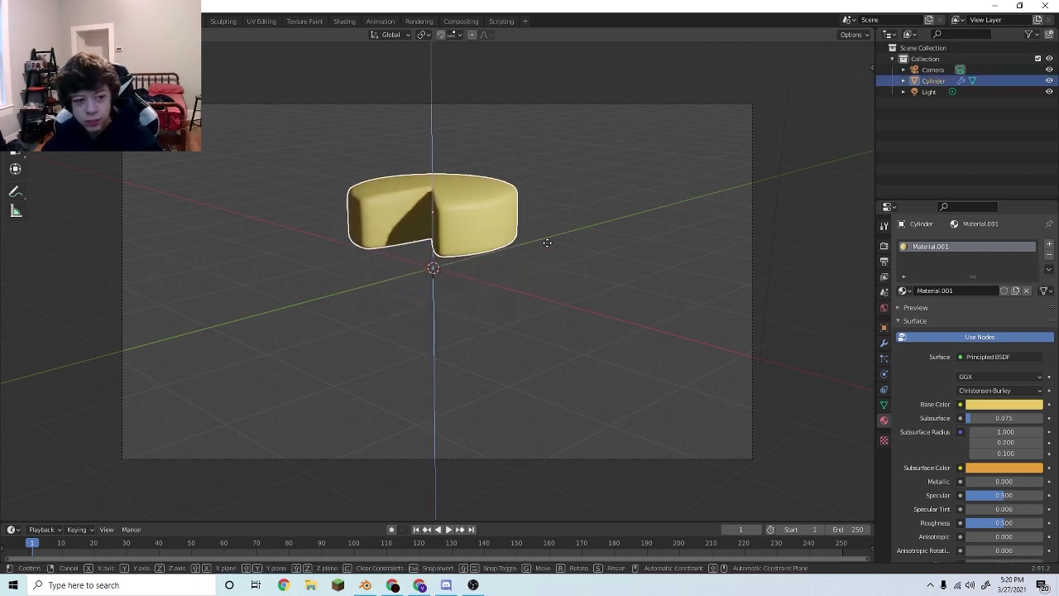
{"action": "left_click", "coordinate": [549, 224]}
{"action": "left_click", "coordinate": [534, 290]}
Leave the camera view and add a new cylinder mesh at the world origin beneath the notched cylinder
{"action": "key", "text": "KP_0"}
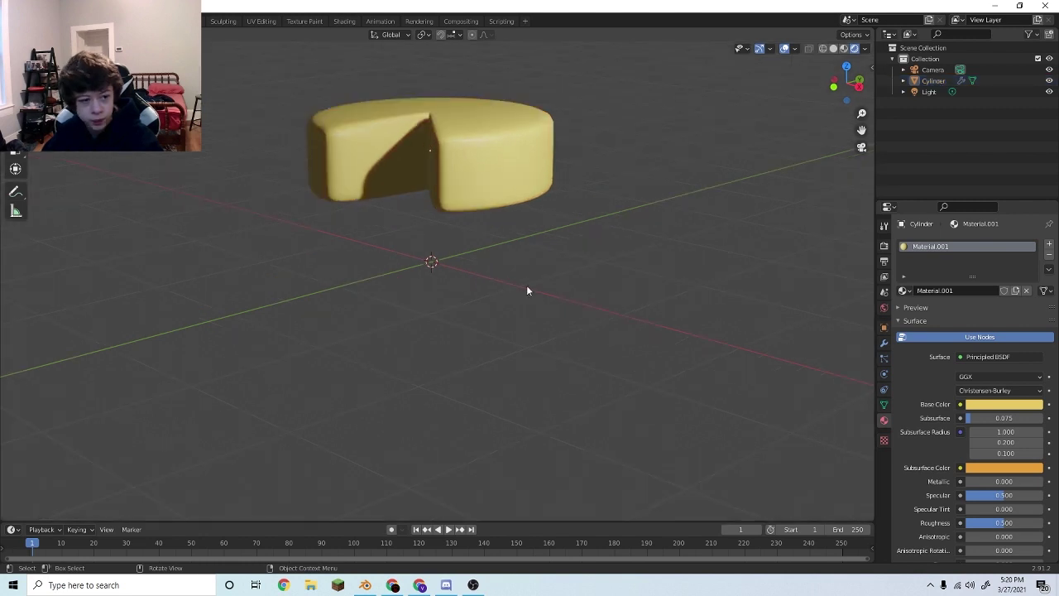
{"action": "scroll", "coordinate": [521, 291], "scroll_direction": "down", "scroll_amount": 6}
{"action": "mouse_move", "coordinate": [503, 290]}
{"action": "middle_mouse_down"}
{"action": "mouse_move", "coordinate": [427, 309]}
{"action": "mouse_move", "coordinate": [508, 298]}
{"action": "middle_mouse_up"}
{"action": "key", "text": "shift+a"}
{"action": "mouse_move", "coordinate": [473, 286]}
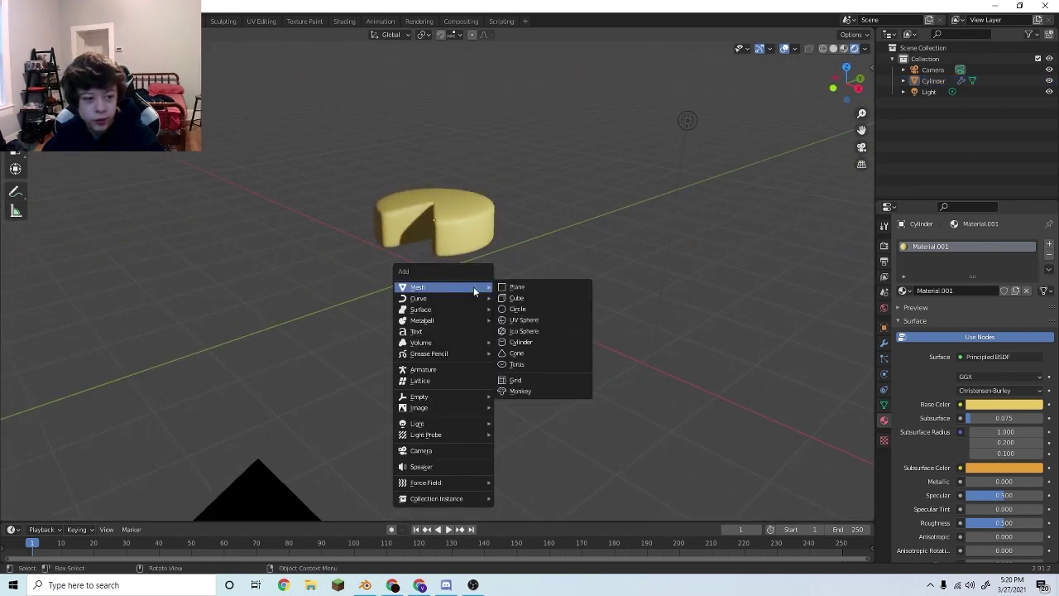
{"action": "left_click", "coordinate": [521, 342]}
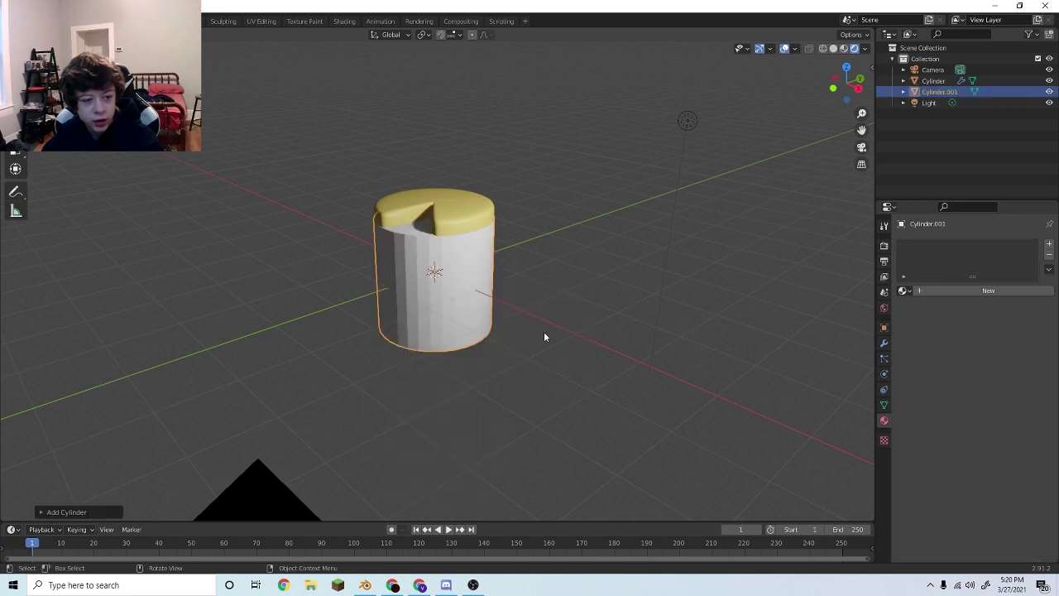
Hide the notched yellow cylinder and select the new plain cylinder for closer work
{"action": "left_click", "coordinate": [492, 207]}
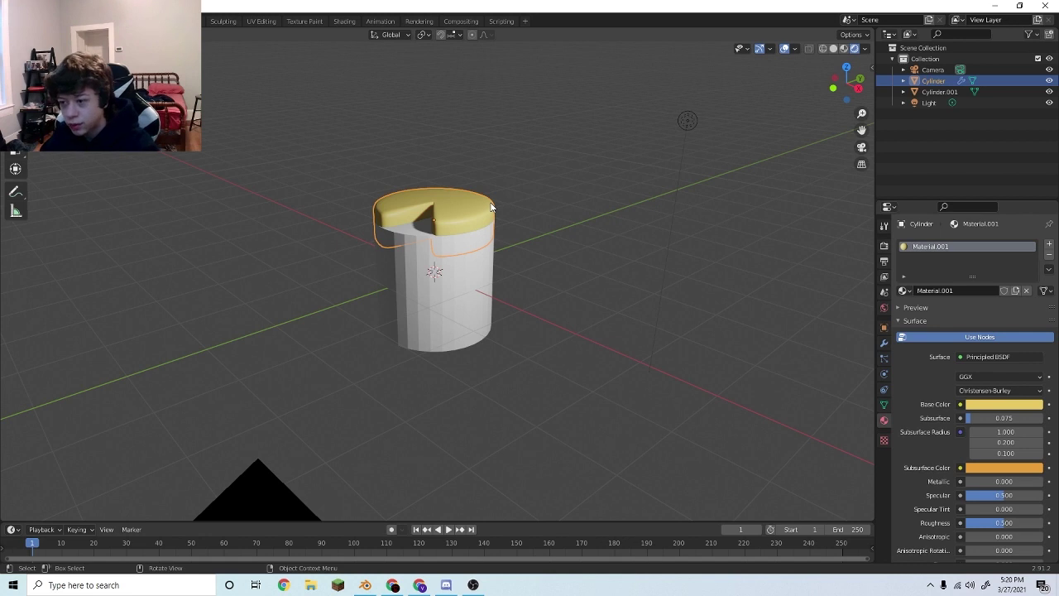
{"action": "key", "text": "h"}
{"action": "left_click", "coordinate": [460, 235]}
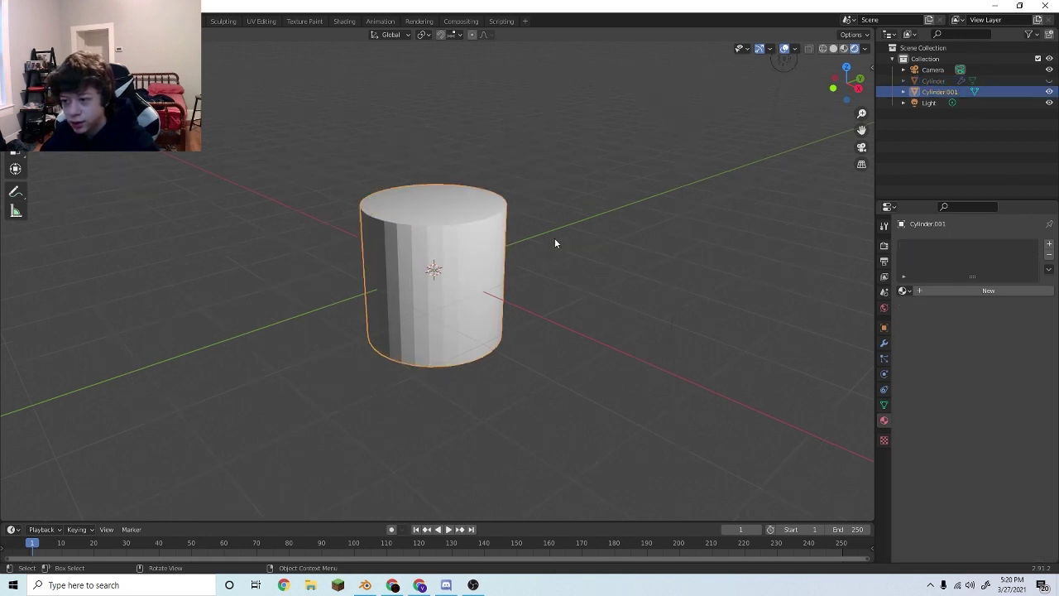
{"action": "scroll", "coordinate": [579, 236], "scroll_direction": "up", "scroll_amount": 4}
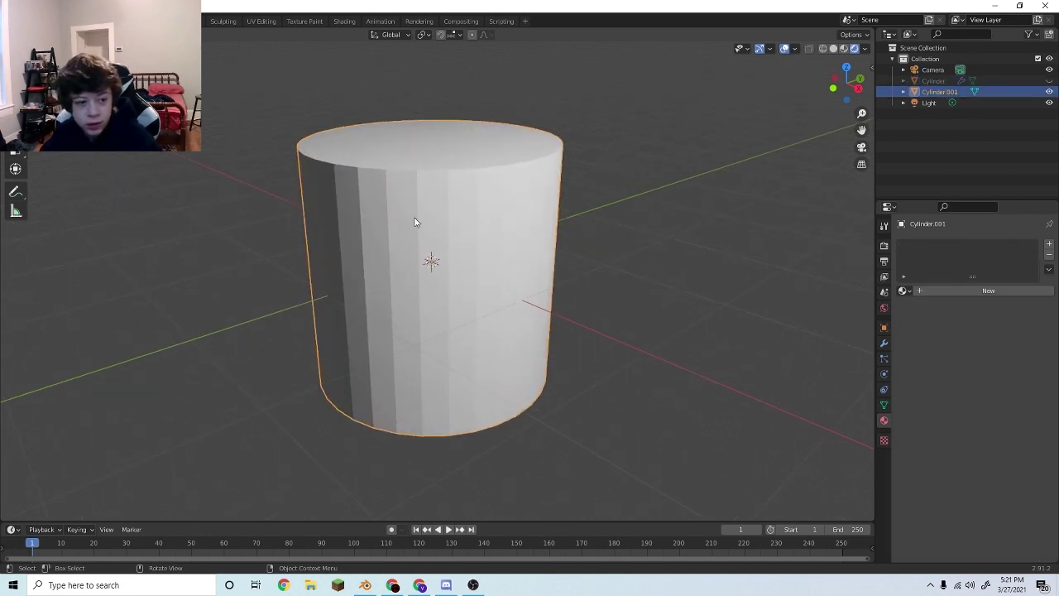
{"action": "scroll", "coordinate": [436, 198], "scroll_direction": "up", "scroll_amount": 3}
{"action": "scroll", "coordinate": [445, 192], "scroll_direction": "down", "scroll_amount": 4}
{"action": "scroll", "coordinate": [444, 192], "scroll_direction": "up", "scroll_amount": 1}
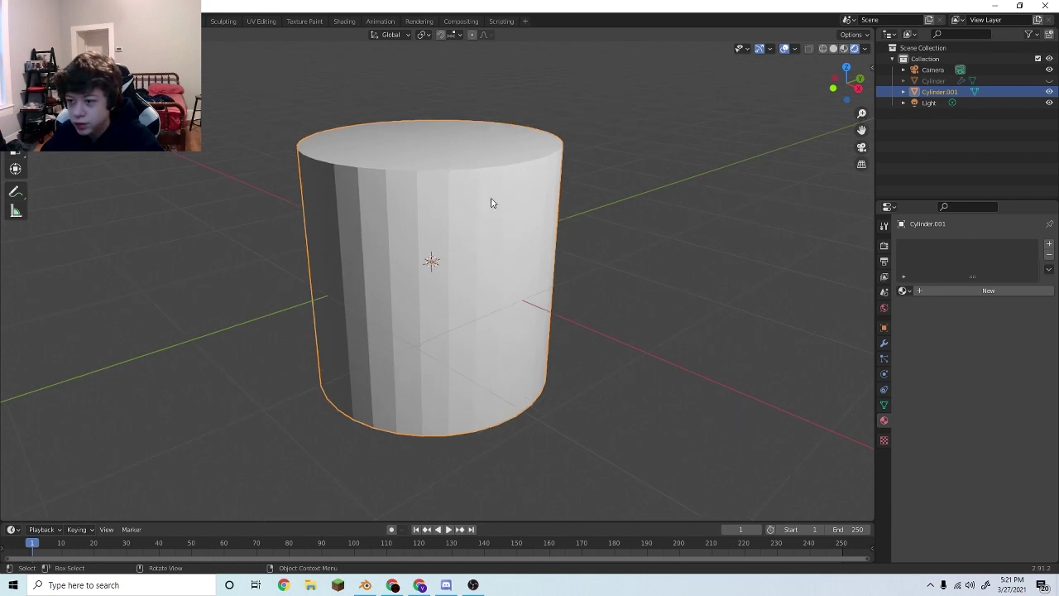
Flatten the new cylinder's mesh into a thin disc by scaling it along the Z axis in Edit Mode
{"action": "key", "text": "Tab"}
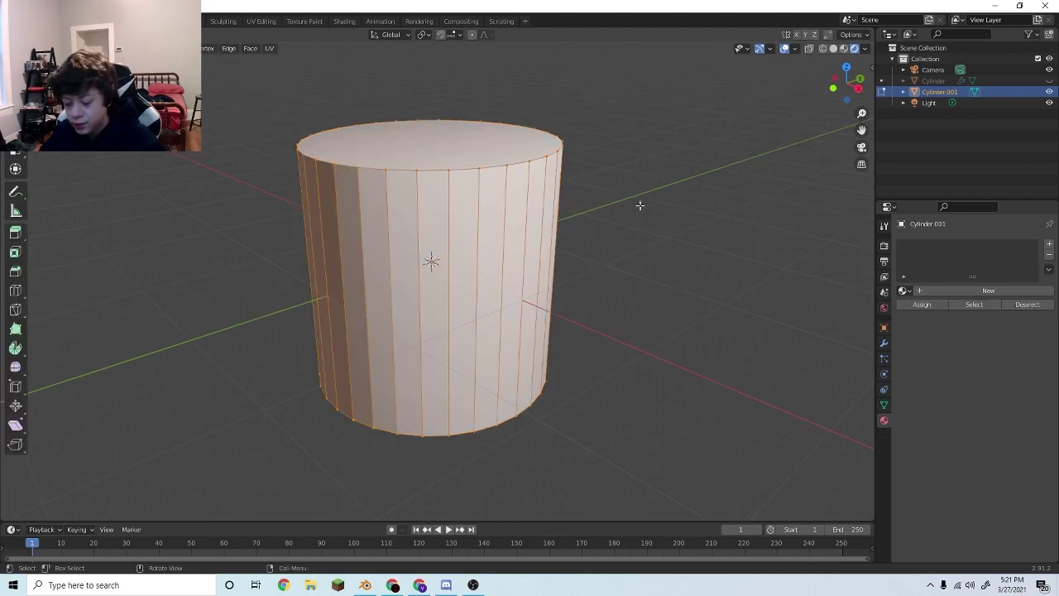
{"action": "key", "text": "s"}
{"action": "key", "text": "z"}
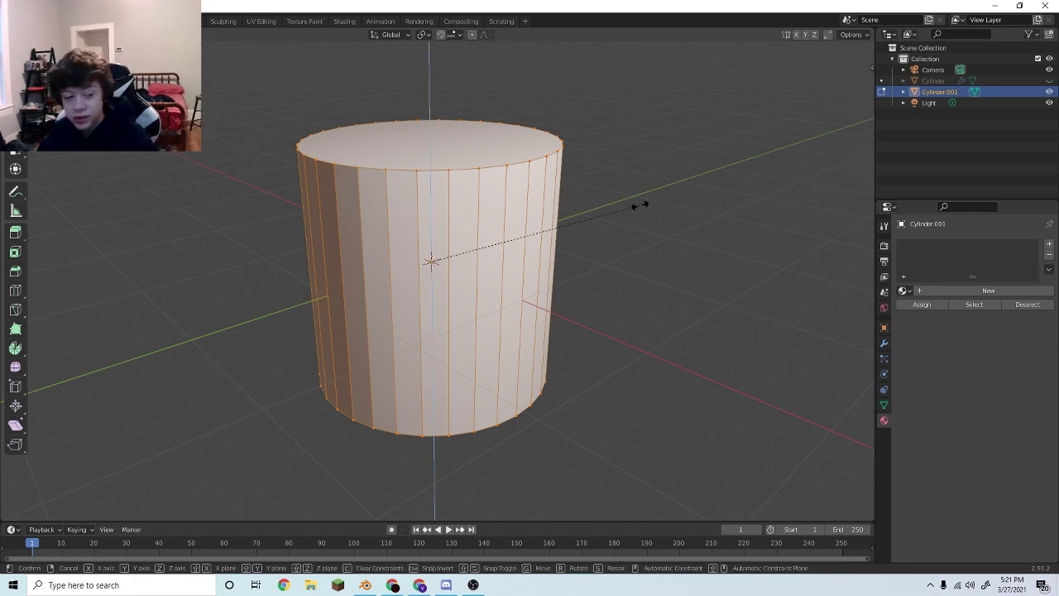
{"action": "left_click", "coordinate": [447, 244]}
{"action": "left_click", "coordinate": [624, 287]}
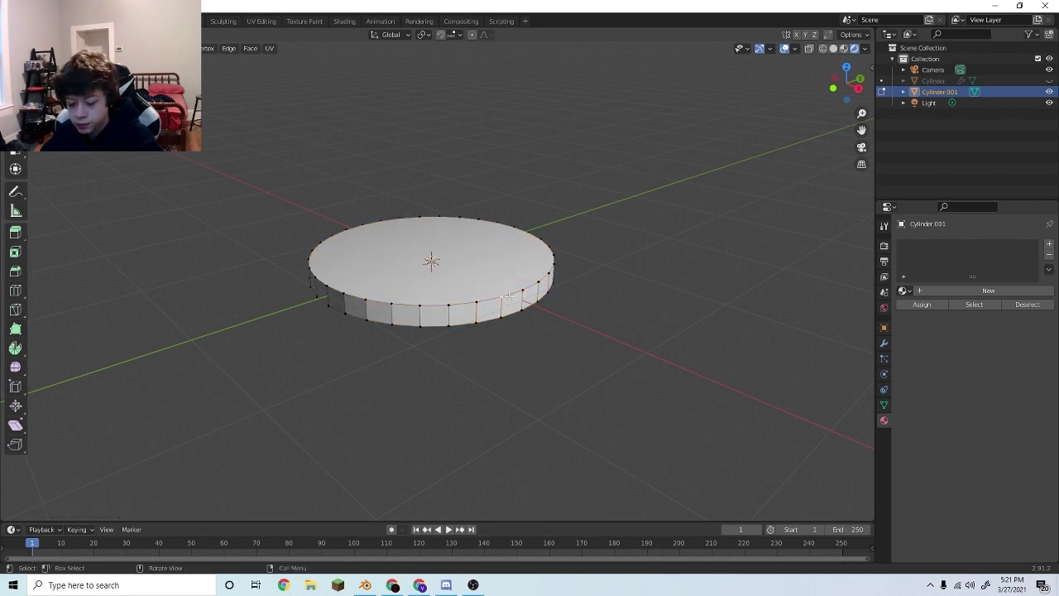
Select the disc's top edge loop and scale it inward to give the base sloping sides
{"action": "key", "text": "a"}
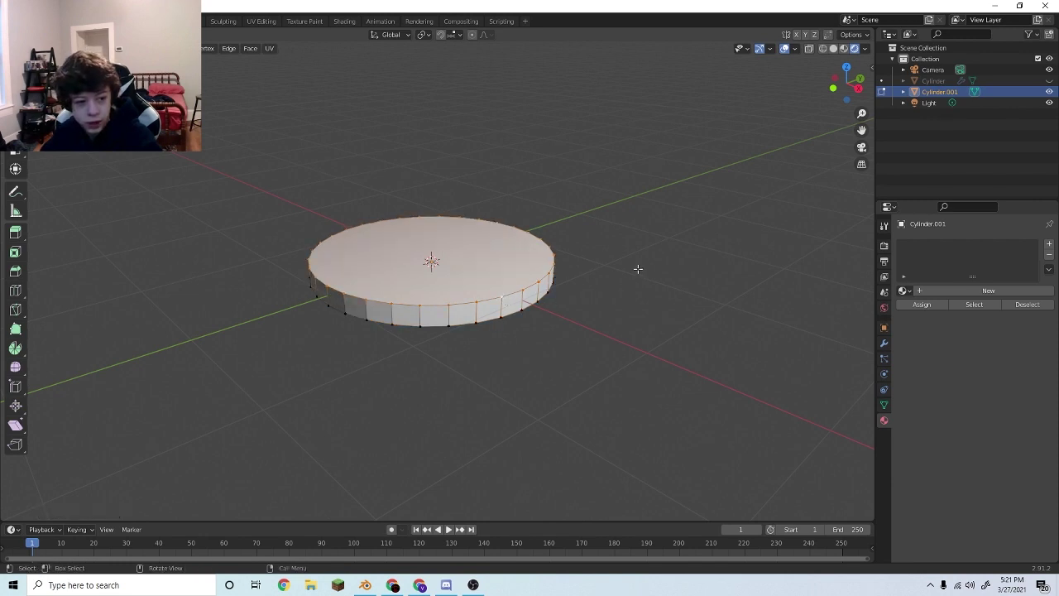
{"action": "left_click", "coordinate": [634, 323]}
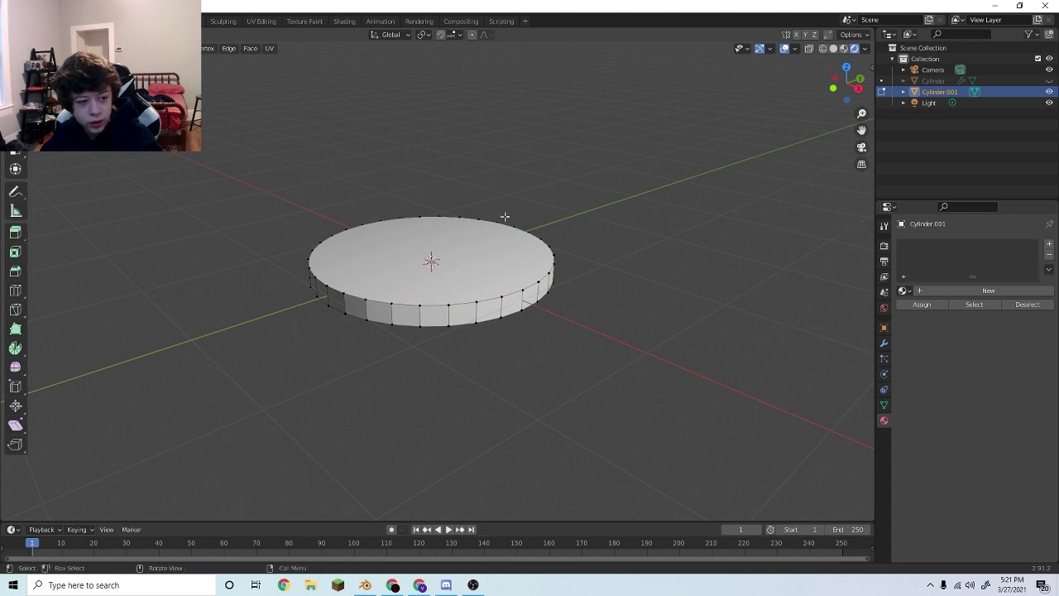
{"action": "left_click", "coordinate": [513, 292], "text": "alt"}
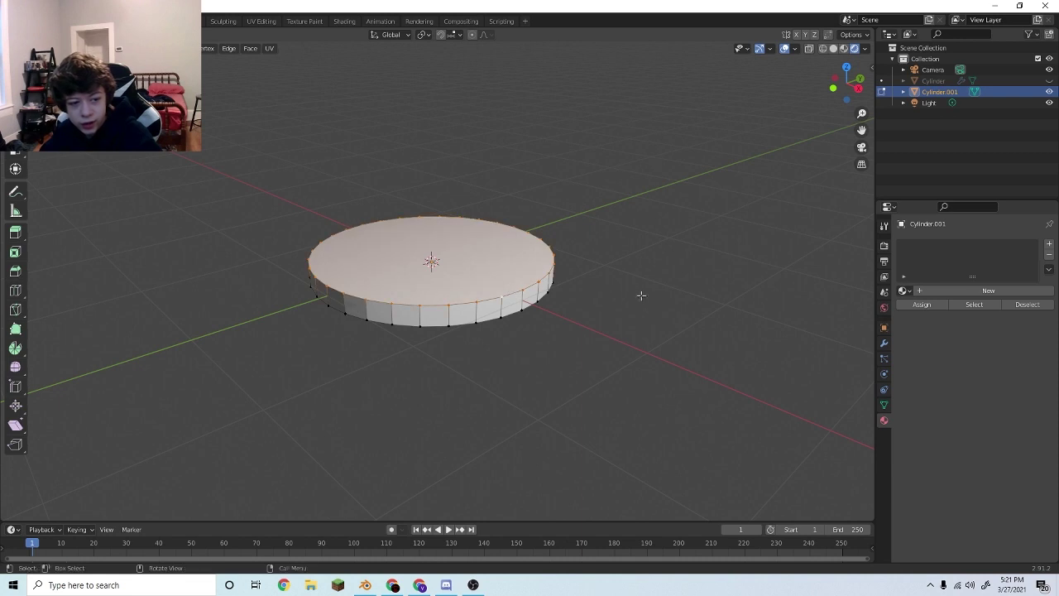
{"action": "scroll", "coordinate": [638, 295], "scroll_direction": "up", "scroll_amount": 1}
{"action": "key", "text": "s"}
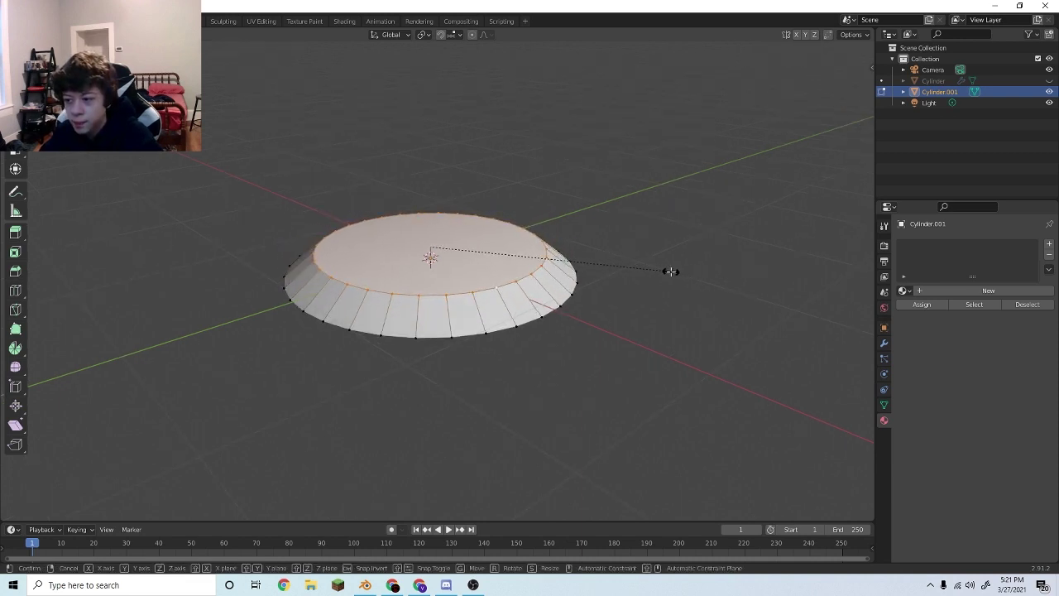
{"action": "left_click", "coordinate": [669, 271]}
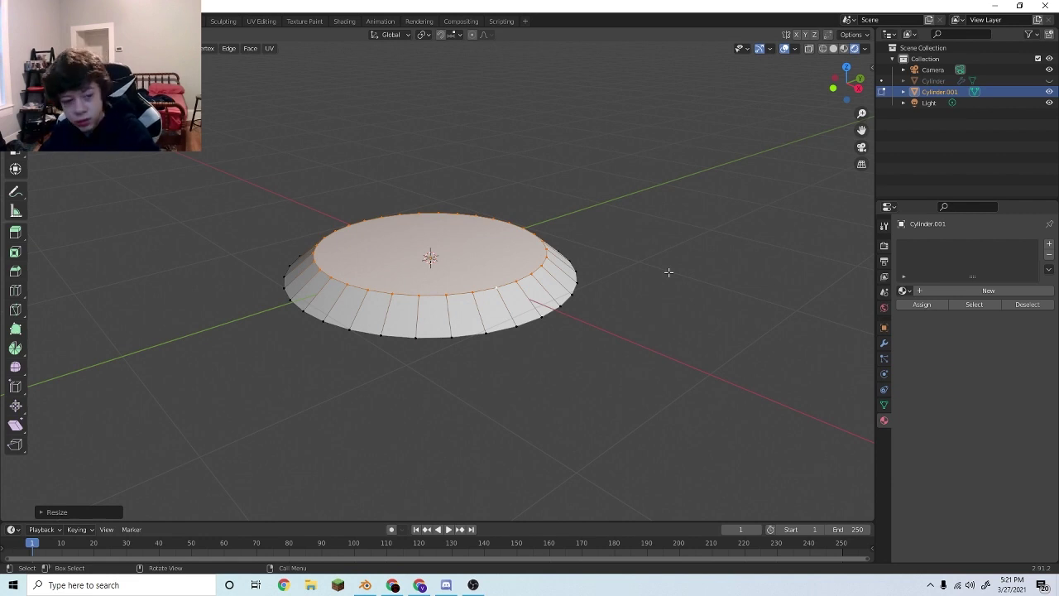
Extrude the top of the base upward and scale it in to about half its width, forming a shallow dome
{"action": "key", "text": "e"}
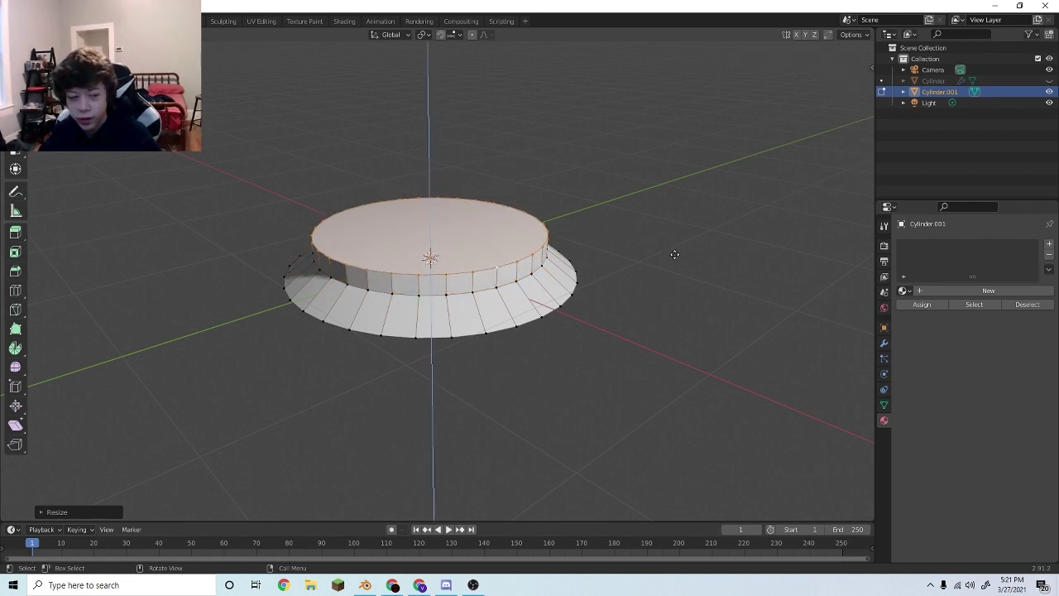
{"action": "left_click", "coordinate": [676, 254]}
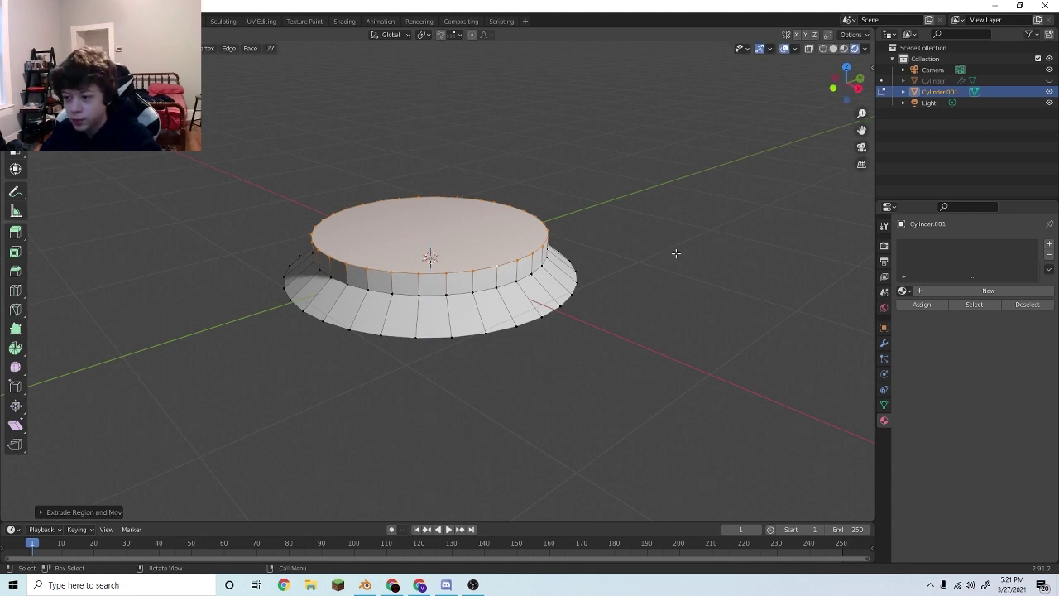
{"action": "key", "text": "s"}
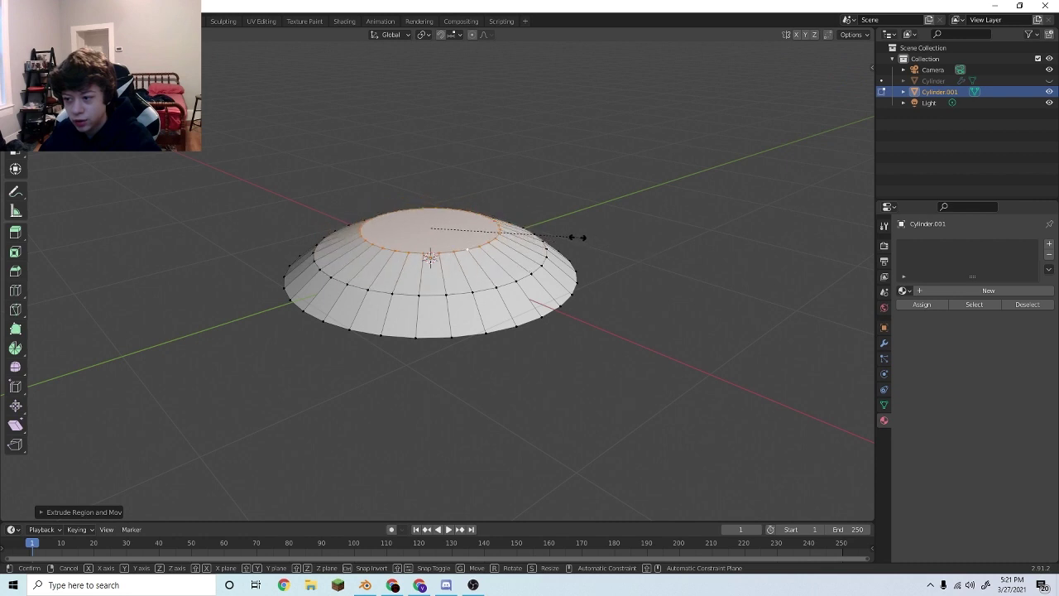
{"action": "left_click", "coordinate": [552, 236]}
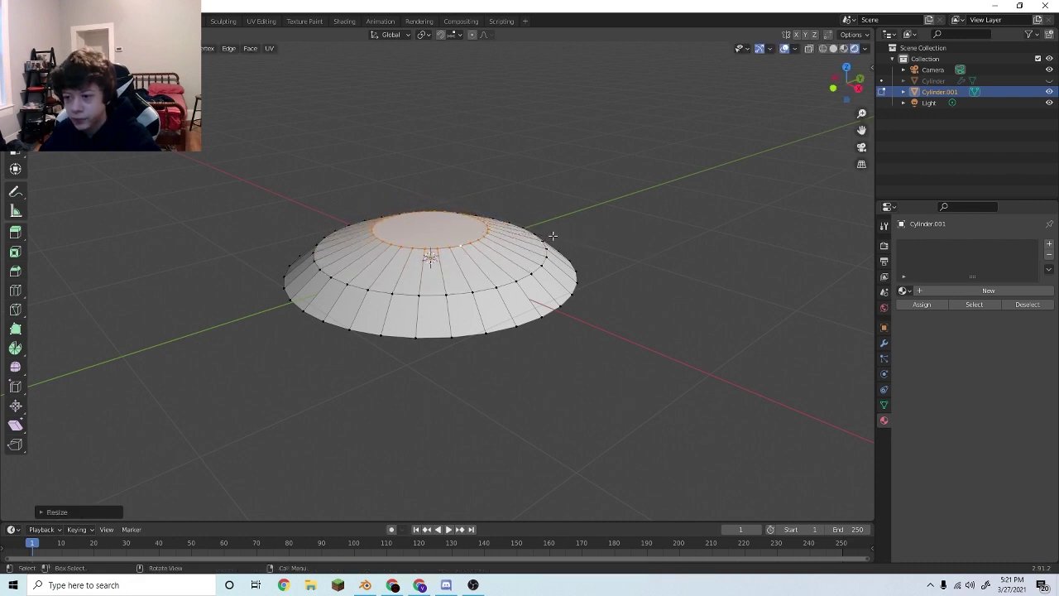
Extrude the narrowed top face straight up to form a cylindrical stem above the base
{"action": "key", "text": "e"}
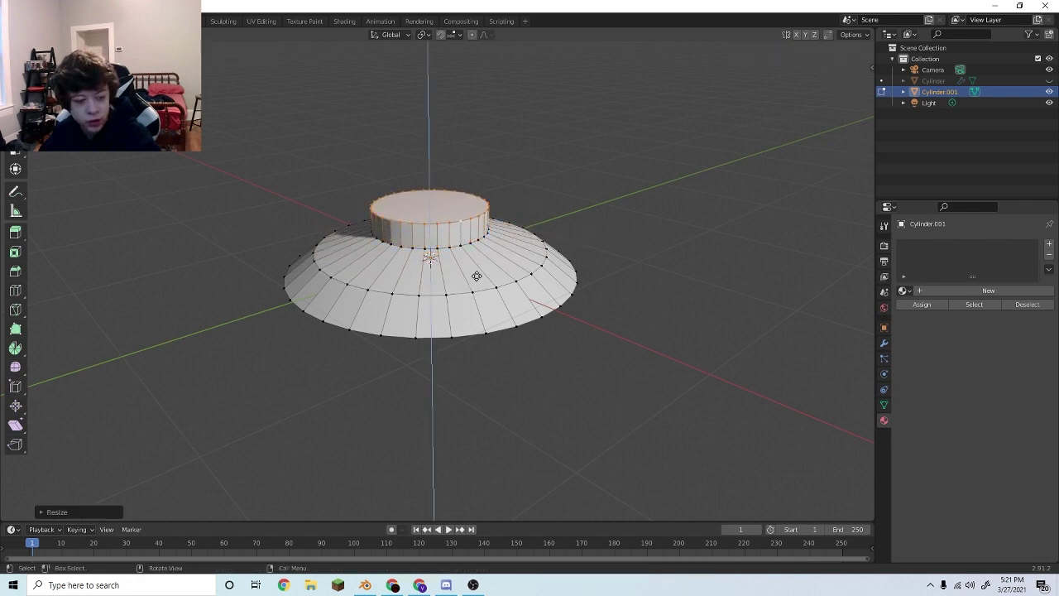
{"action": "left_click", "coordinate": [477, 243]}
{"action": "middle_click_drag", "start_coordinate": [526, 215], "coordinate": [520, 282]}
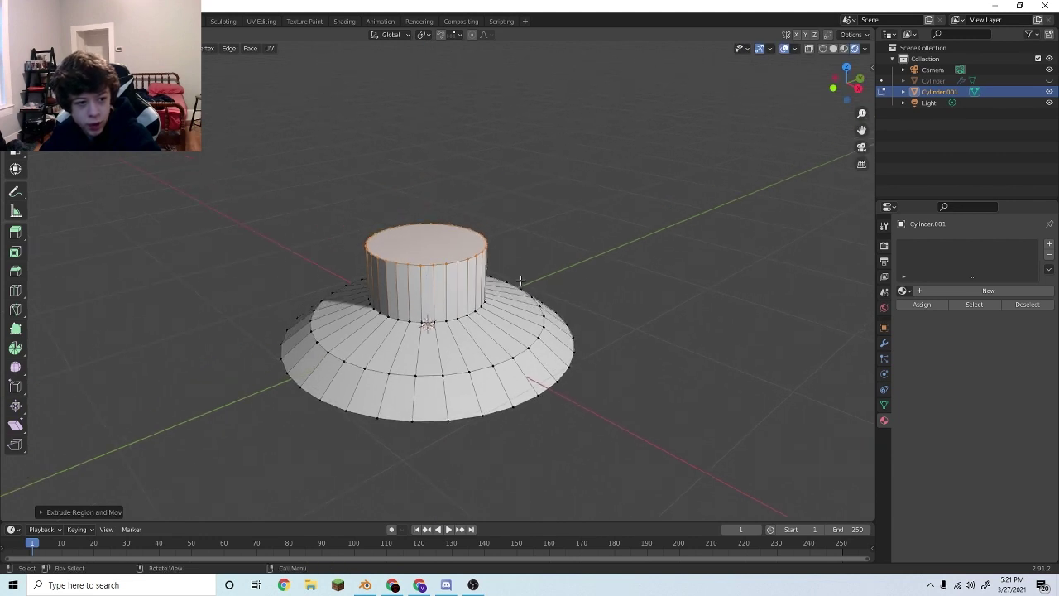
Extrude the stem's top face upward again and scale it outward so the upper section flares
{"action": "key", "text": "e"}
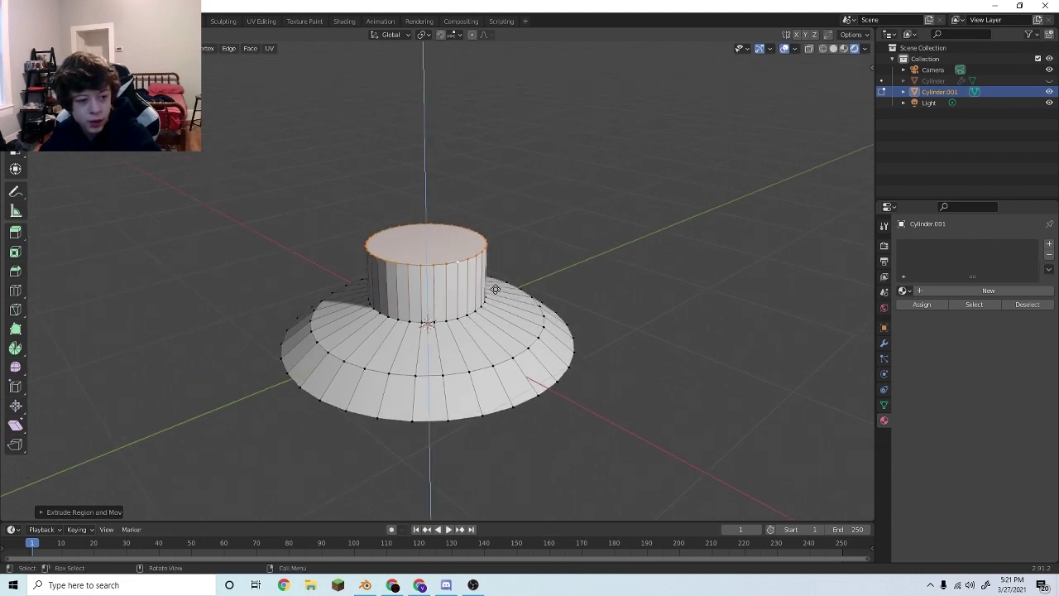
{"action": "left_click", "coordinate": [503, 225]}
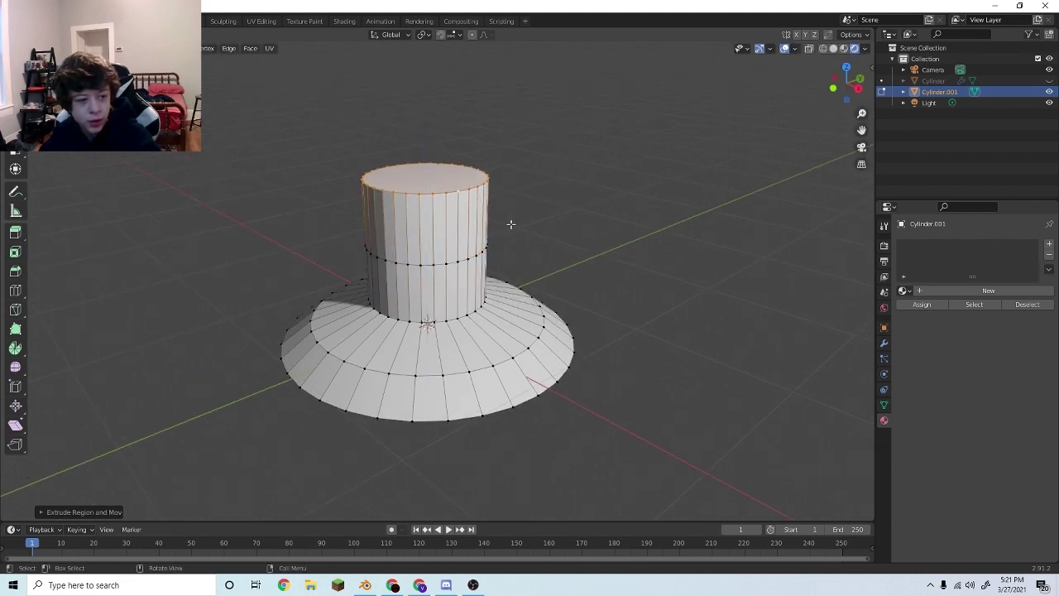
{"action": "key", "text": "s"}
{"action": "left_click", "coordinate": [535, 223]}
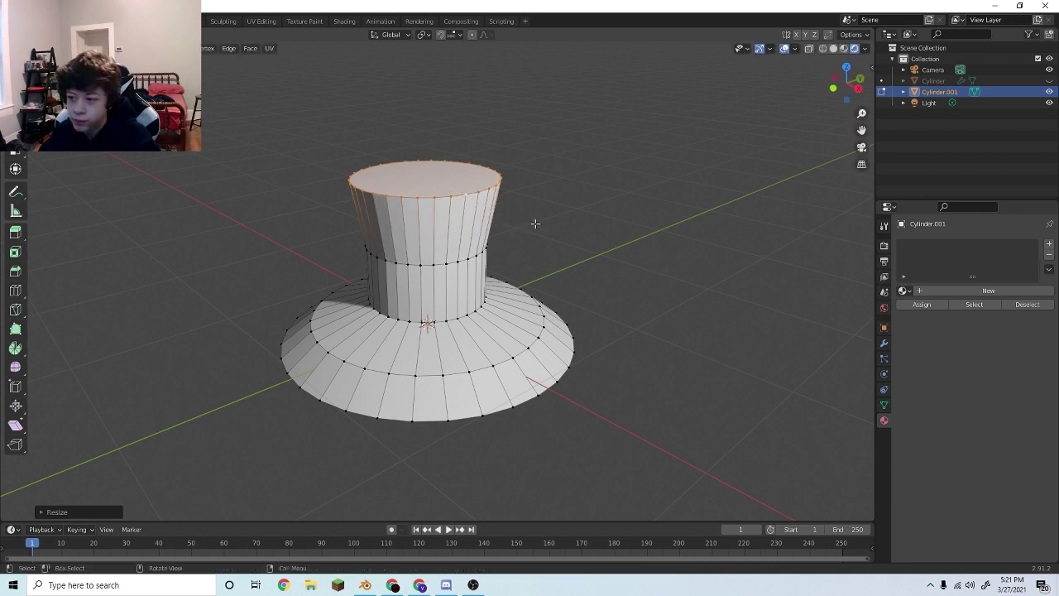
Extrude the flared section's top face a short distance straight up
{"action": "key", "text": "e"}
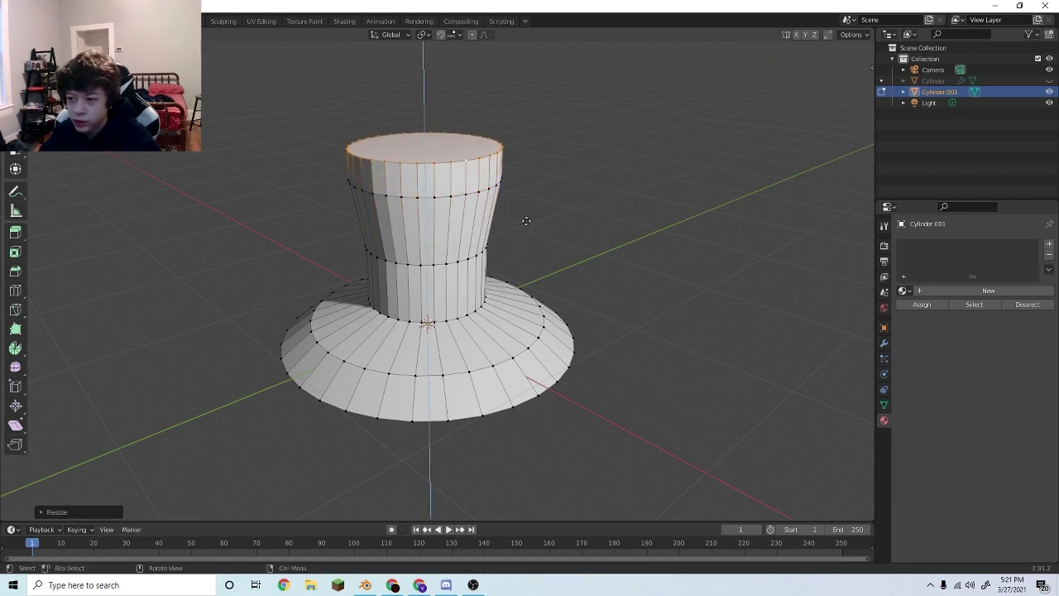
{"action": "left_click", "coordinate": [521, 221]}
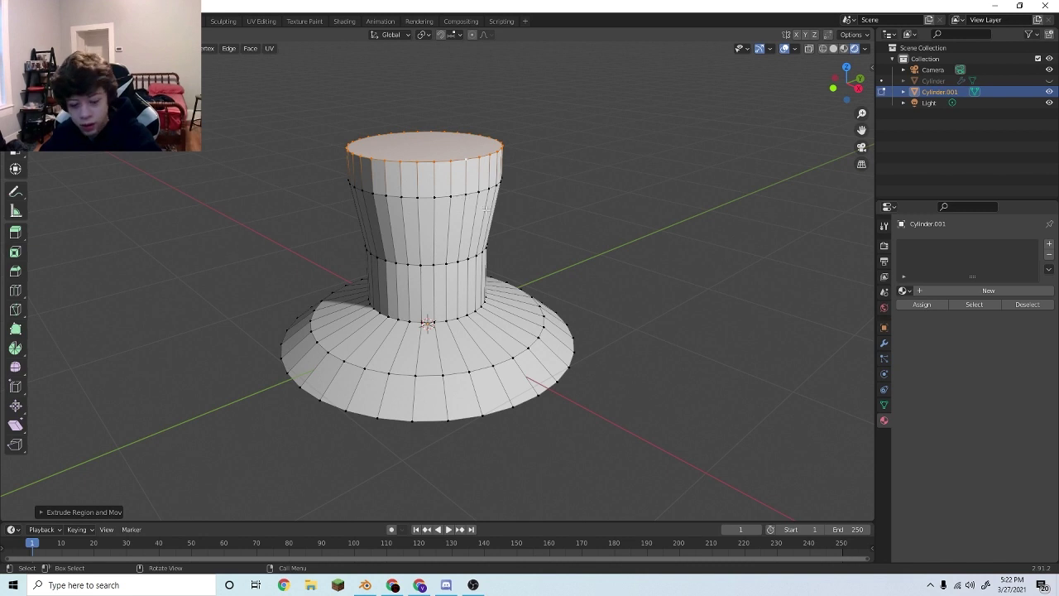
{"action": "key", "text": "g"}
{"action": "right_click", "coordinate": [479, 183]}
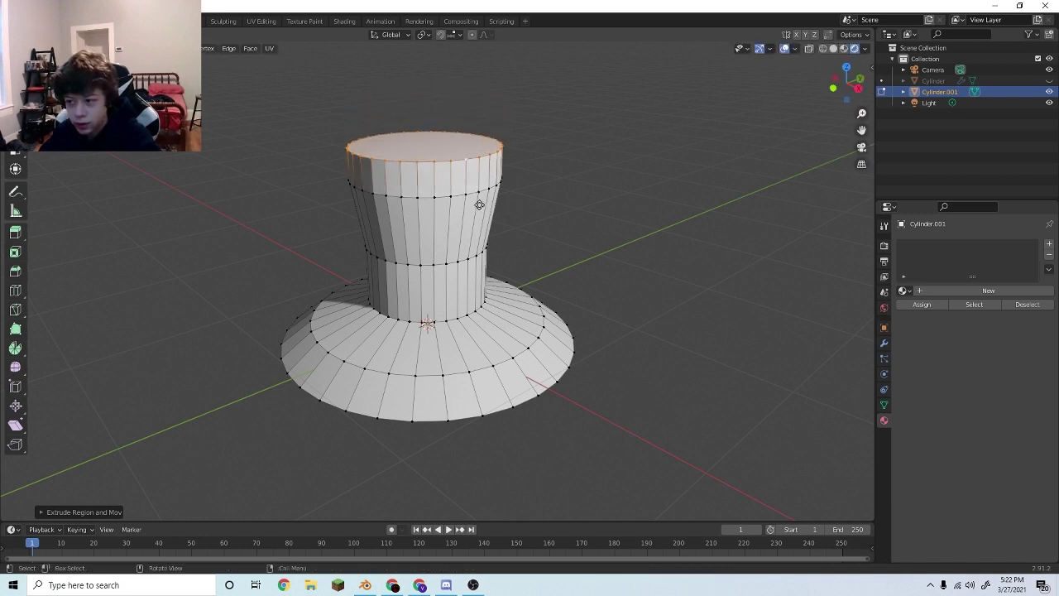
{"action": "key", "text": "e"}
{"action": "right_click", "coordinate": [447, 178]}
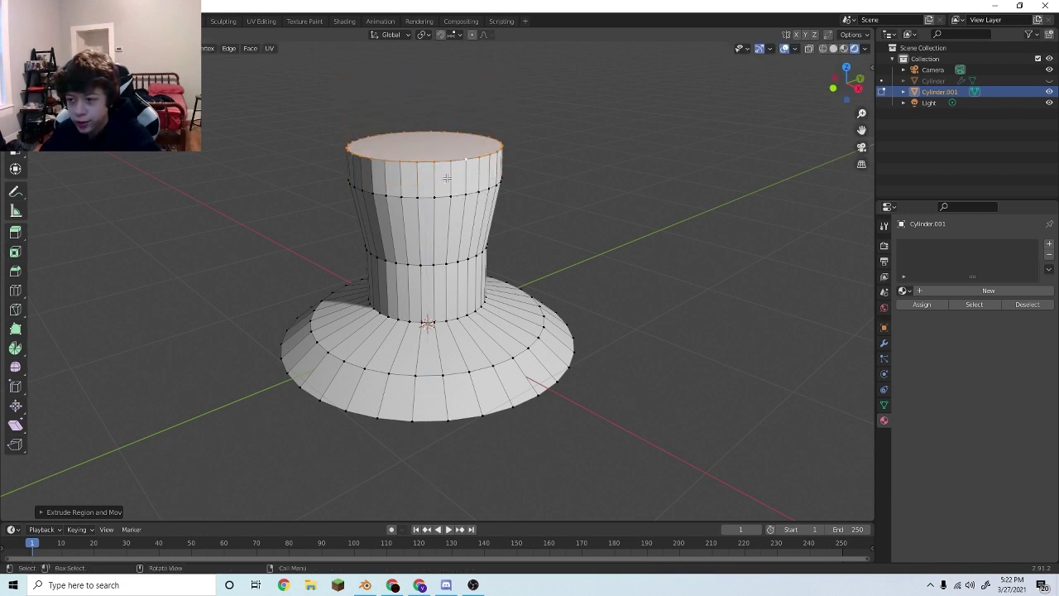
{"action": "key", "text": "ctrl+z"}
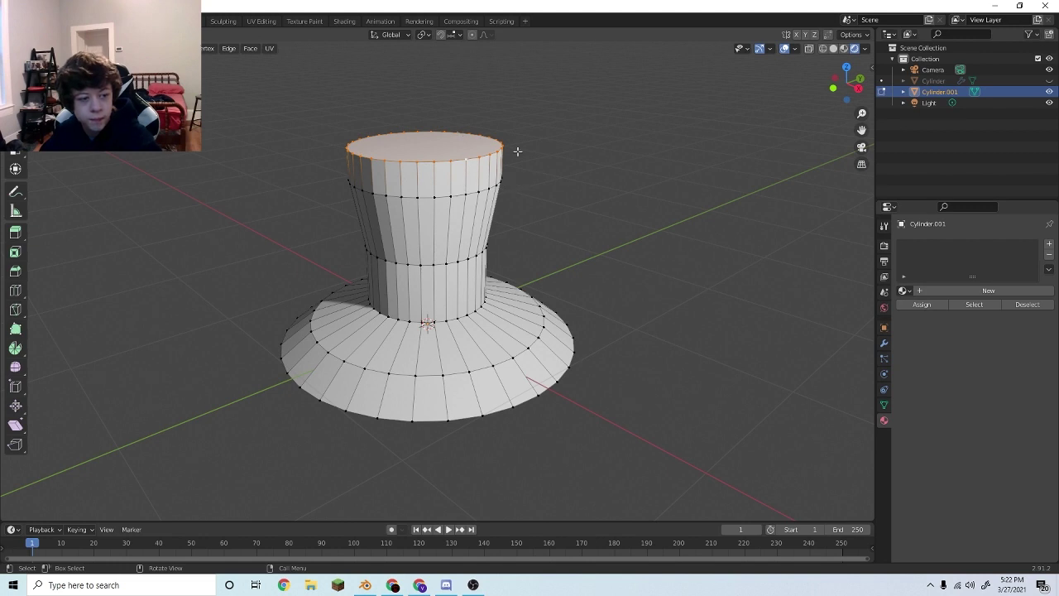
Widen the top face, and extrude it slightly upward with a further outward scale to form a broad flared plate
{"action": "key", "text": "s"}
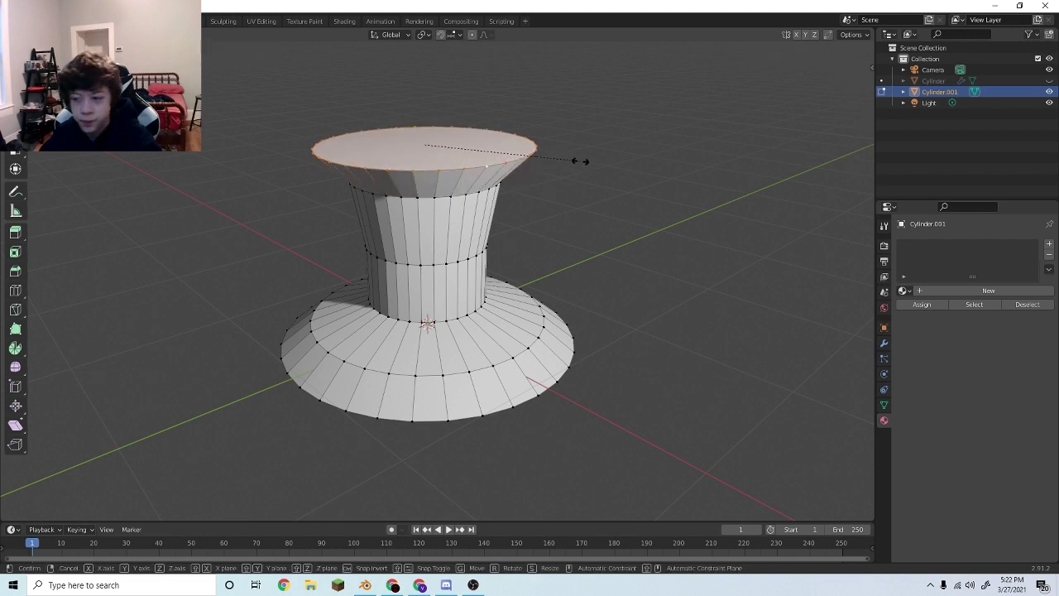
{"action": "left_click", "coordinate": [614, 161]}
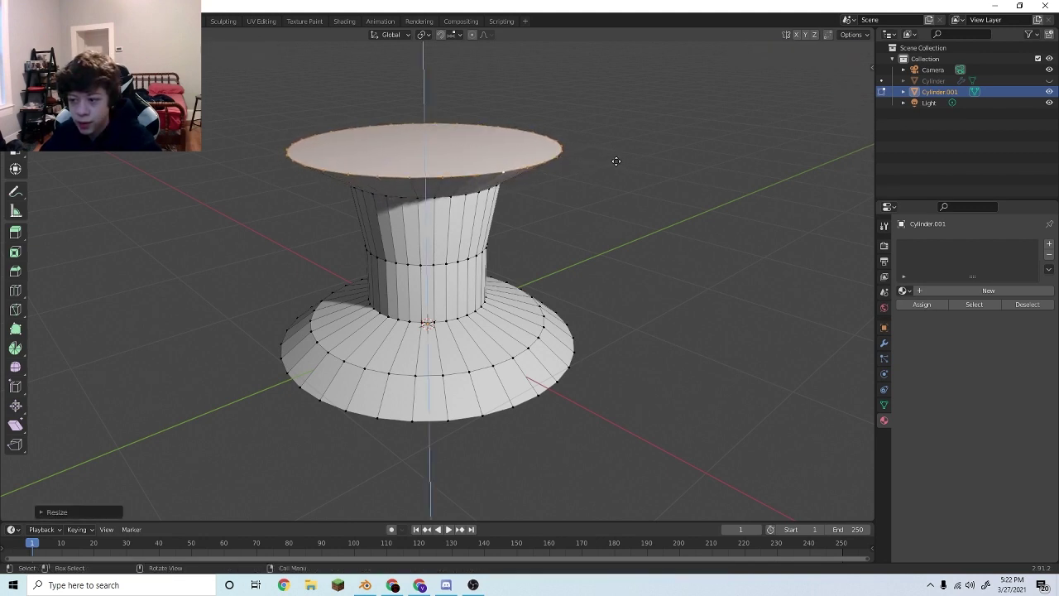
{"action": "key", "text": "e"}
{"action": "left_click", "coordinate": [618, 142]}
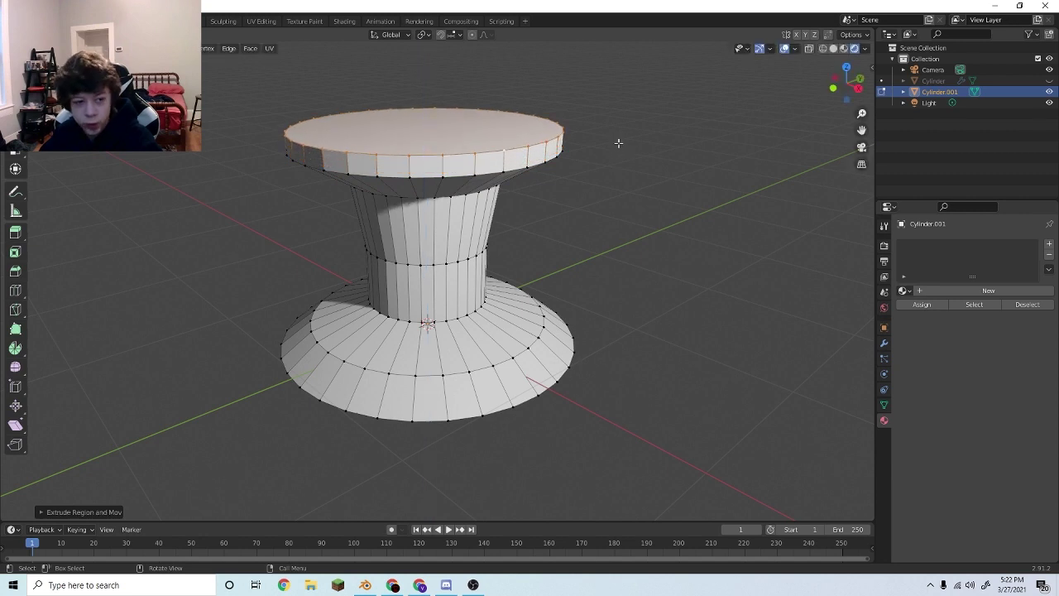
{"action": "key", "text": "s"}
{"action": "left_click", "coordinate": [665, 143]}
{"action": "key", "text": "s"}
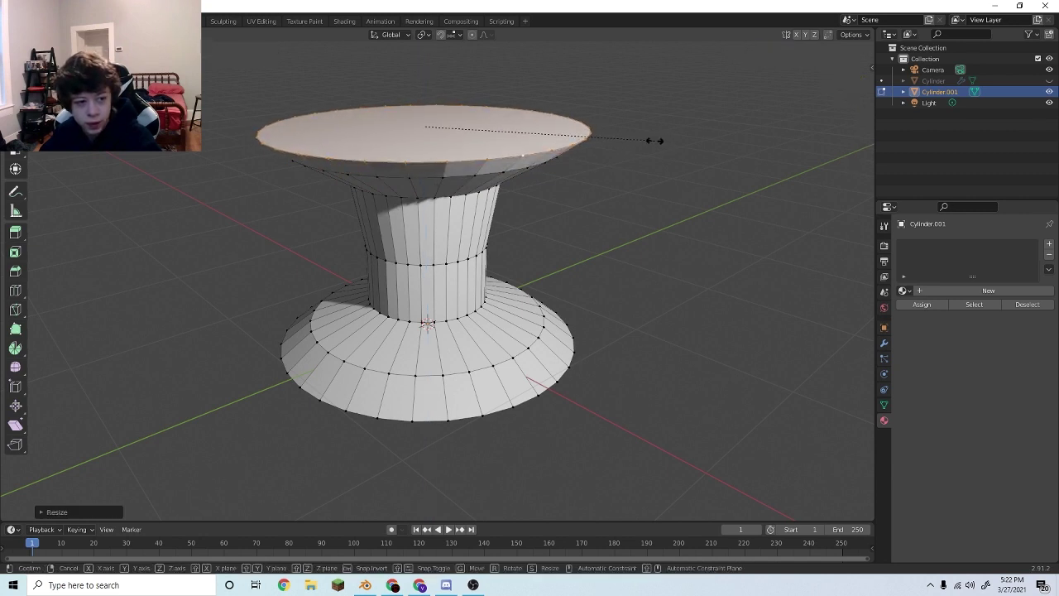
{"action": "left_click", "coordinate": [658, 142]}
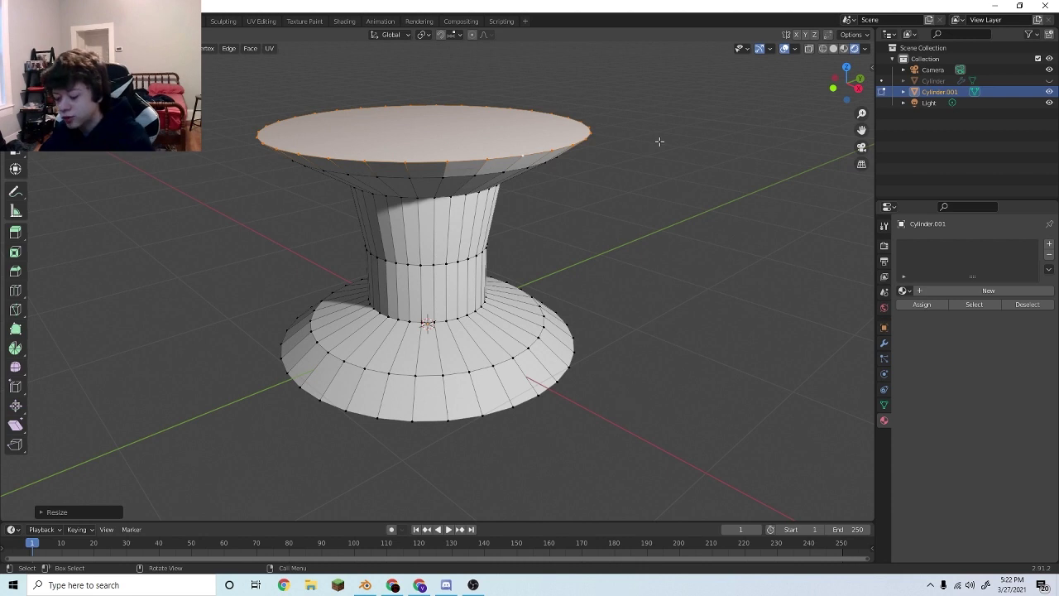
Inset the plate's top face almost to its centre
{"action": "key", "text": "i"}
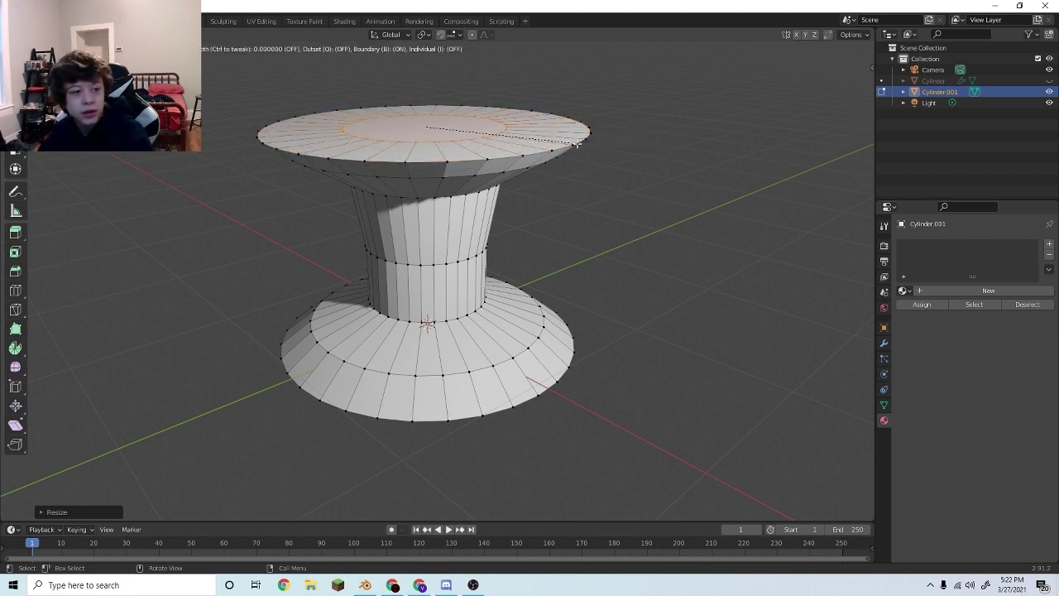
{"action": "left_click", "coordinate": [512, 143]}
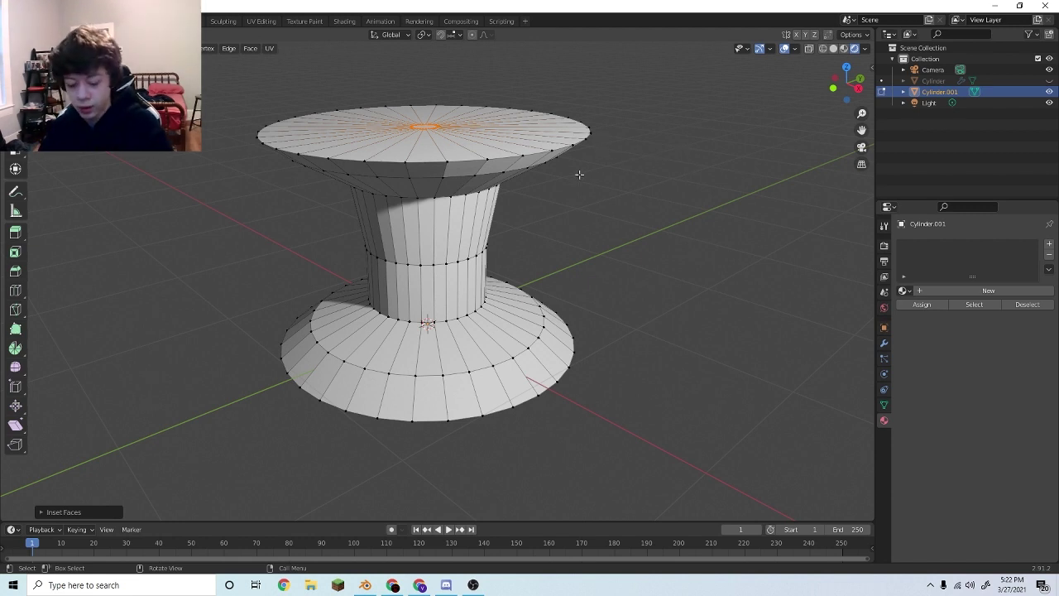
Return to Object Mode and apply smooth shading to the stand
{"action": "key", "text": "Tab"}
{"action": "left_click", "coordinate": [598, 177]}
{"action": "scroll", "coordinate": [581, 193], "scroll_direction": "down", "scroll_amount": 5}
{"action": "left_click", "coordinate": [445, 258]}
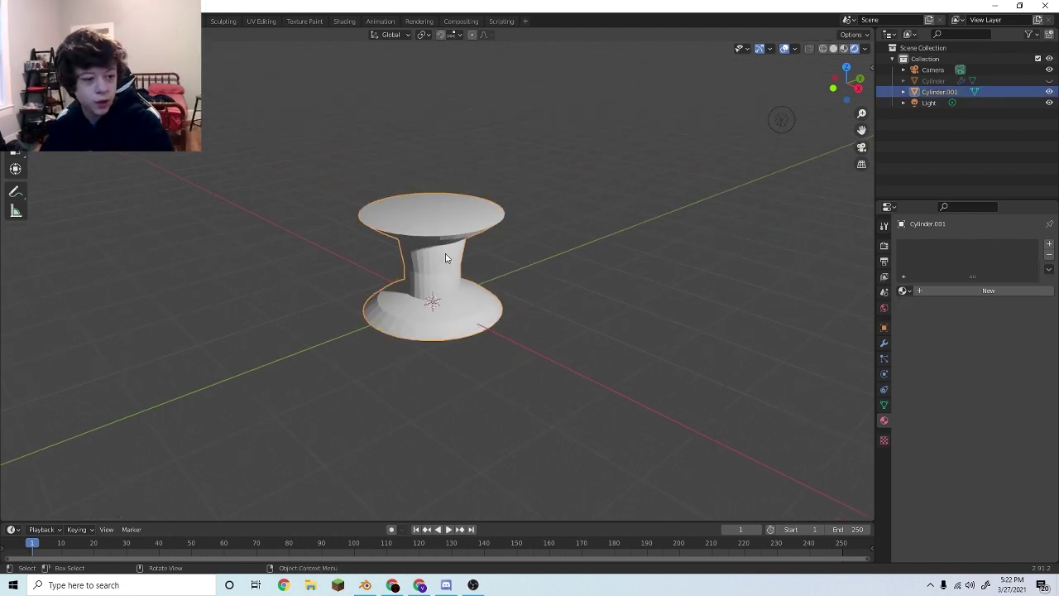
{"action": "right_click", "coordinate": [446, 258]}
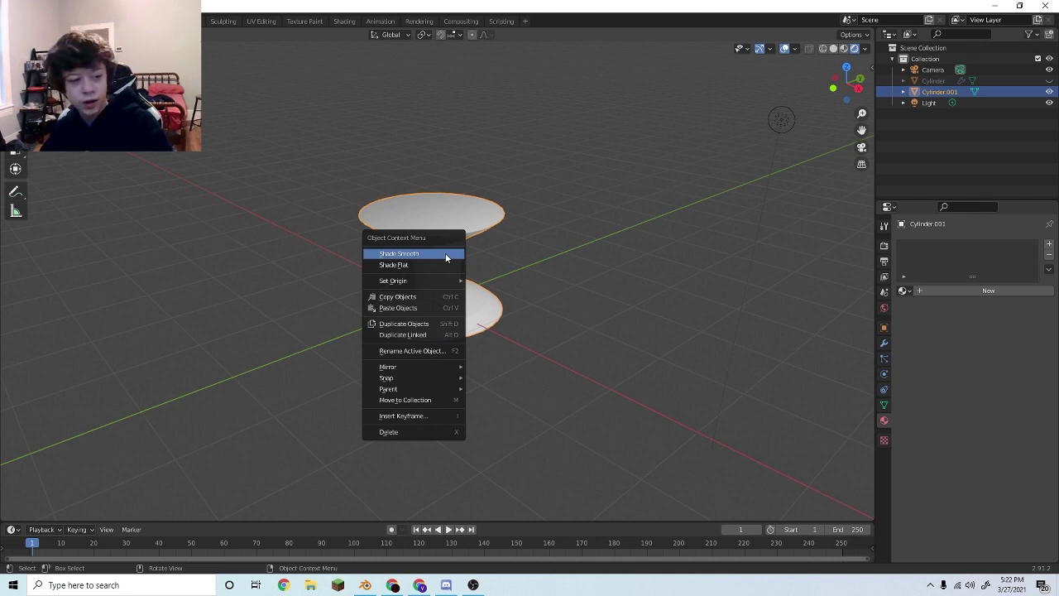
{"action": "left_click", "coordinate": [446, 258]}
{"action": "left_click", "coordinate": [570, 305]}
Add a loop cut around the plate's upper band and slide it up close to the outer rim
{"action": "scroll", "coordinate": [570, 305], "scroll_direction": "up", "scroll_amount": 4}
{"action": "middle_click_drag", "start_coordinate": [546, 303], "coordinate": [471, 269]}
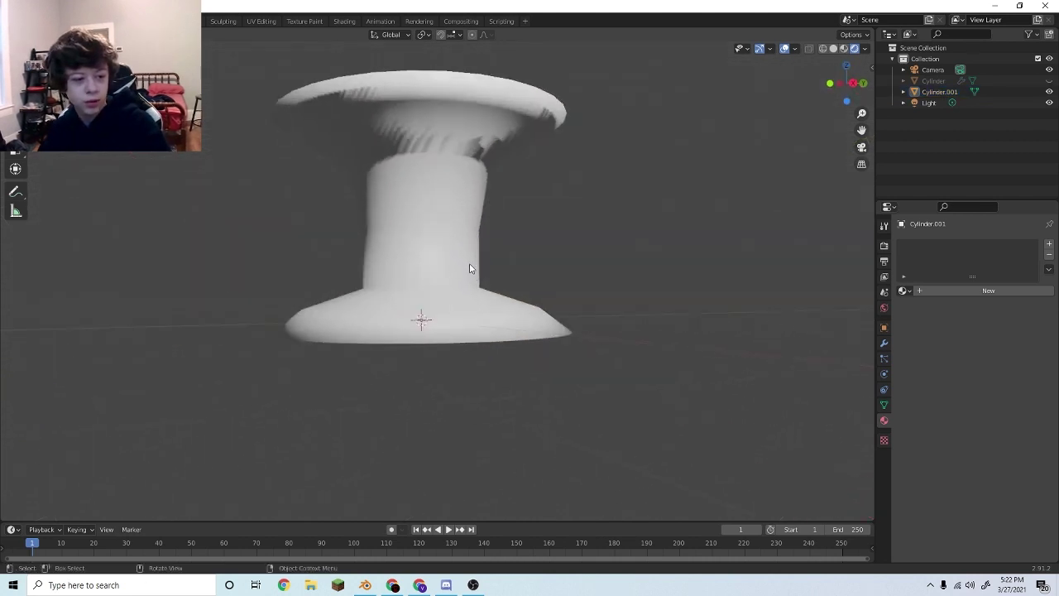
{"action": "middle_click_drag", "start_coordinate": [488, 206], "coordinate": [499, 318], "text": "shift"}
{"action": "scroll", "coordinate": [499, 319], "scroll_direction": "up", "scroll_amount": 2}
{"action": "left_click", "coordinate": [511, 315]}
{"action": "key", "text": "Tab"}
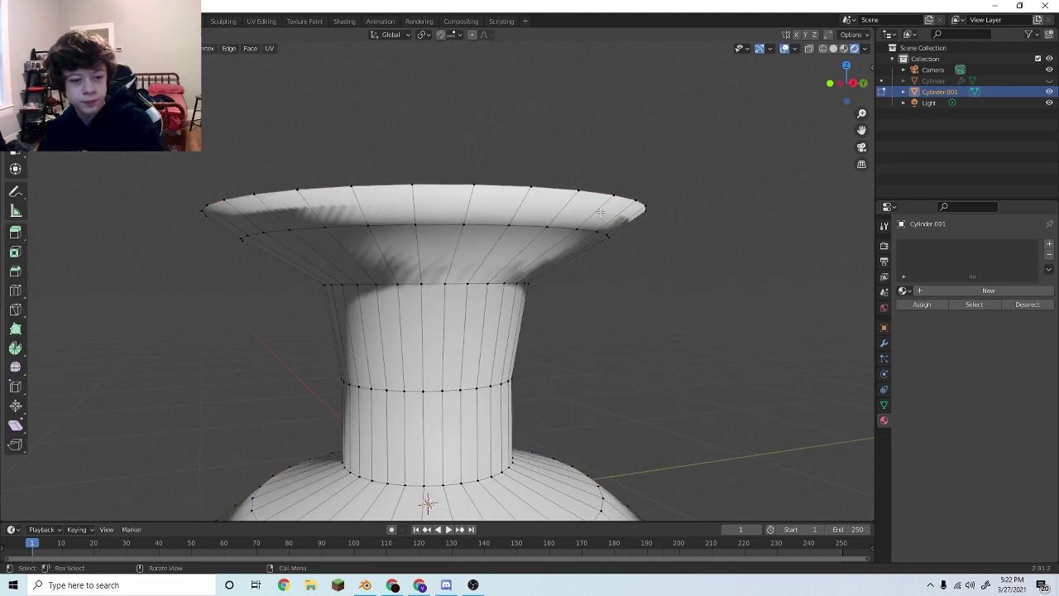
{"action": "key", "text": "ctrl+r"}
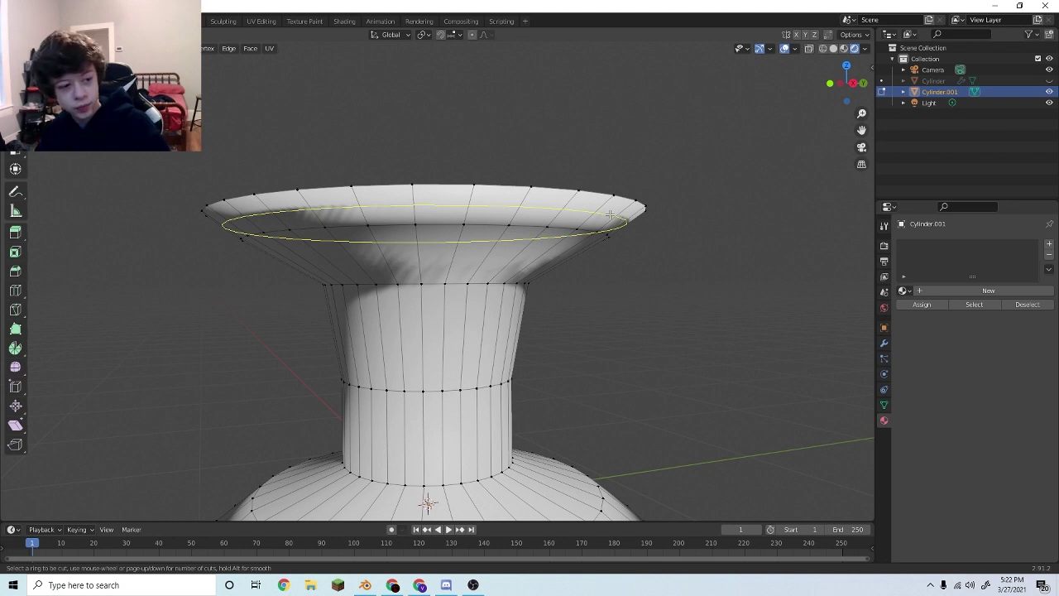
{"action": "left_click", "coordinate": [610, 215]}
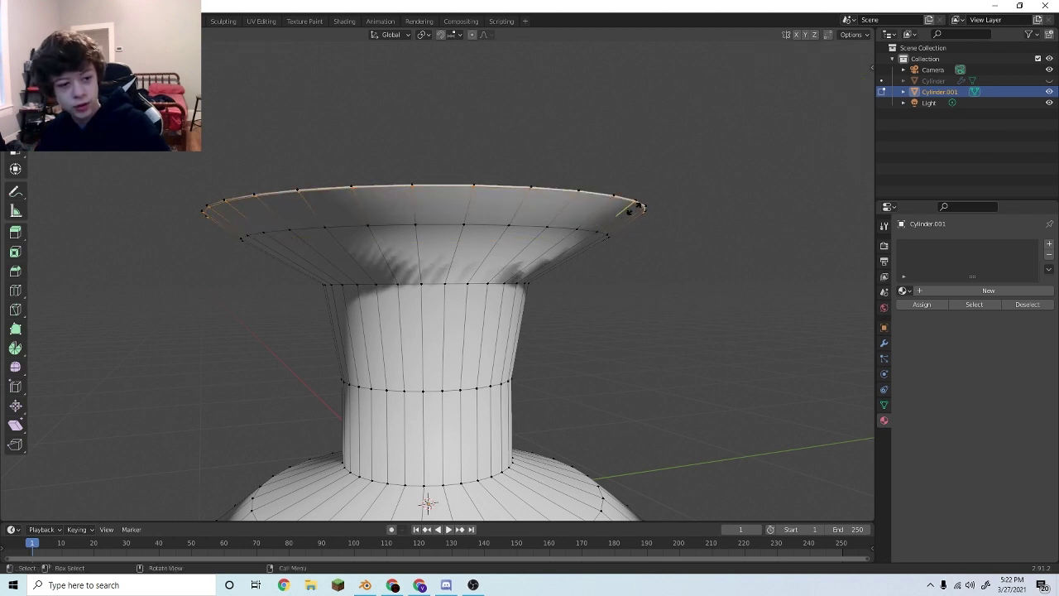
{"action": "left_click", "coordinate": [639, 207]}
{"action": "left_click", "coordinate": [637, 208]}
Add a loop cut around the base's lower band, slide it down near the bottom edge, and leave Edit Mode
{"action": "scroll", "coordinate": [638, 238], "scroll_direction": "down", "scroll_amount": 1}
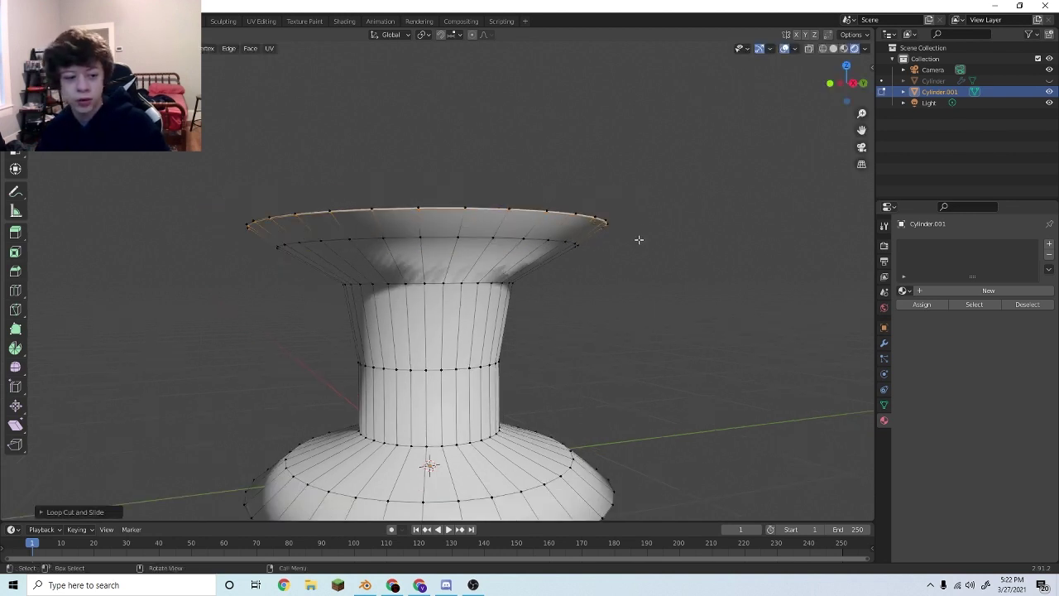
{"action": "middle_click_drag", "start_coordinate": [594, 390], "coordinate": [588, 262], "text": "shift"}
{"action": "scroll", "coordinate": [588, 261], "scroll_direction": "up", "scroll_amount": 1}
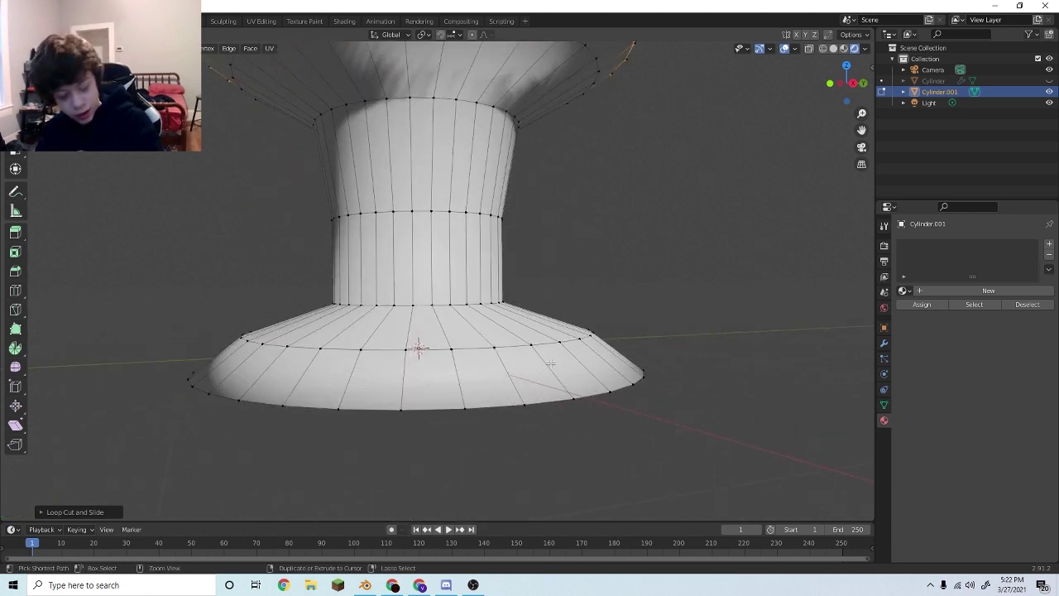
{"action": "key", "text": "ctrl+r"}
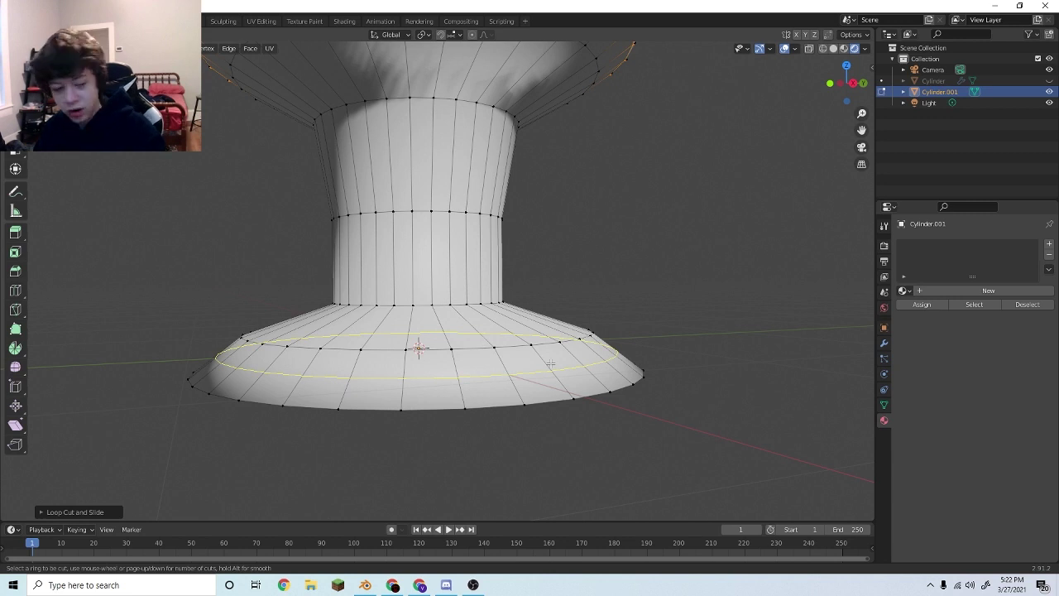
{"action": "left_click", "coordinate": [550, 364]}
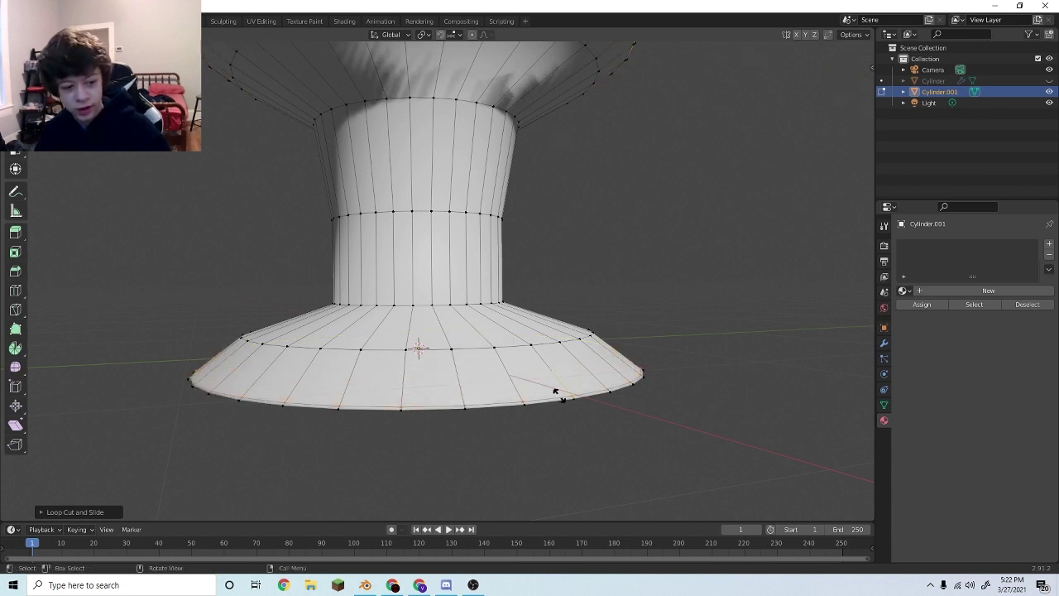
{"action": "left_click", "coordinate": [558, 393]}
{"action": "scroll", "coordinate": [513, 281], "scroll_direction": "down", "scroll_amount": 3}
{"action": "key", "text": "Tab"}
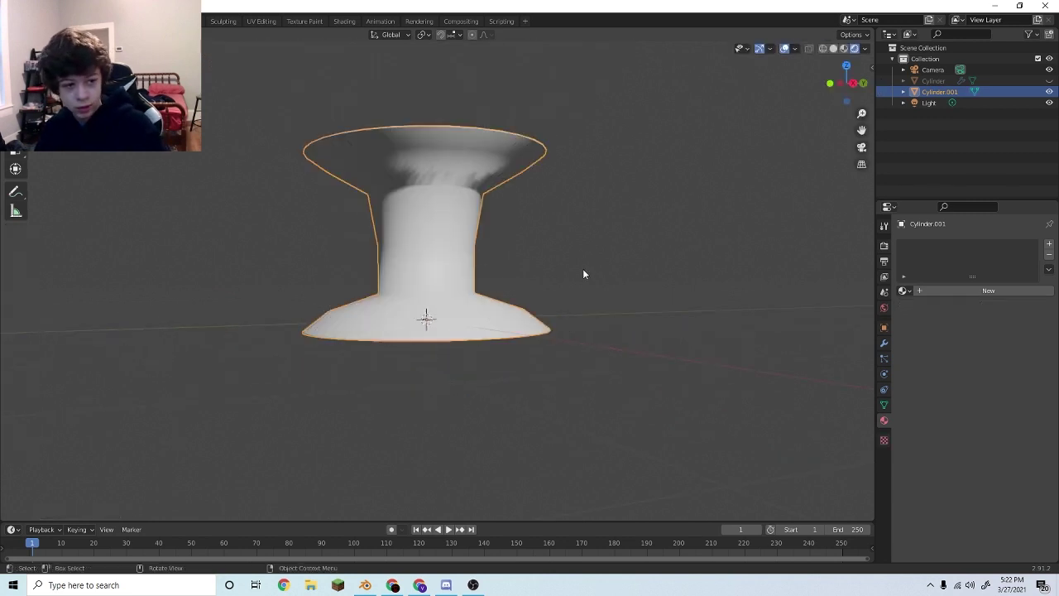
Give the stand a new material with a light blue base color, specular 0.287 and roughness 0.727
{"action": "middle_click_drag", "start_coordinate": [584, 274], "coordinate": [521, 291]}
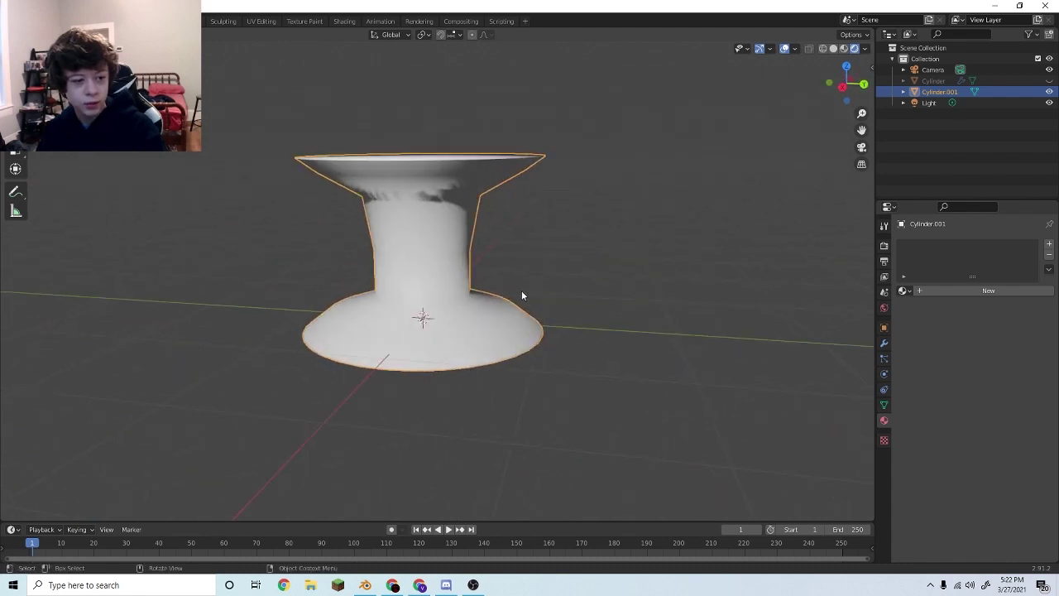
{"action": "left_click", "coordinate": [935, 290]}
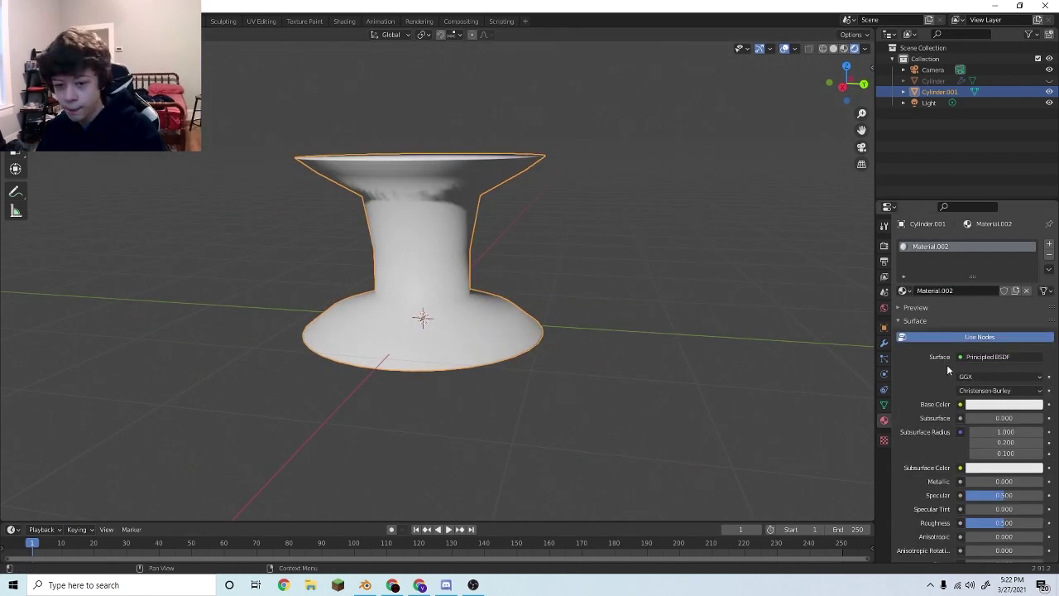
{"action": "left_click", "coordinate": [987, 403]}
{"action": "left_click_drag", "start_coordinate": [985, 290], "coordinate": [989, 277]}
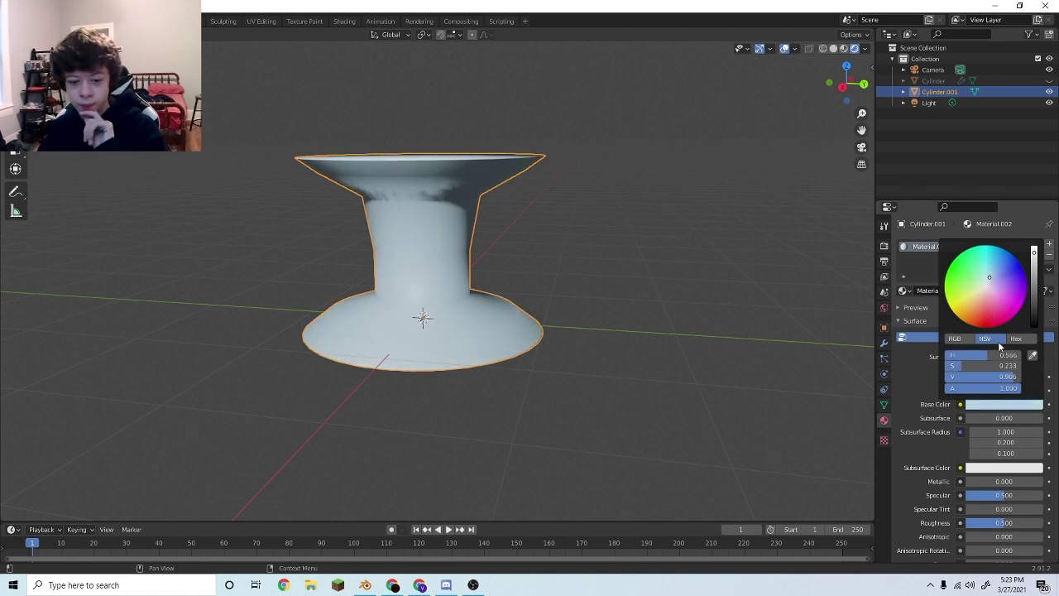
{"action": "left_click_drag", "start_coordinate": [1004, 495], "coordinate": [1020, 522]}
{"action": "left_click", "coordinate": [348, 210]}
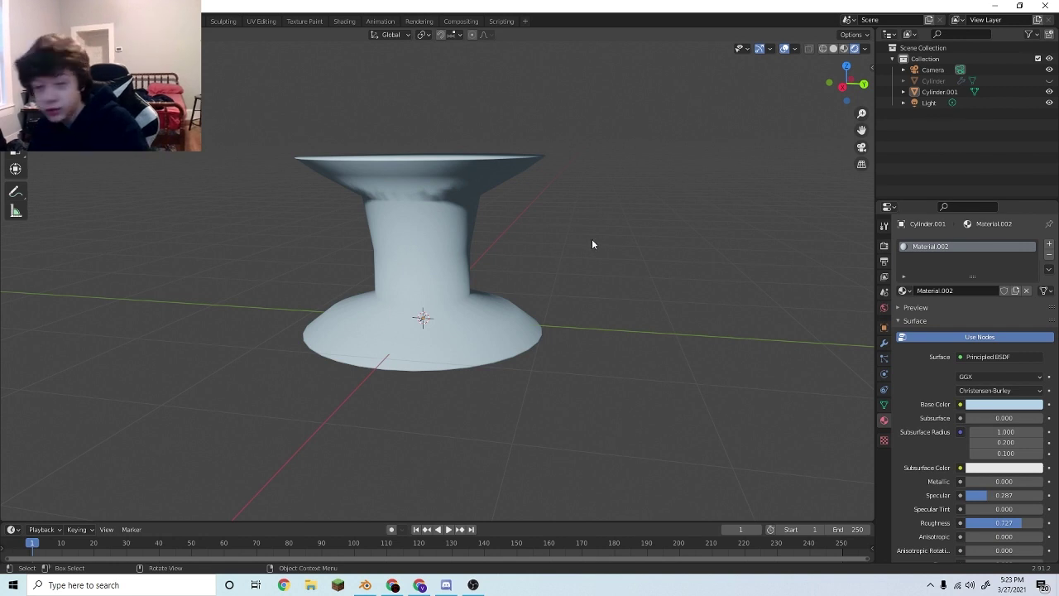
Unhide the yellow cylinder and lower the stand along Z until its plate sits just beneath the cylinder
{"action": "key", "text": "alt+h"}
{"action": "left_click", "coordinate": [458, 241]}
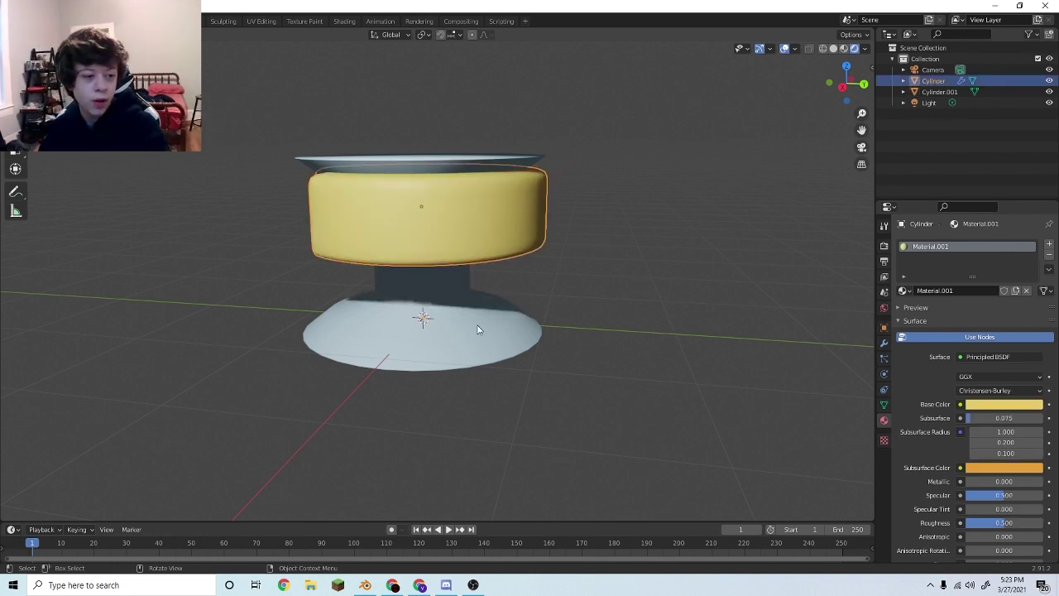
{"action": "left_click", "coordinate": [478, 329]}
{"action": "key", "text": "g"}
{"action": "key", "text": "z"}
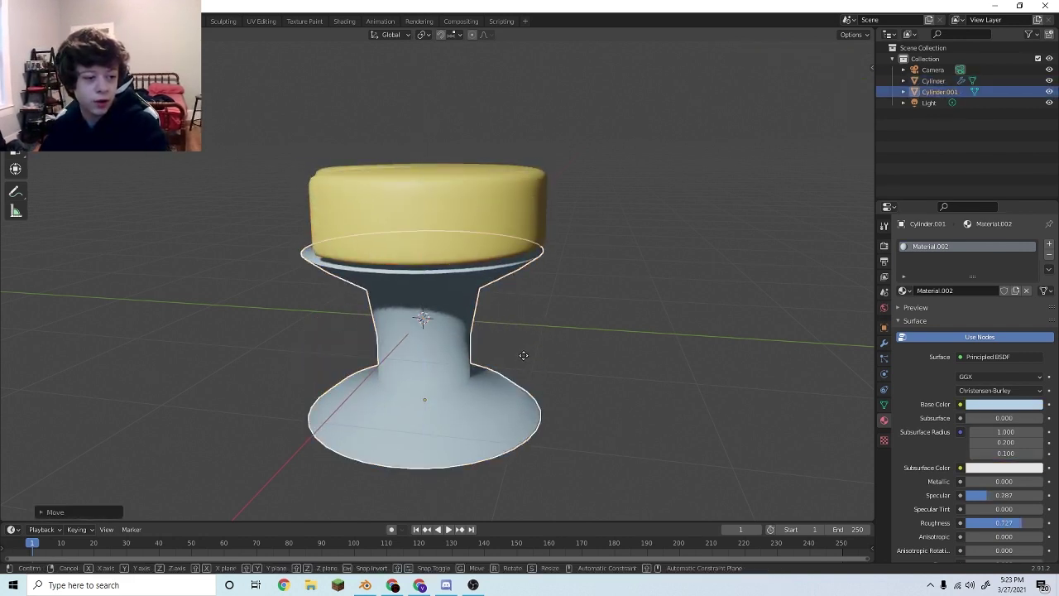
{"action": "left_click", "coordinate": [525, 352]}
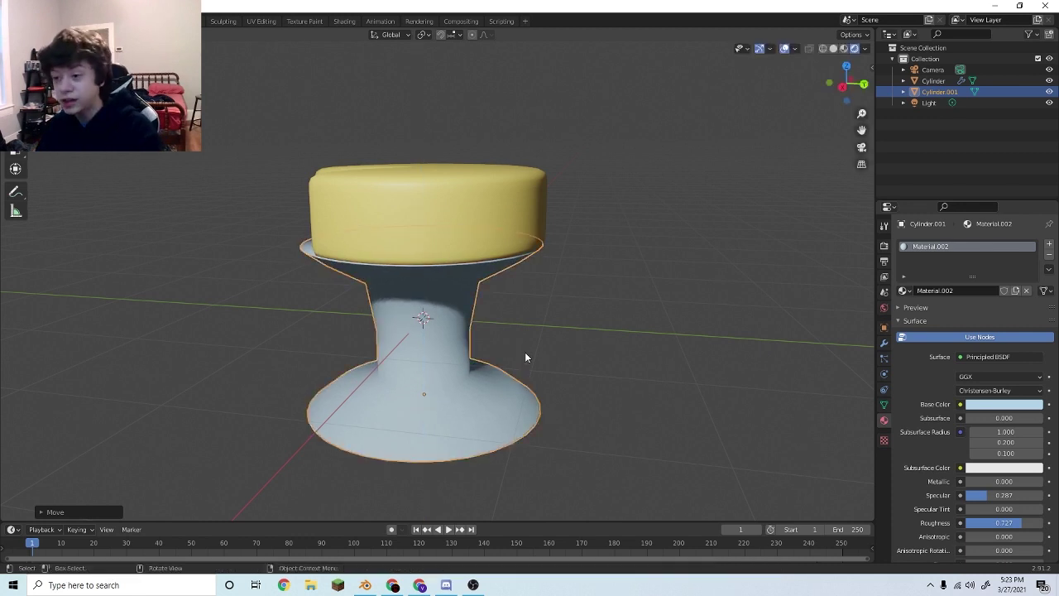
Scale the yellow notched cylinder down to fit within the plate and lower it along Z onto the plate
{"action": "middle_click_drag", "start_coordinate": [511, 240], "coordinate": [545, 286]}
{"action": "left_click", "coordinate": [530, 213]}
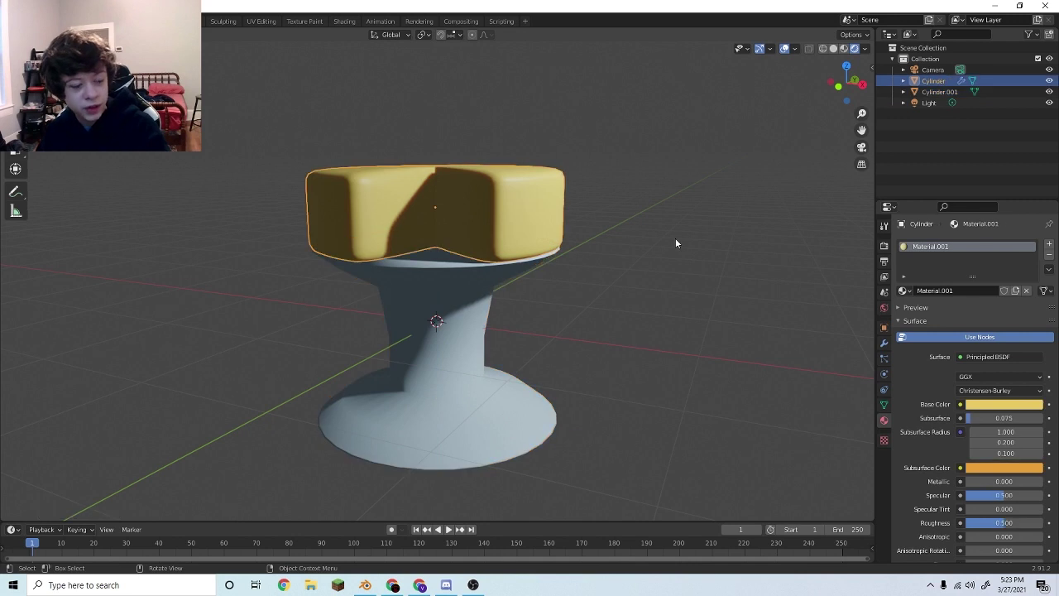
{"action": "key", "text": "g"}
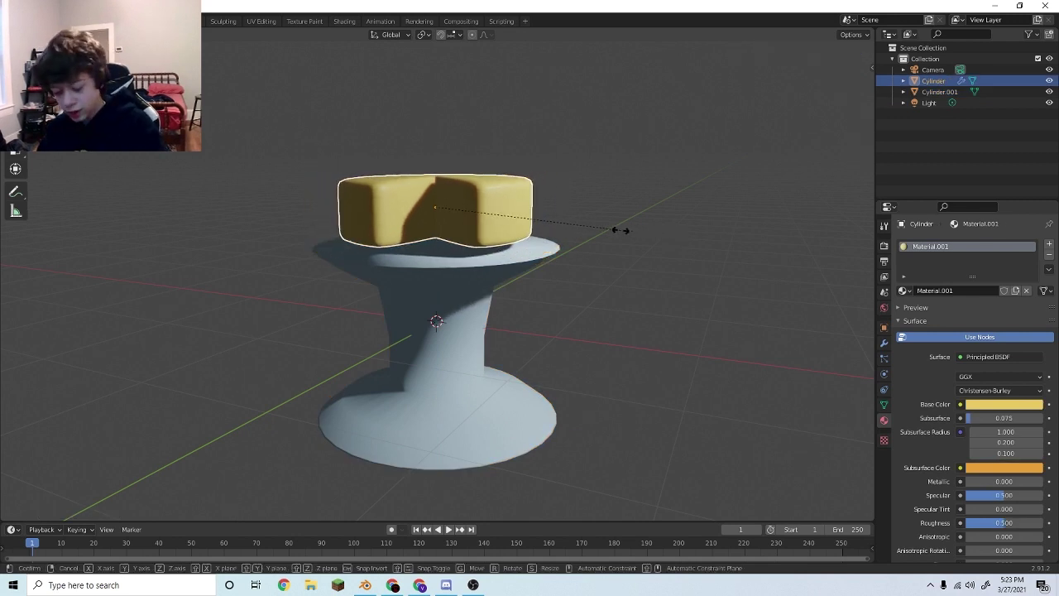
{"action": "left_click", "coordinate": [616, 230]}
{"action": "key", "text": "g"}
{"action": "key", "text": "z"}
{"action": "left_click", "coordinate": [588, 182]}
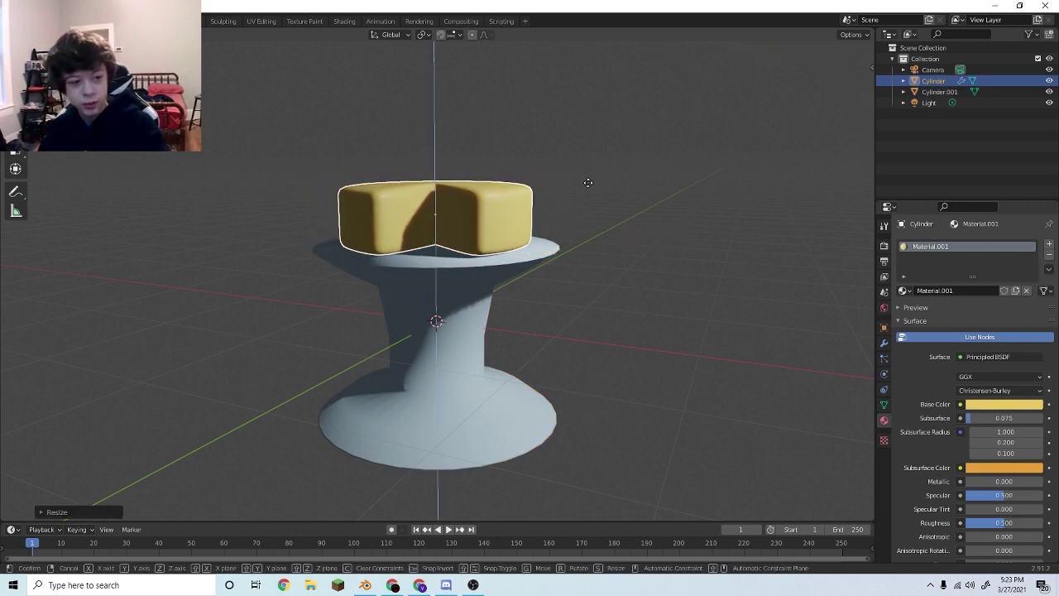
{"action": "left_click", "coordinate": [626, 219]}
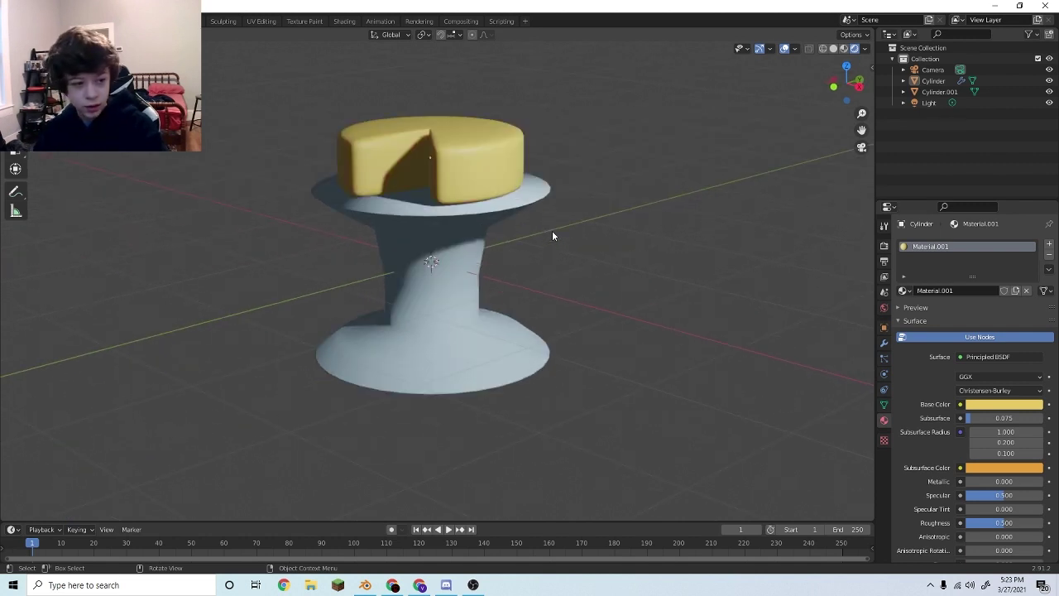
Look through the camera and raise it along Z so the cylinder and stand sit lower in its frame
{"action": "key", "text": "KP_0"}
{"action": "left_click", "coordinate": [655, 315]}
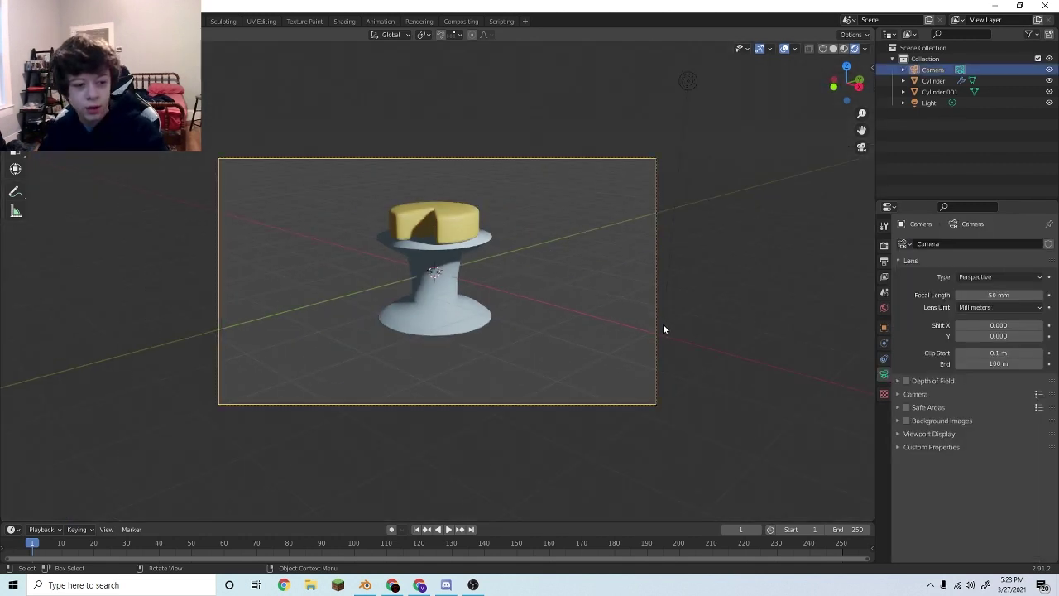
{"action": "key", "text": "g"}
{"action": "key", "text": "z"}
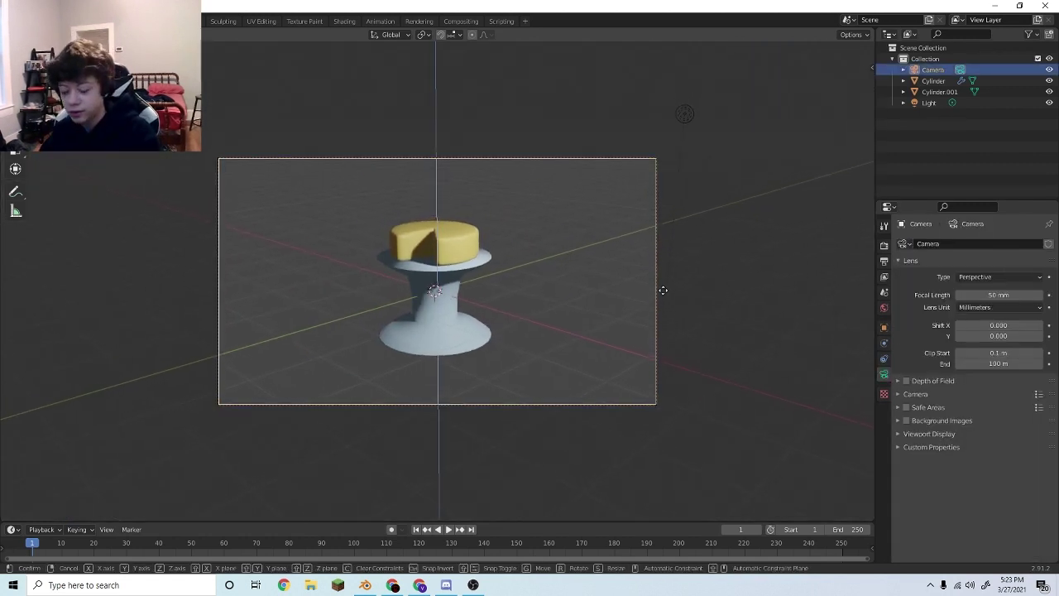
{"action": "left_click", "coordinate": [662, 290]}
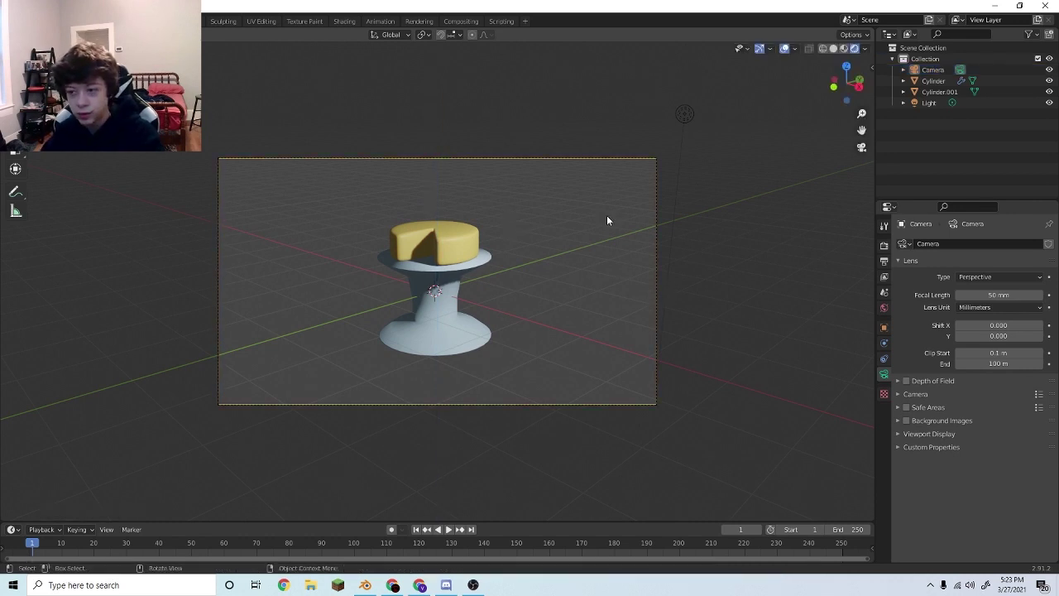
Set the world background strength to 0
{"action": "scroll", "coordinate": [607, 215], "scroll_direction": "up", "scroll_amount": 2}
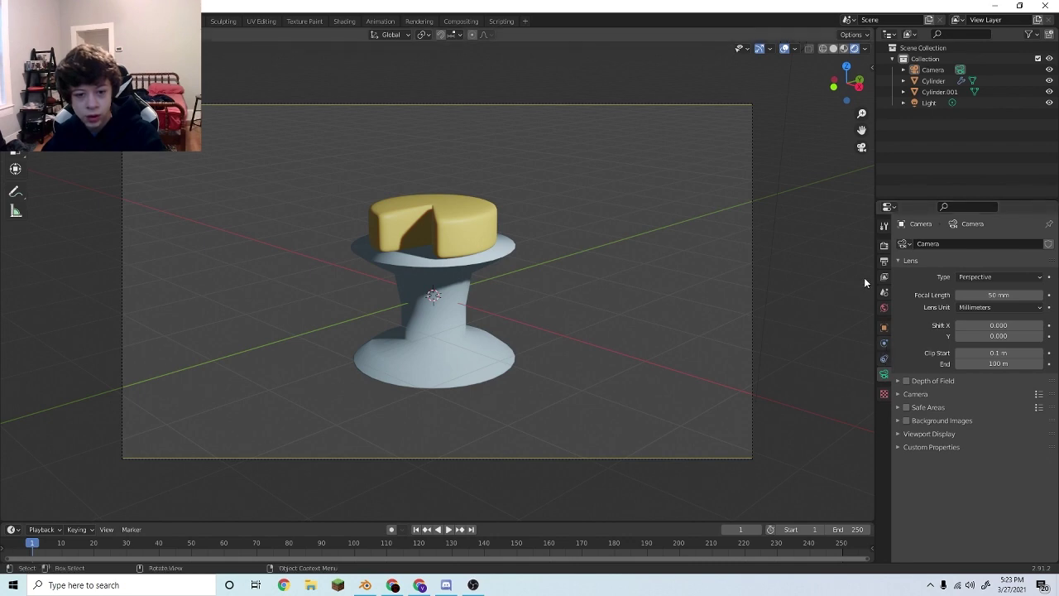
{"action": "left_click", "coordinate": [884, 308]}
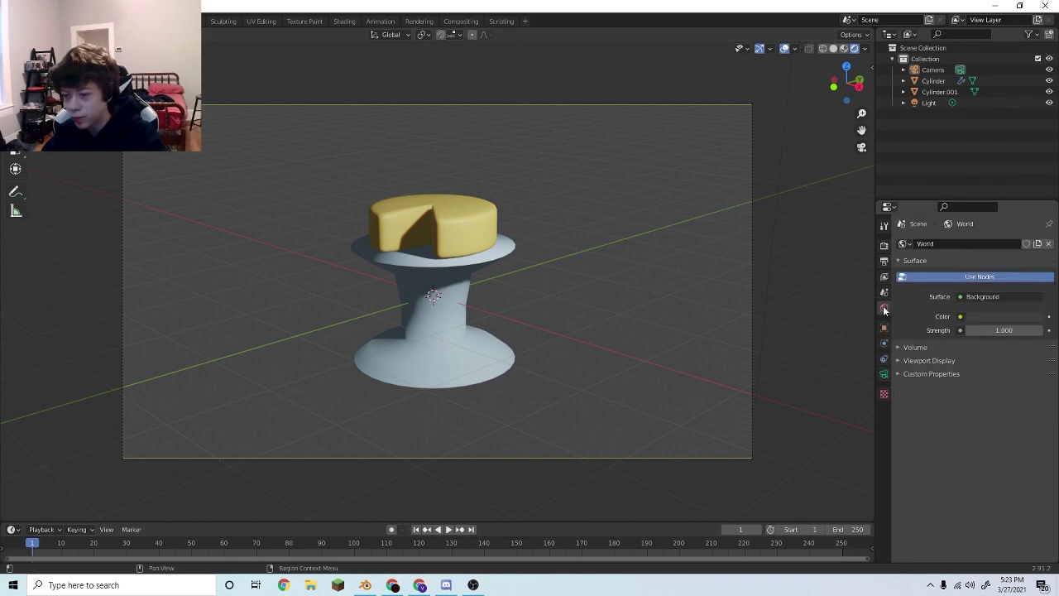
{"action": "left_click_drag", "start_coordinate": [1003, 330], "coordinate": [921, 330]}
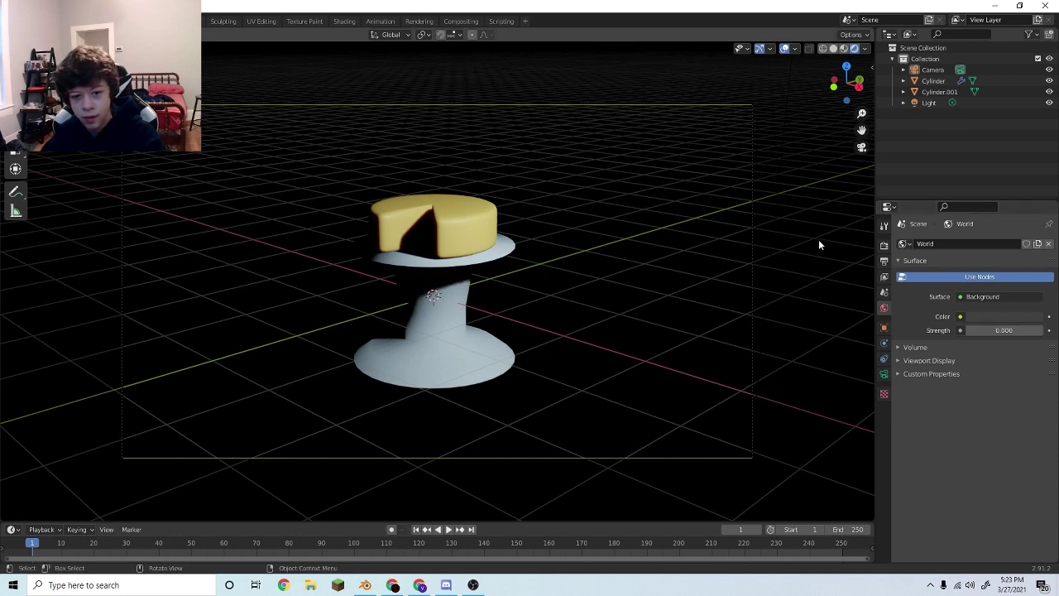
Switch the render engine to Cycles and set its device to GPU Compute
{"action": "left_click", "coordinate": [884, 244]}
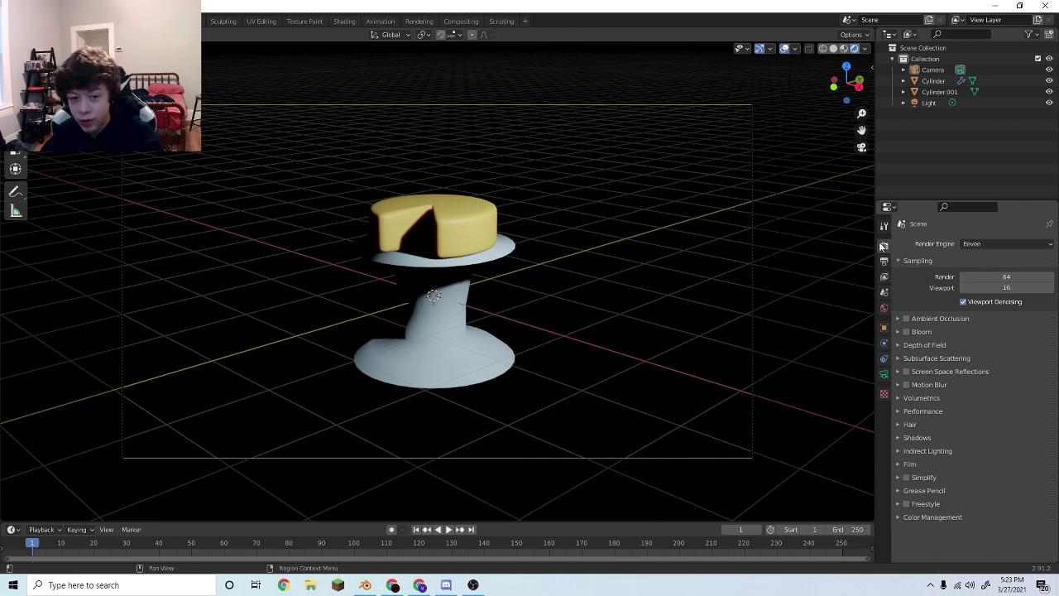
{"action": "left_click", "coordinate": [774, 257]}
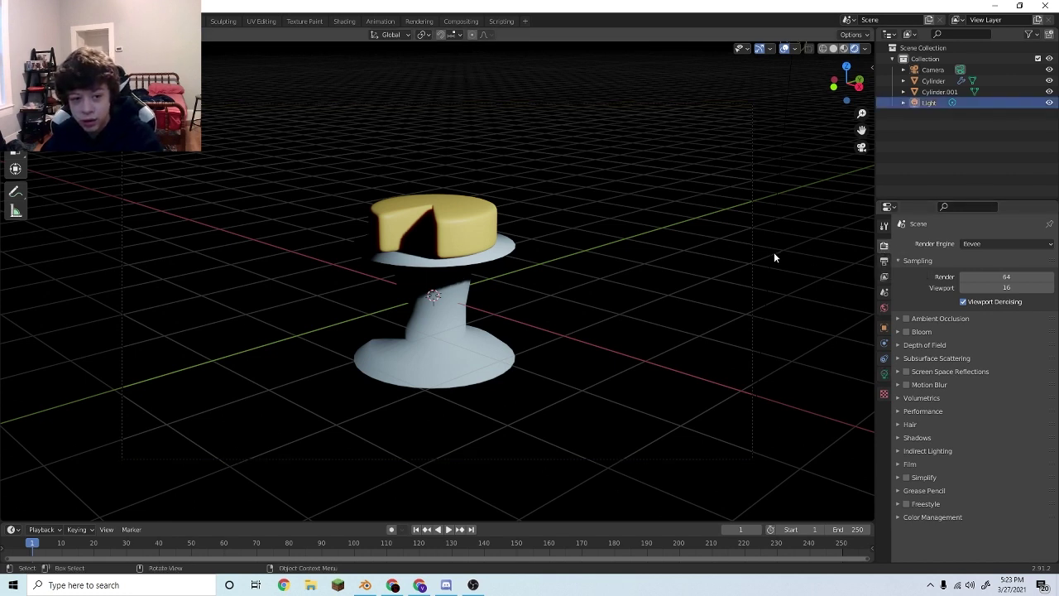
{"action": "left_click", "coordinate": [984, 244]}
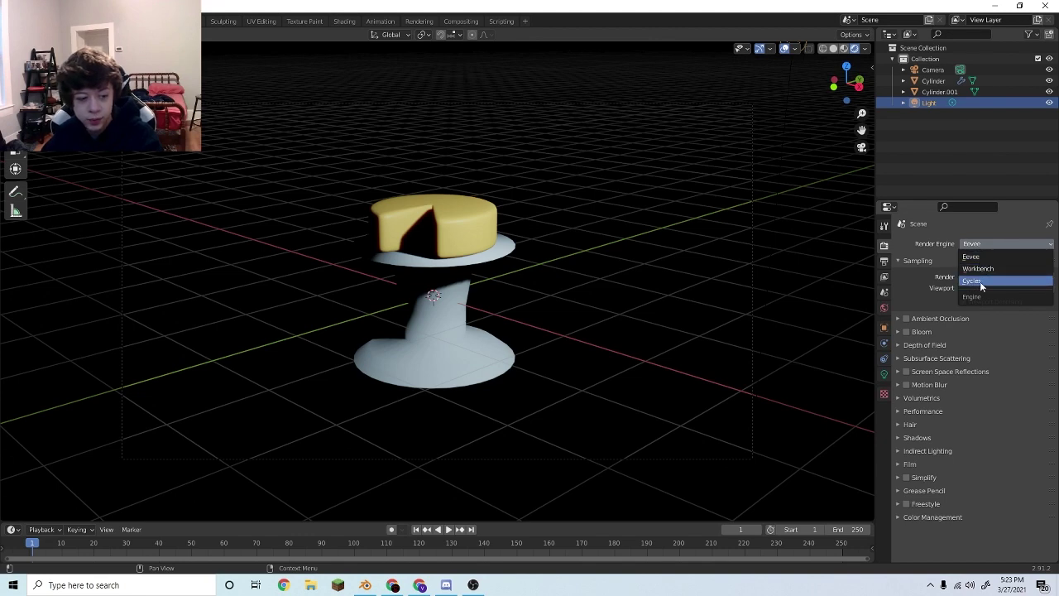
{"action": "left_click", "coordinate": [979, 282]}
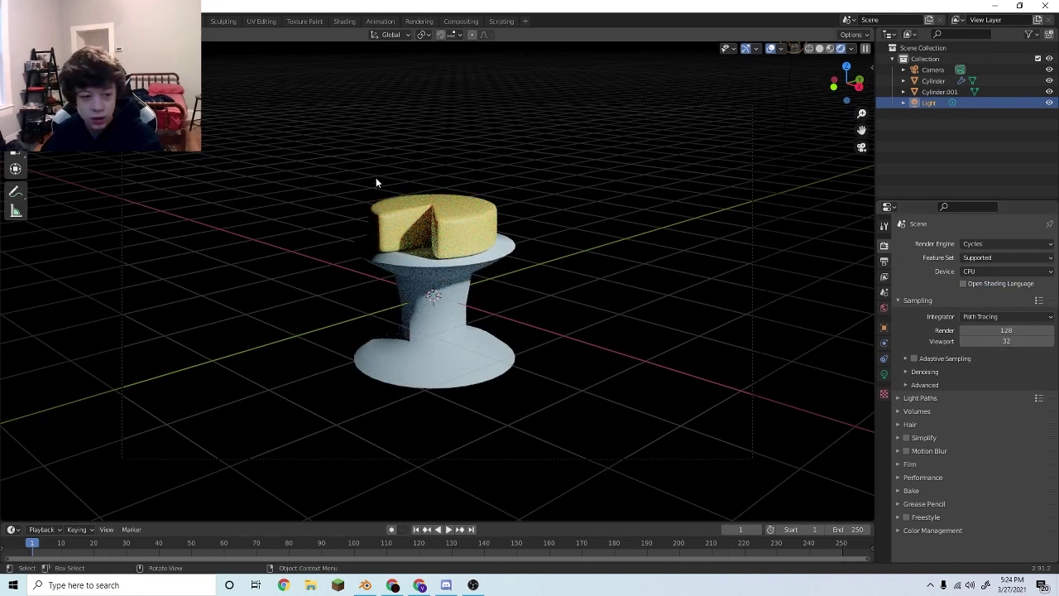
{"action": "left_click", "coordinate": [971, 271]}
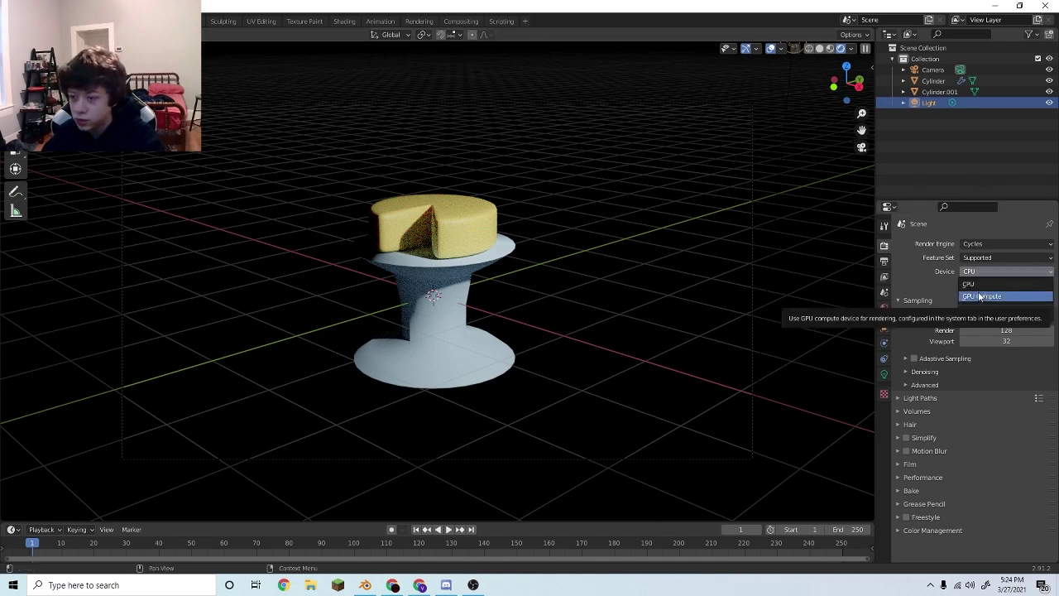
{"action": "left_click", "coordinate": [979, 296]}
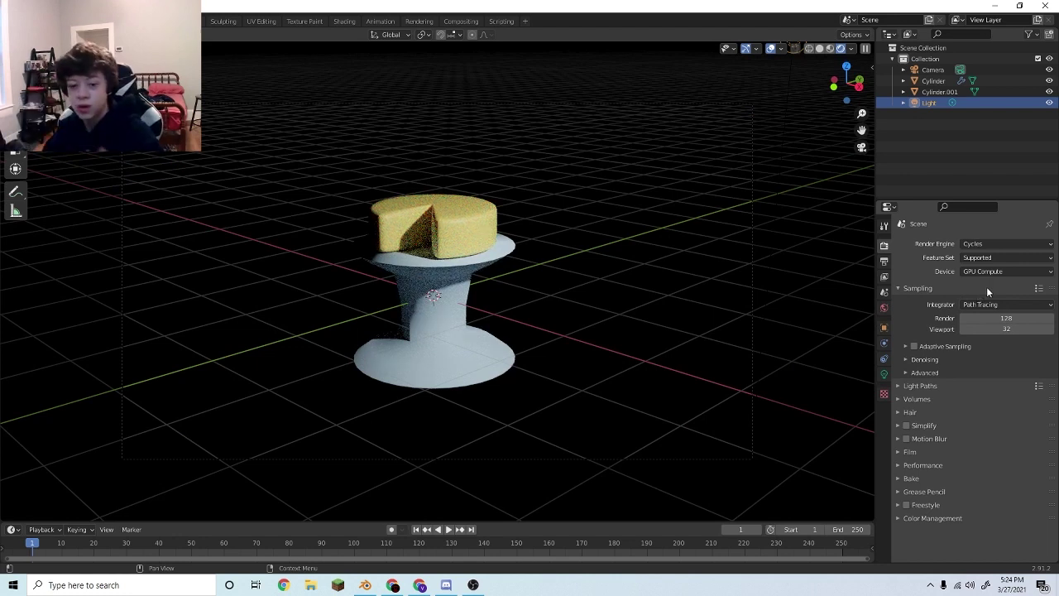
Set the render performance tile size to 256 px in both X and Y
{"action": "left_click", "coordinate": [908, 465]}
{"action": "scroll", "coordinate": [908, 467], "scroll_direction": "down", "scroll_amount": 1}
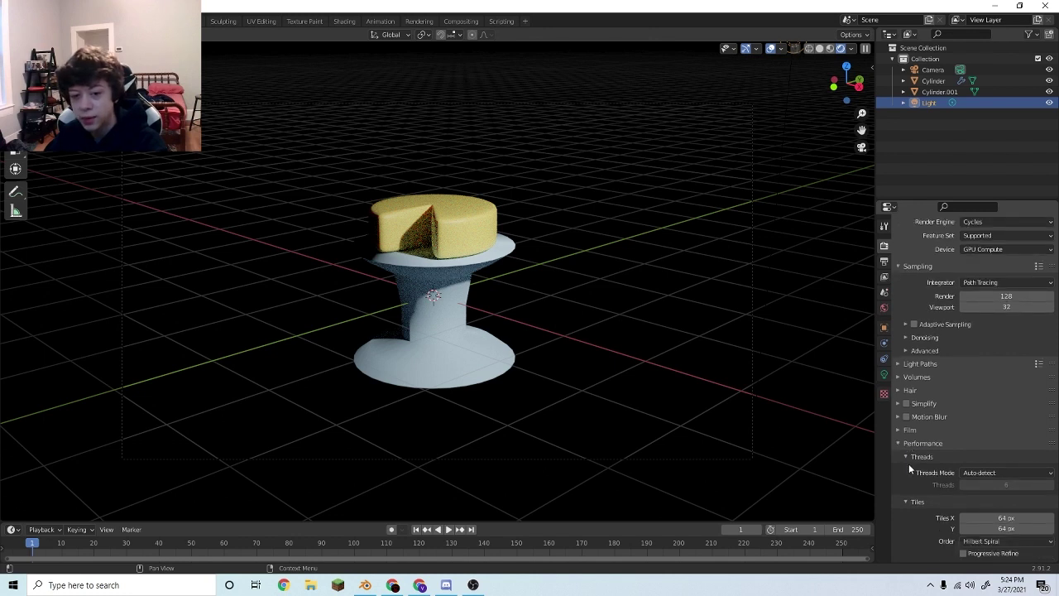
{"action": "left_click", "coordinate": [994, 517]}
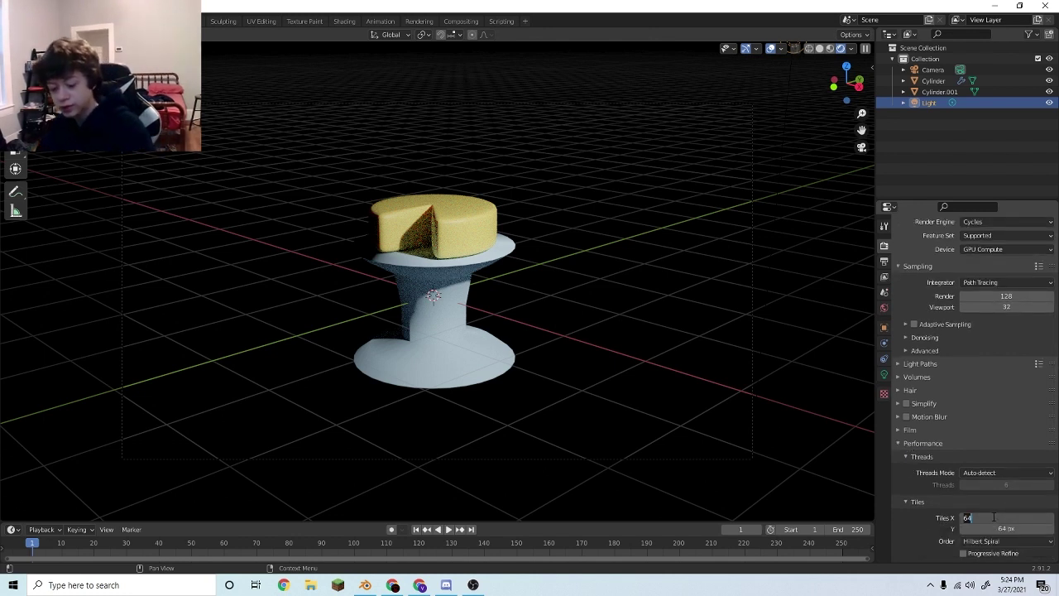
{"action": "type", "text": "256"}
{"action": "left_click", "coordinate": [994, 528]}
{"action": "type", "text": "256"}
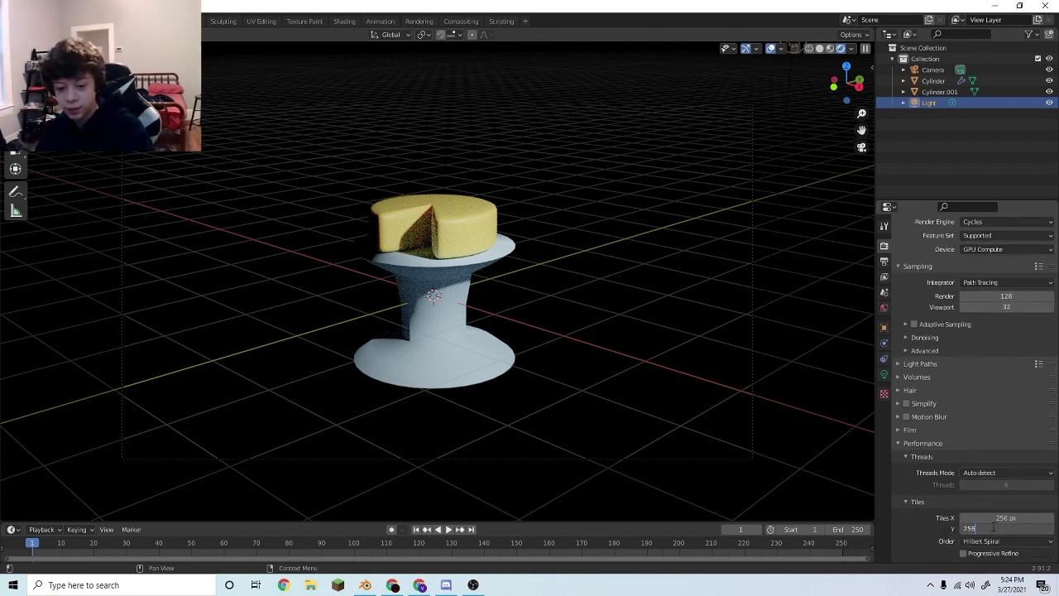
{"action": "key", "text": "Return"}
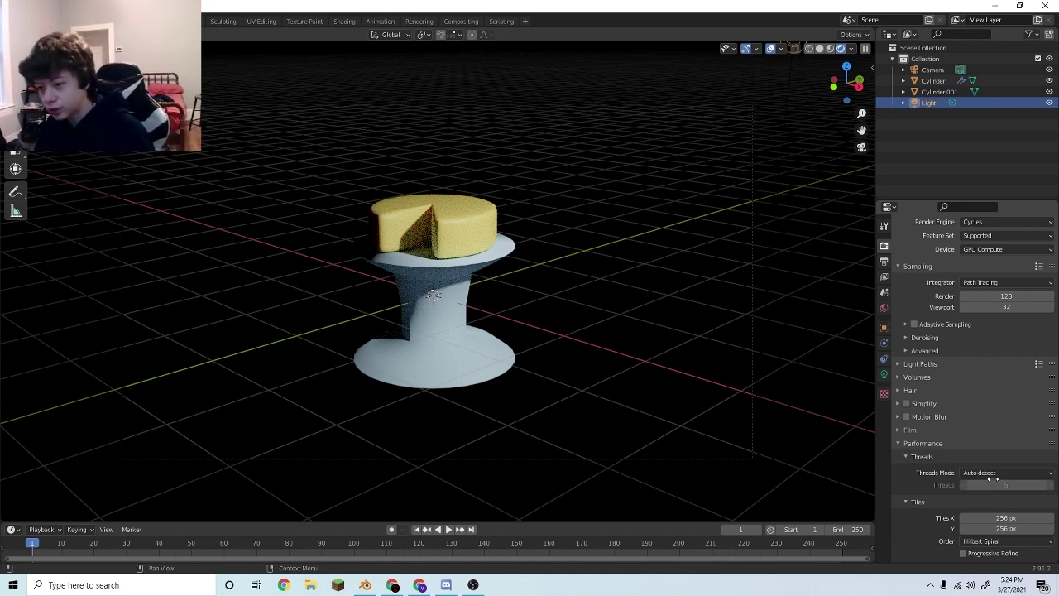
Switch the viewport to solid shading and place a duplicate of the light on the opposite side of the model, just outside the camera frame
{"action": "left_click", "coordinate": [575, 344]}
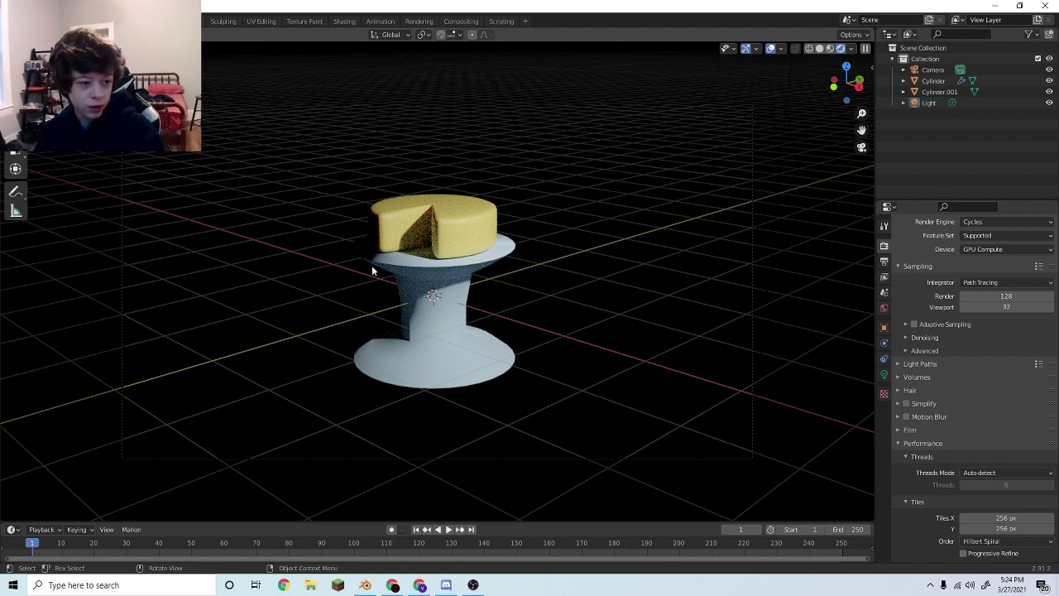
{"action": "key", "text": "z"}
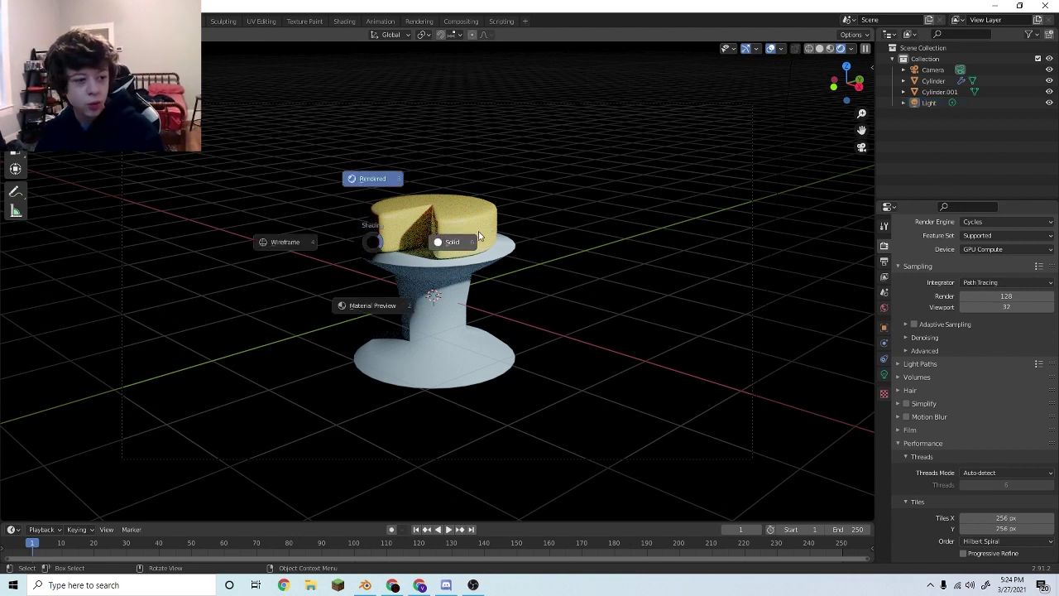
{"action": "left_click", "coordinate": [450, 240]}
{"action": "key", "text": "z"}
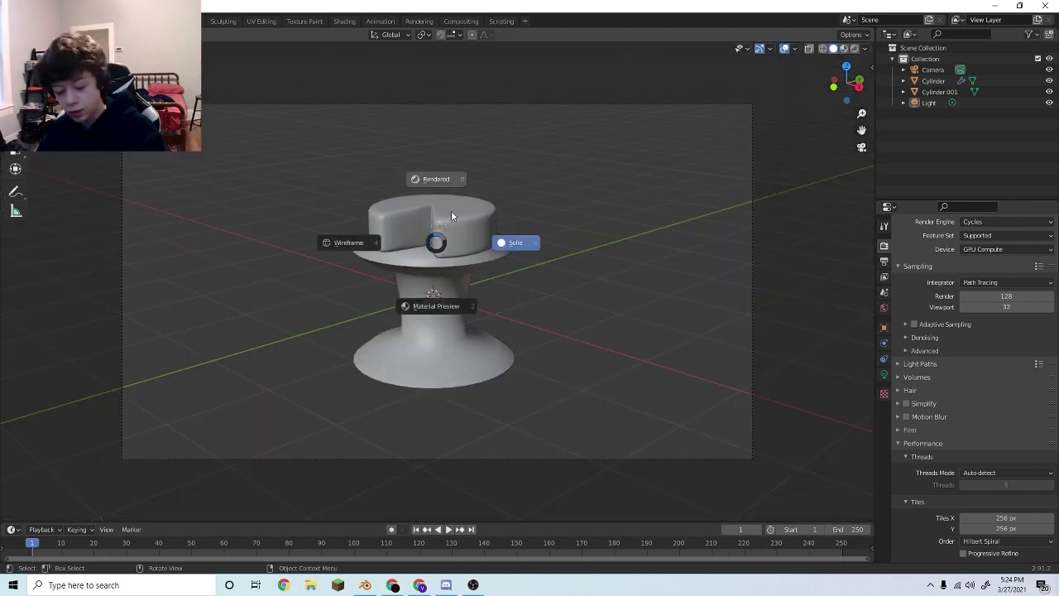
{"action": "left_click", "coordinate": [517, 243]}
{"action": "scroll", "coordinate": [546, 259], "scroll_direction": "down", "scroll_amount": 1}
{"action": "scroll", "coordinate": [546, 259], "scroll_direction": "down", "scroll_amount": 2}
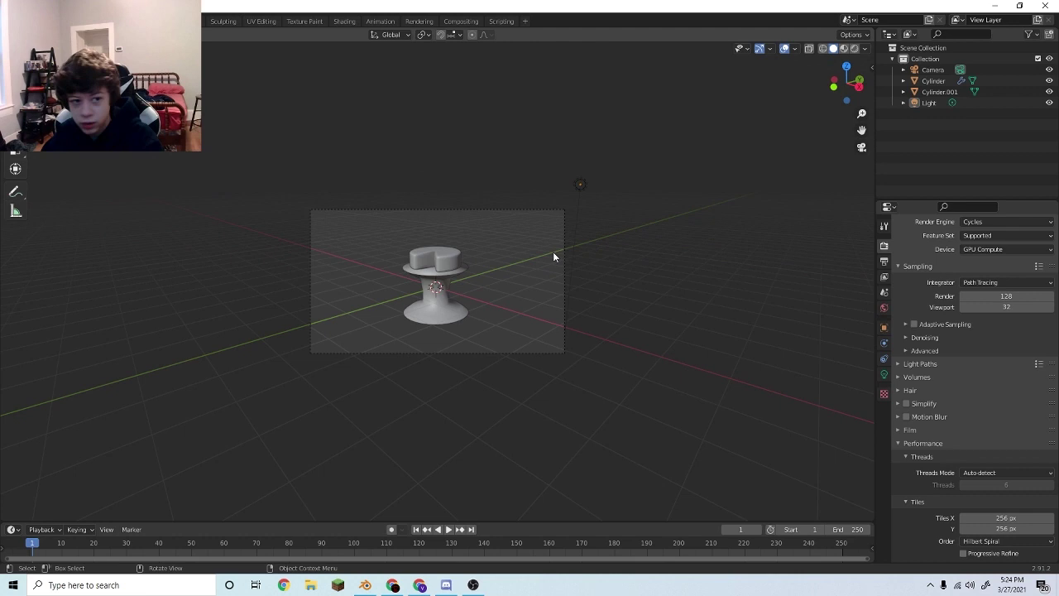
{"action": "left_click", "coordinate": [582, 187]}
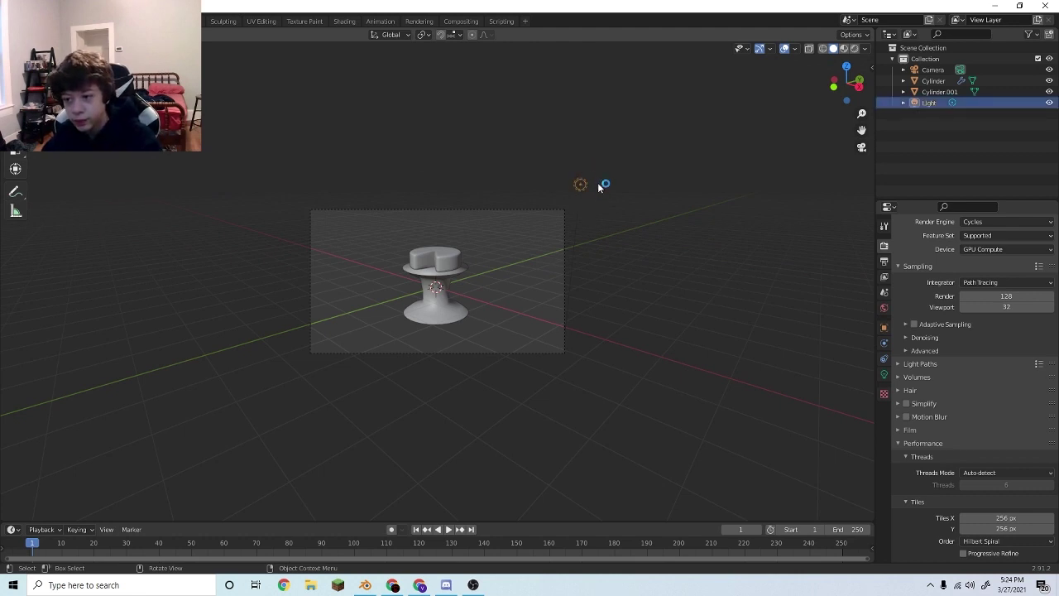
{"action": "key", "text": "shift+d"}
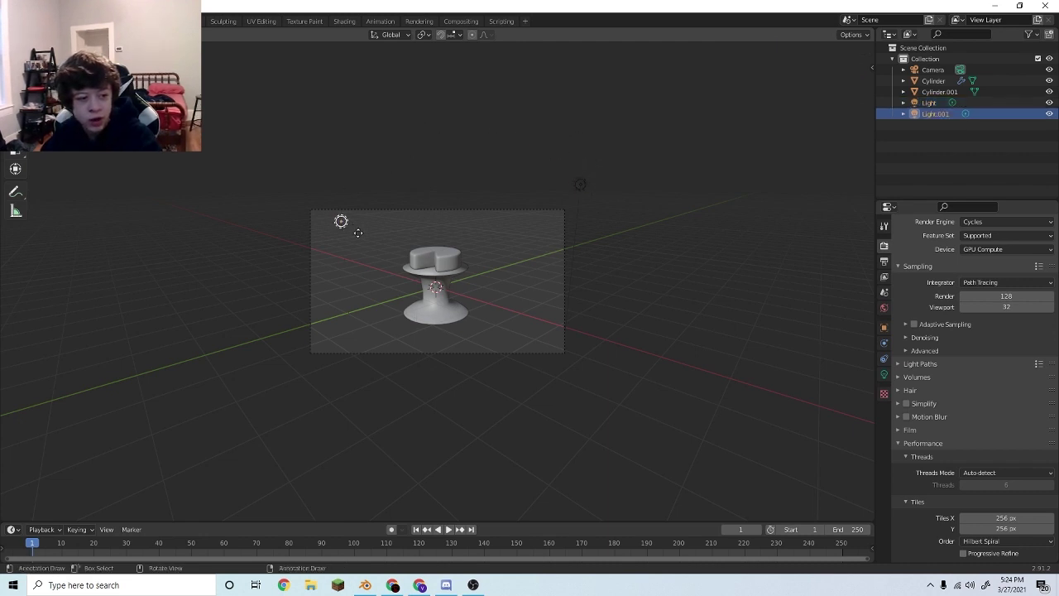
{"action": "left_click", "coordinate": [340, 263]}
Return the viewport to rendered shading and set the duplicated light's power to 250 W
{"action": "key", "text": "z"}
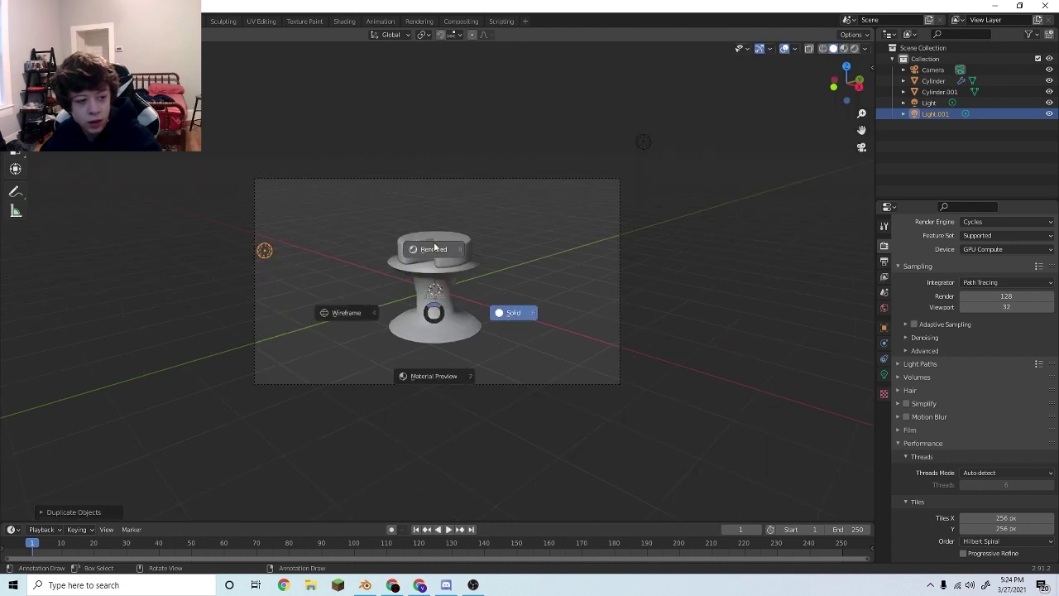
{"action": "left_click", "coordinate": [433, 245]}
{"action": "scroll", "coordinate": [317, 319], "scroll_direction": "up", "scroll_amount": 3}
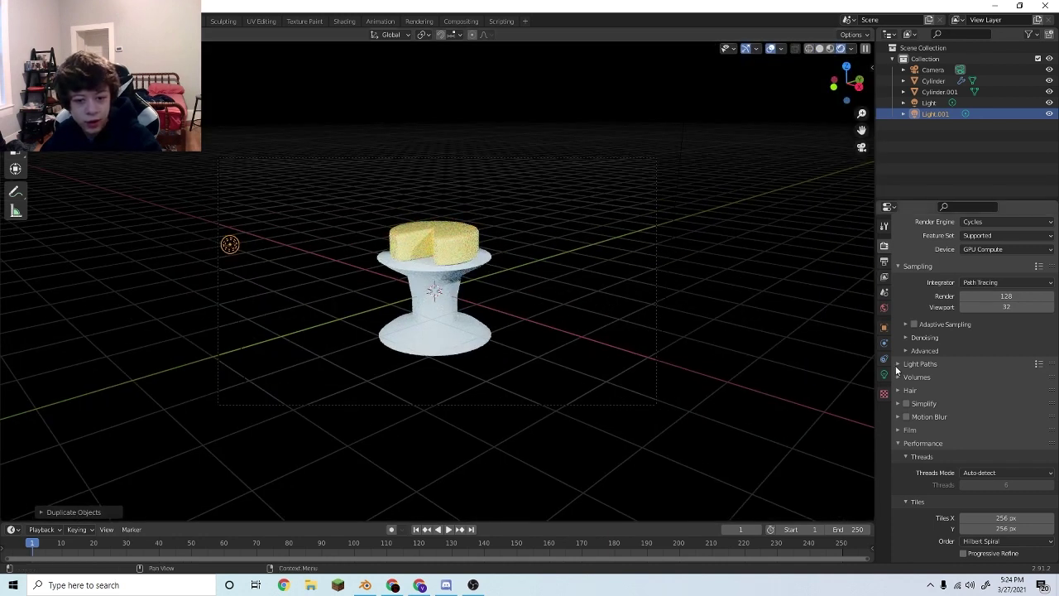
{"action": "left_click", "coordinate": [884, 374]}
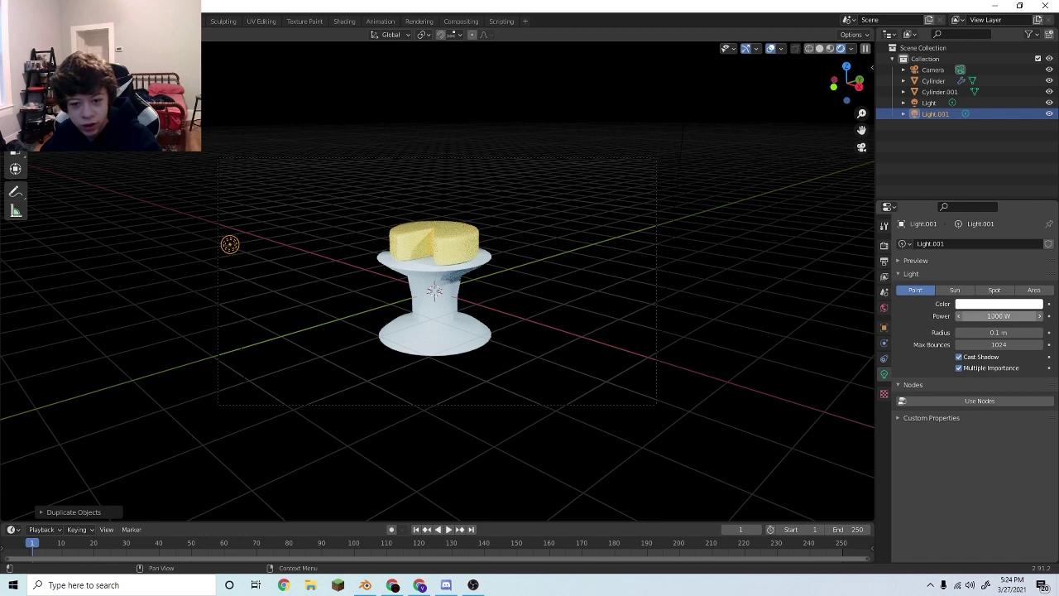
{"action": "left_click", "coordinate": [996, 316]}
{"action": "type", "text": "500"}
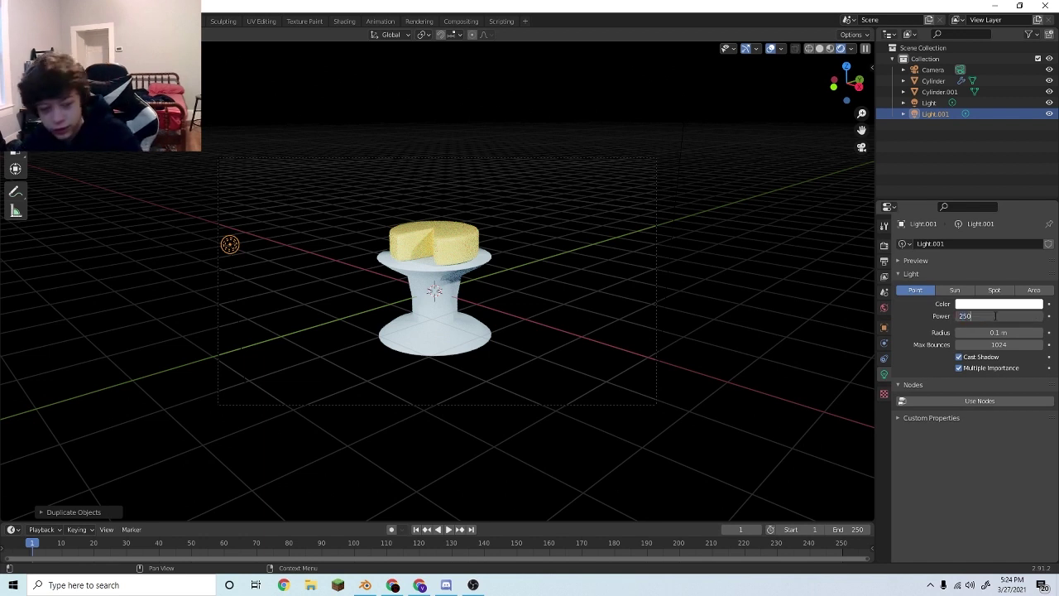
{"action": "key", "text": "Return"}
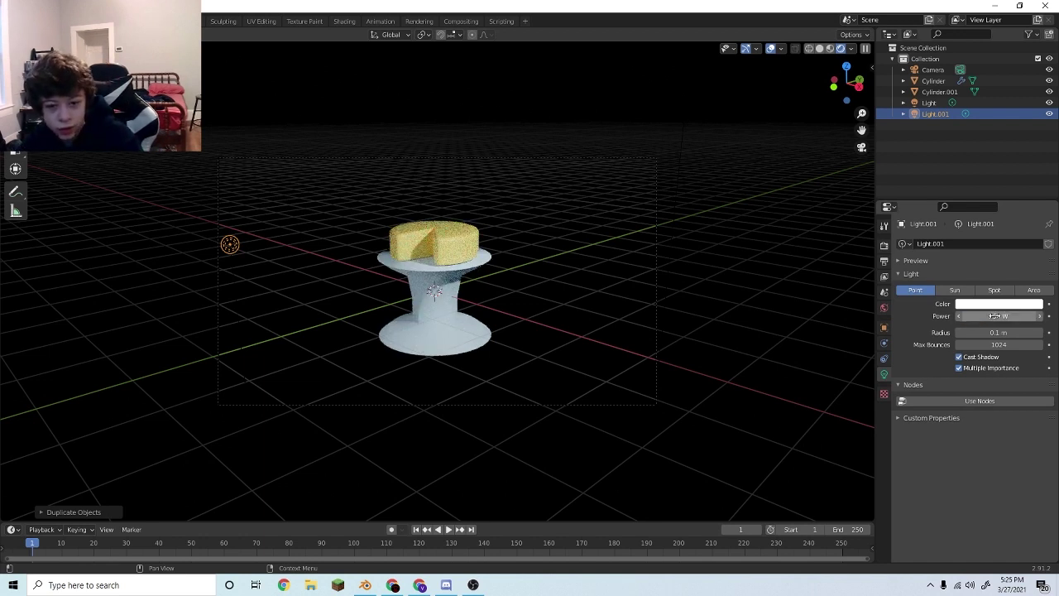
Add a loop cut on the stand's plate top, slide it out to the rim, leave Edit Mode and deselect the stand
{"action": "scroll", "coordinate": [573, 274], "scroll_direction": "up", "scroll_amount": 4}
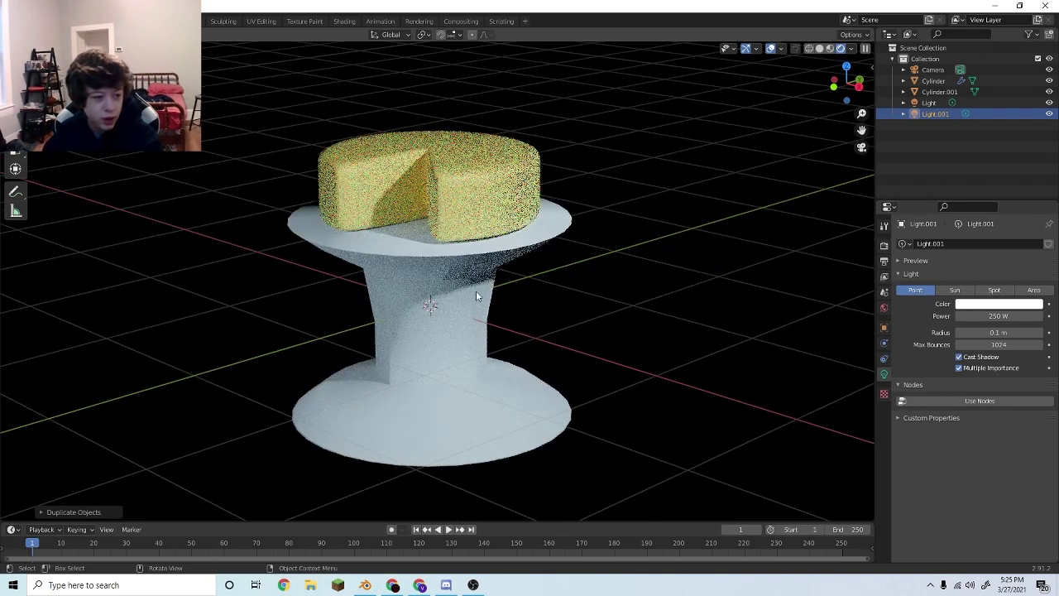
{"action": "left_click", "coordinate": [567, 220]}
{"action": "left_click", "coordinate": [654, 255]}
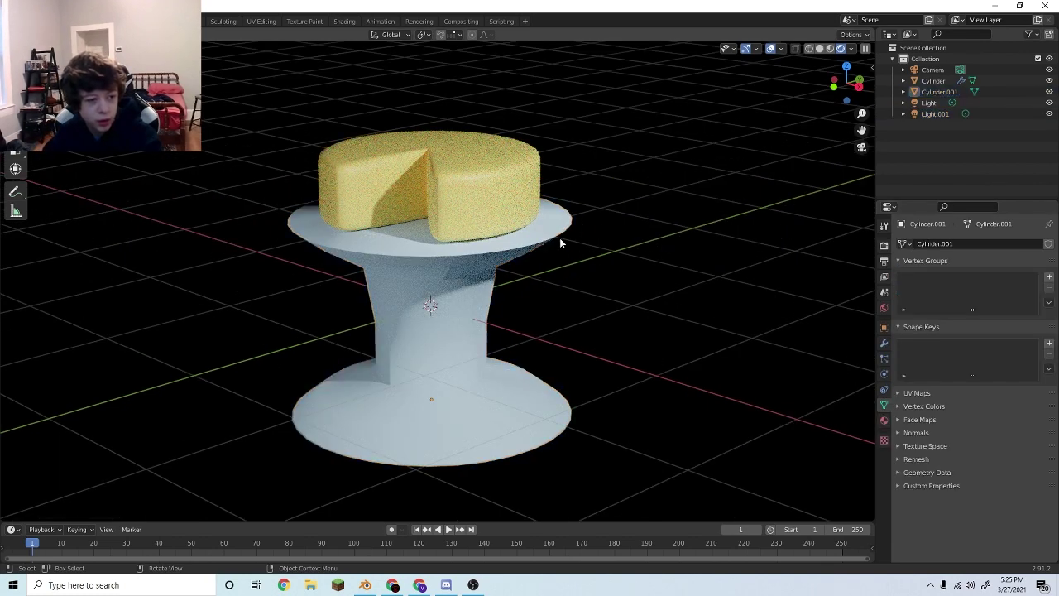
{"action": "left_click", "coordinate": [531, 223]}
{"action": "left_click", "coordinate": [551, 226]}
{"action": "key", "text": "Tab"}
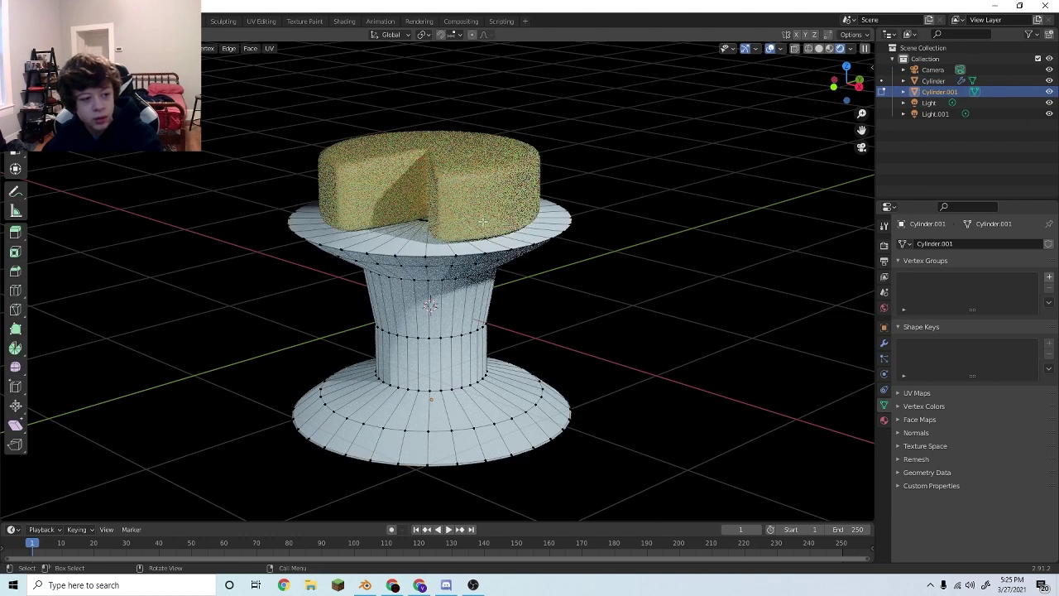
{"action": "key", "text": "ctrl+r"}
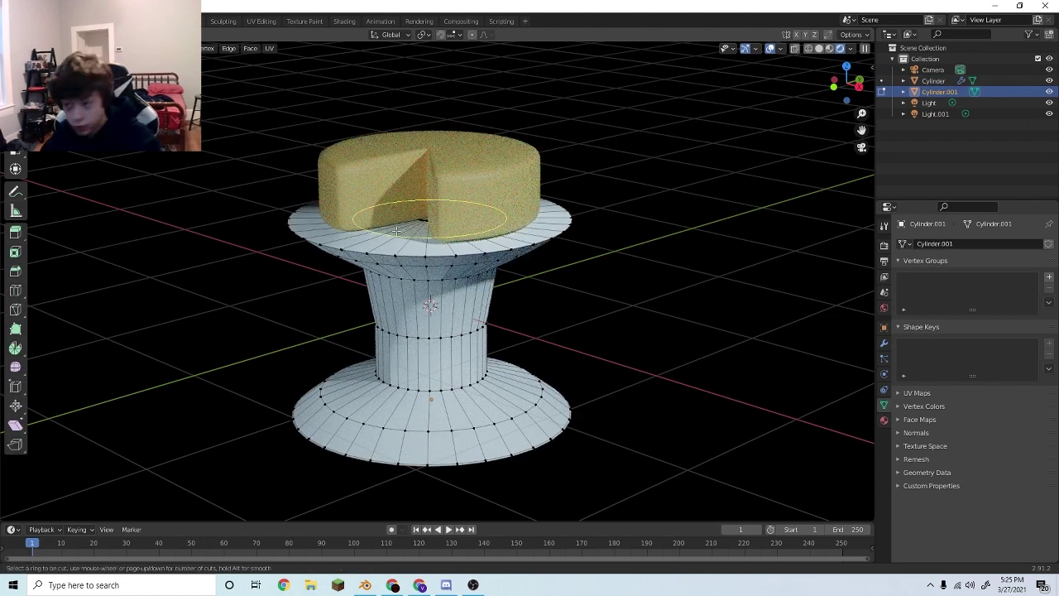
{"action": "left_click", "coordinate": [396, 231]}
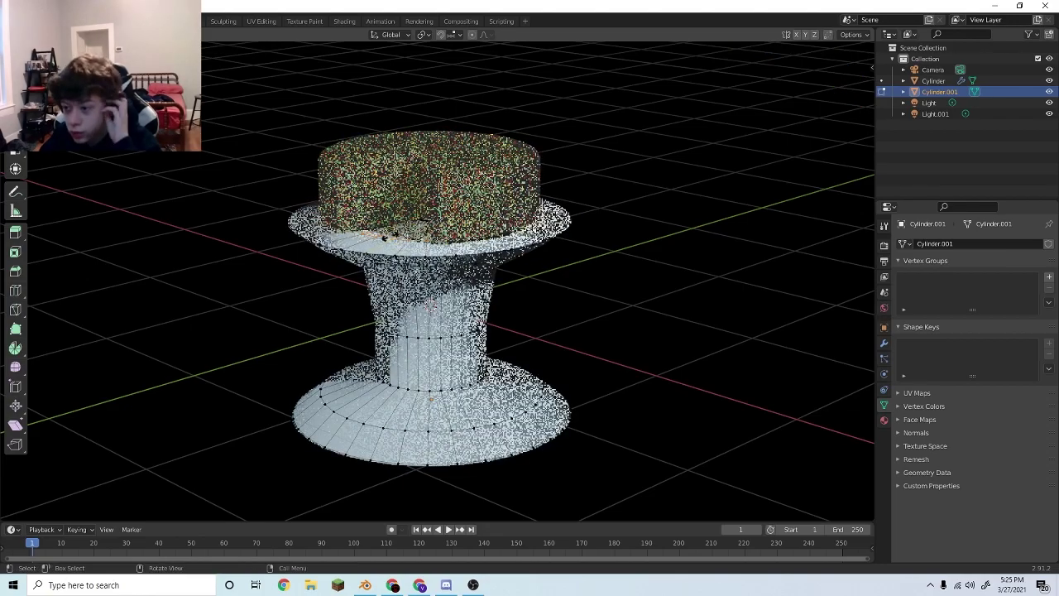
{"action": "left_click", "coordinate": [361, 243]}
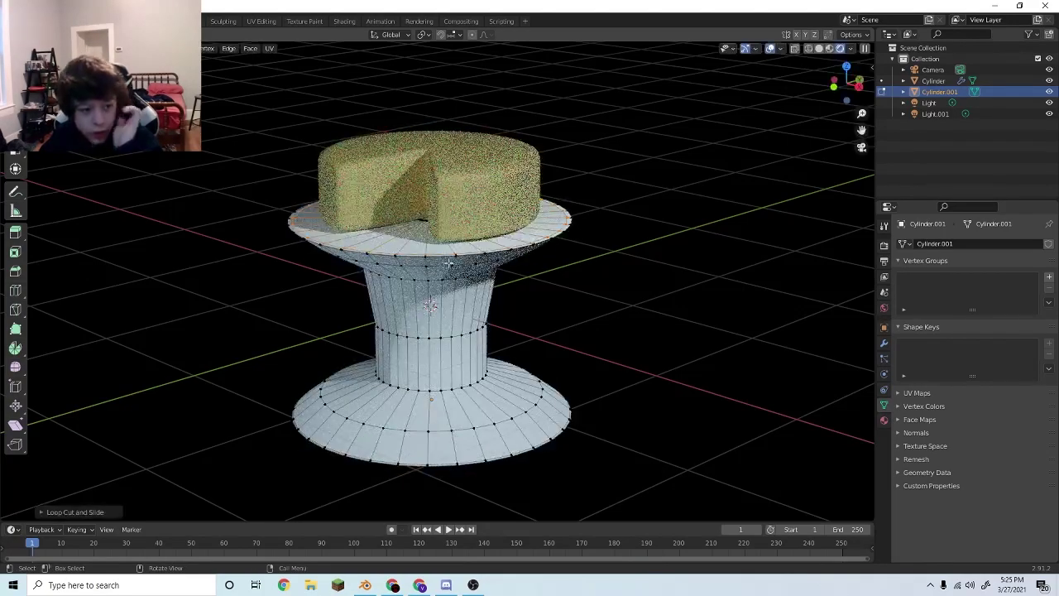
{"action": "key", "text": "Tab"}
{"action": "left_click", "coordinate": [260, 220]}
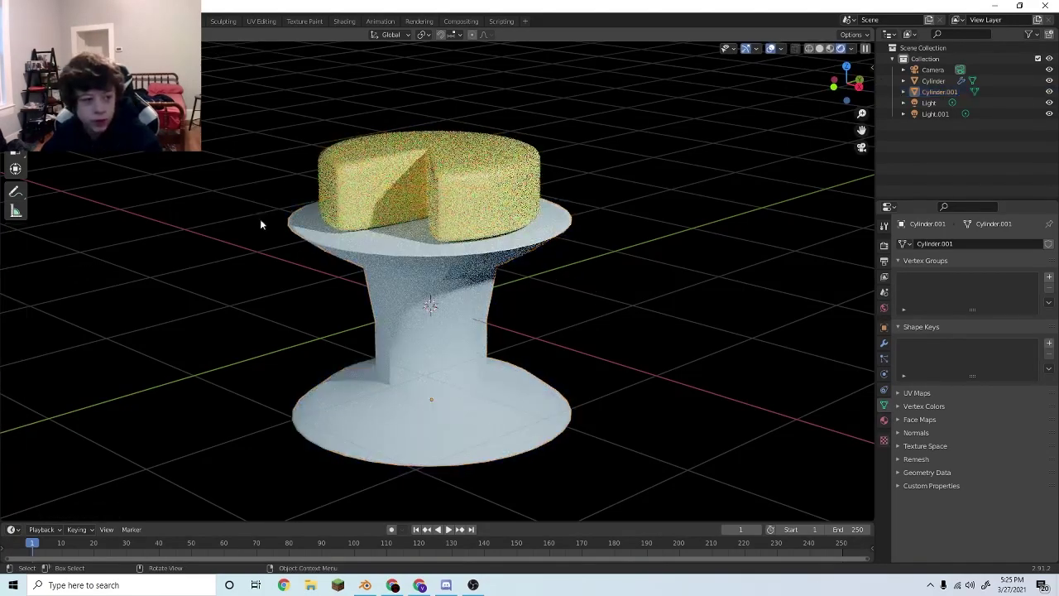
{"action": "scroll", "coordinate": [590, 312], "scroll_direction": "down", "scroll_amount": 4}
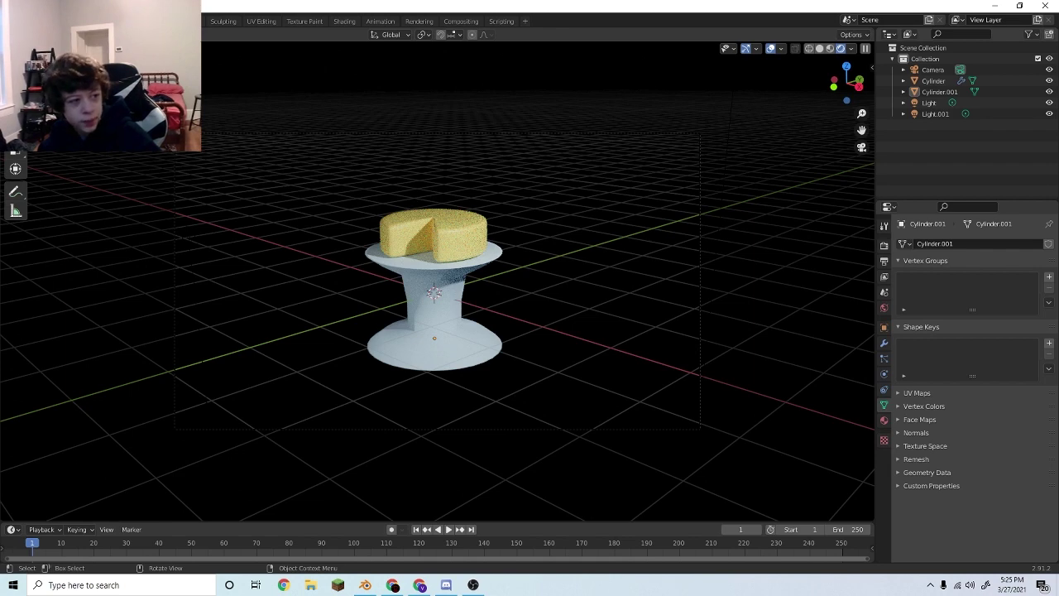
Render the current frame from the camera and enlarge the render window to fill the screen
{"action": "key", "text": "F12"}
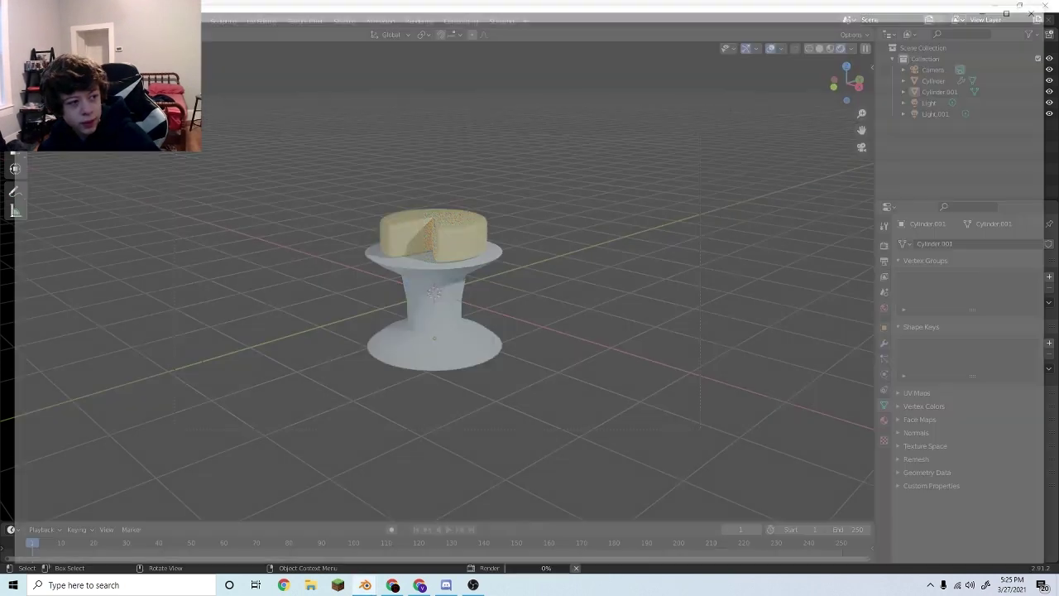
{"action": "double_click", "coordinate": [212, 5]}
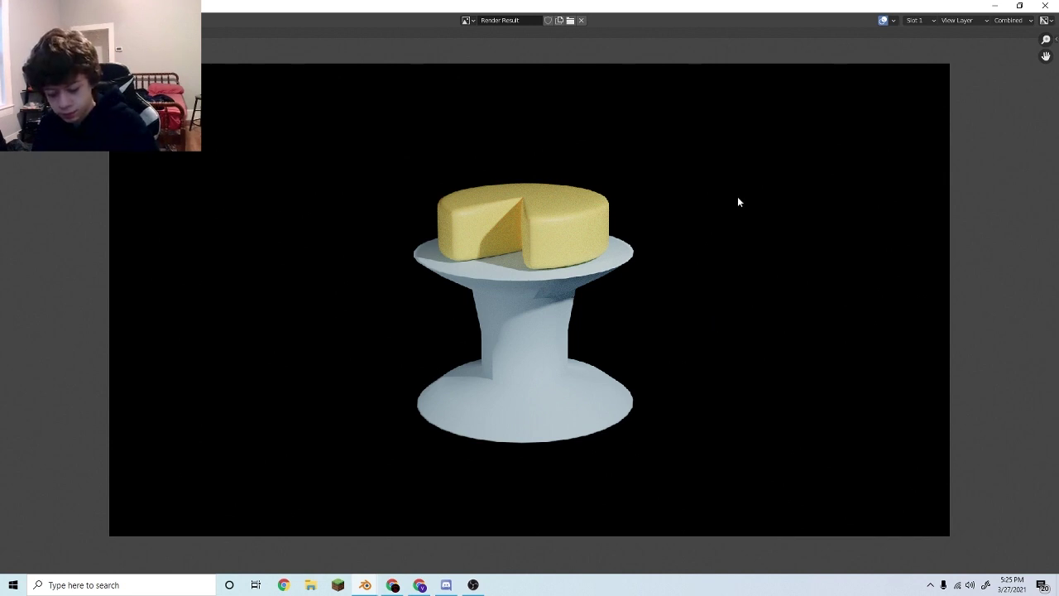
Save the project as CheeseWheel in the Blender folder on the desktop
{"action": "key", "text": "ctrl+s"}
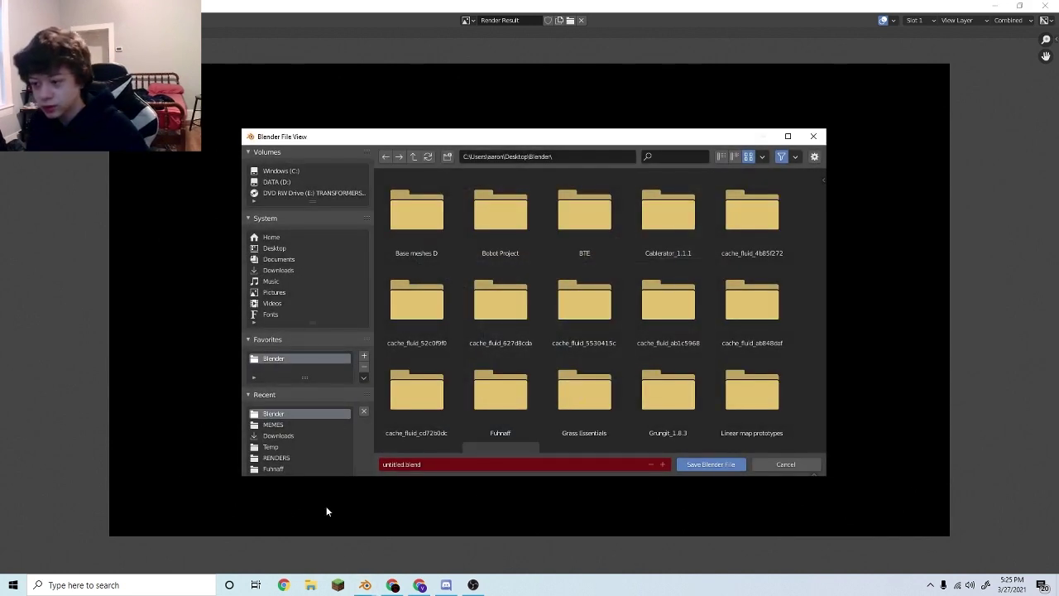
{"action": "left_click", "coordinate": [445, 463]}
{"action": "type", "text": "Chee"}
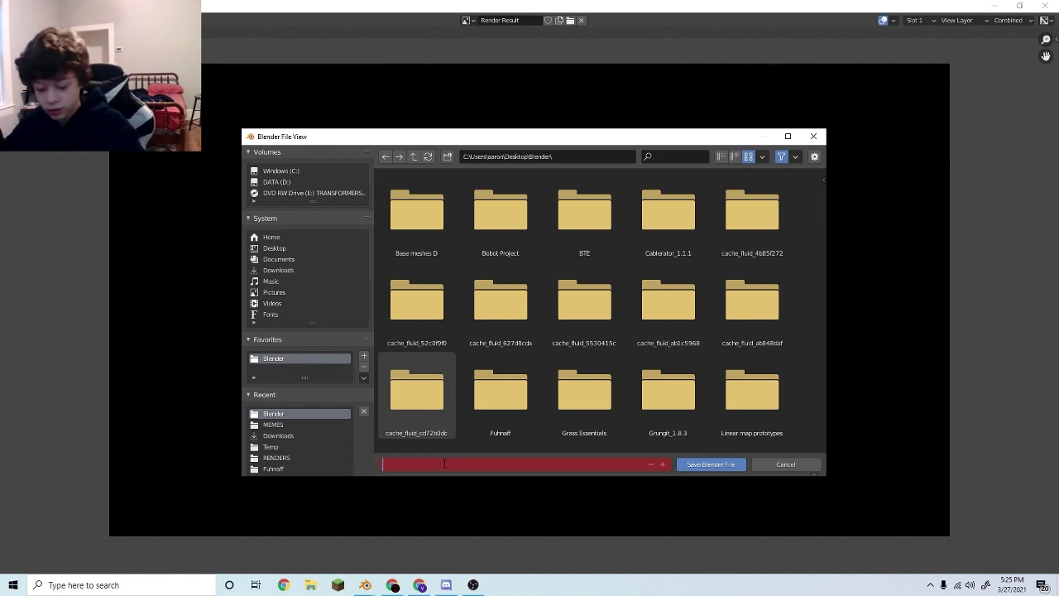
{"action": "type", "text": "seWheel"}
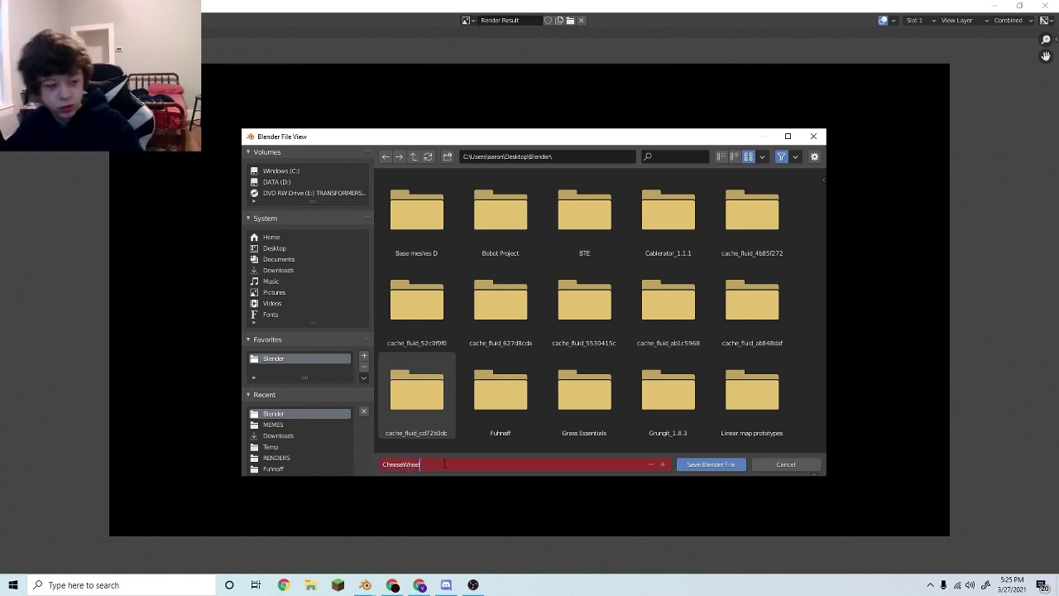
{"action": "left_click", "coordinate": [702, 464]}
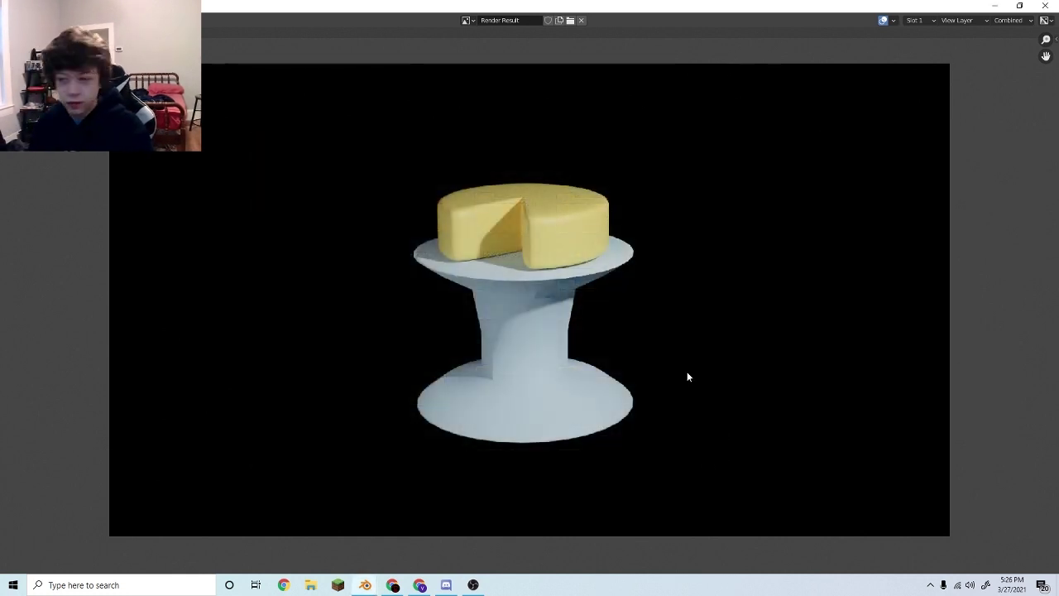